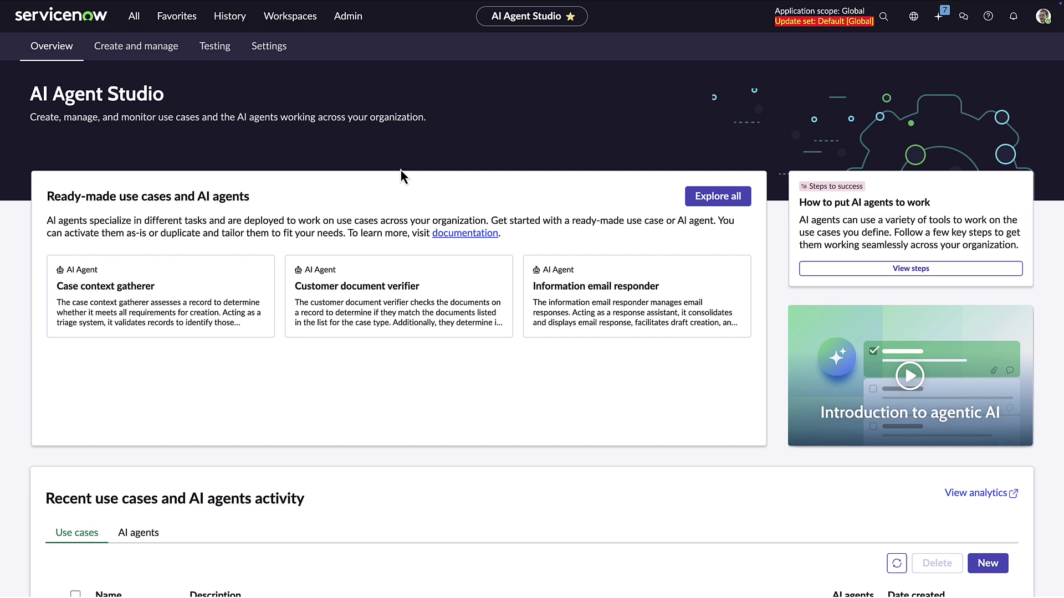
Switch the Overview page's recent activity list from use cases to AI agents.
{"action": "scroll", "coordinate": [401, 176], "scroll_direction": "down", "scroll_amount": 4}
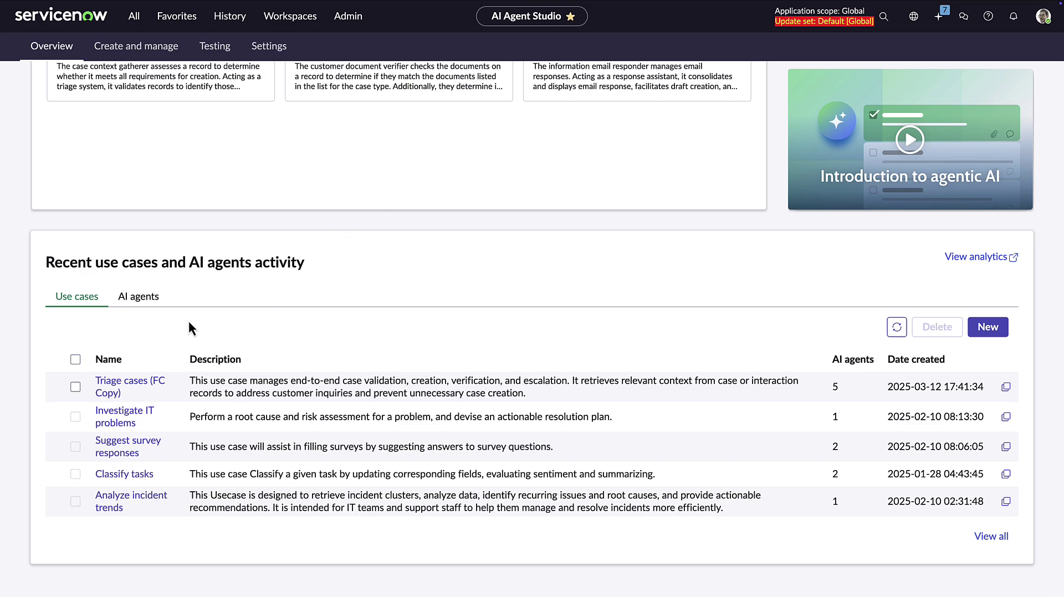
{"action": "left_click", "coordinate": [145, 305]}
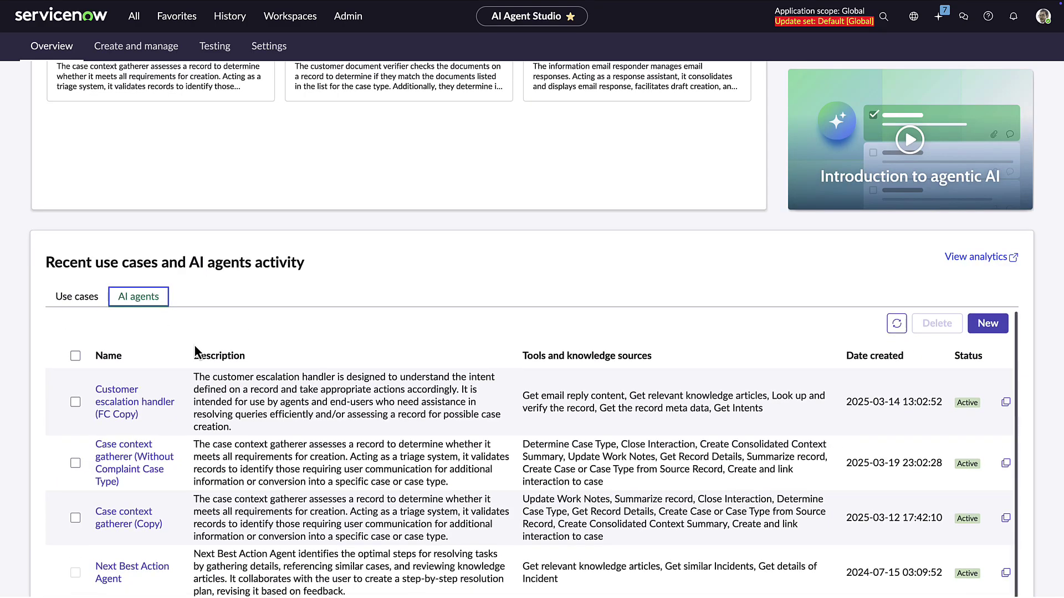
{"action": "scroll", "coordinate": [307, 302], "scroll_direction": "down", "scroll_amount": 3}
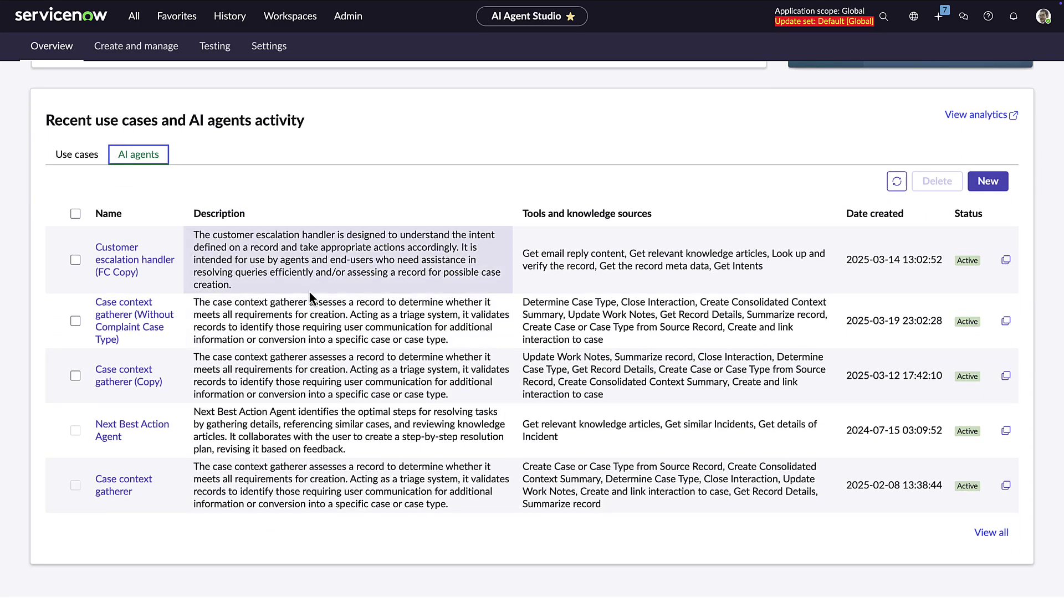
{"action": "scroll", "coordinate": [308, 291], "scroll_direction": "up", "scroll_amount": 7}
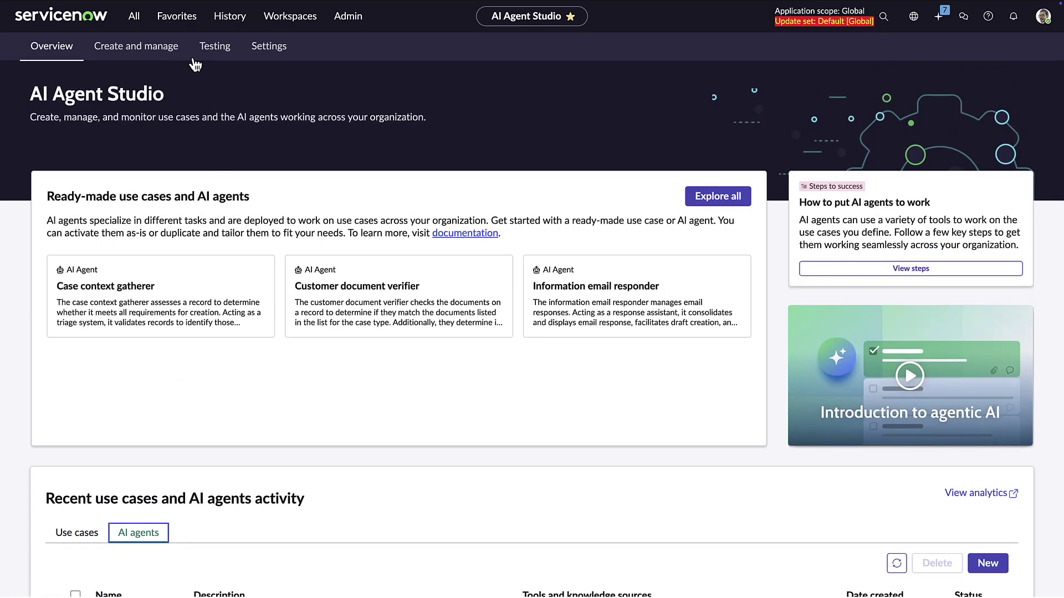
In Create and manage, browse the AI agents list, then return to the Use cases list.
{"action": "left_click", "coordinate": [171, 50]}
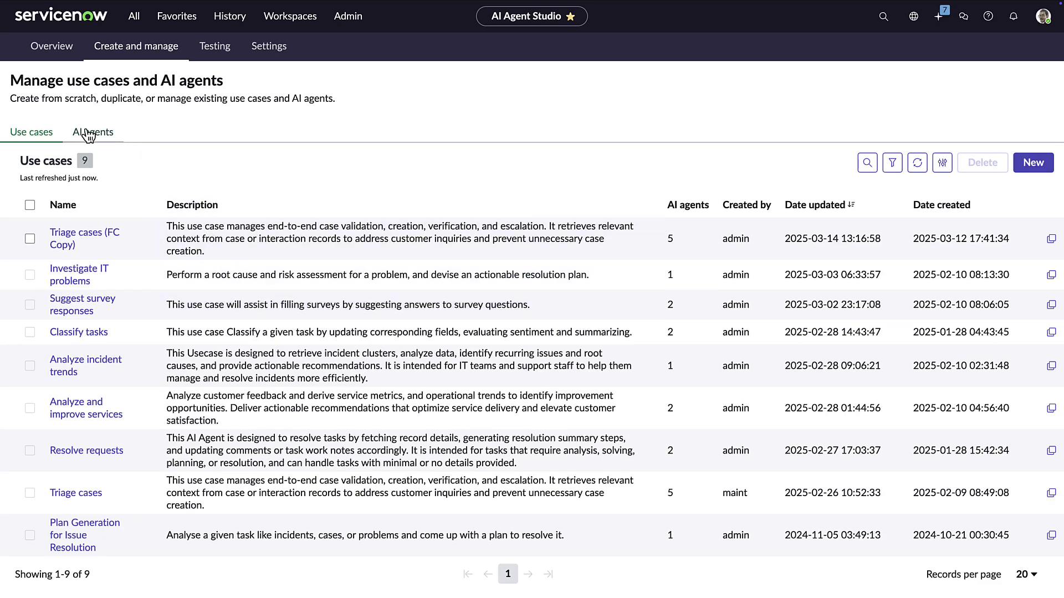
{"action": "left_click", "coordinate": [78, 133]}
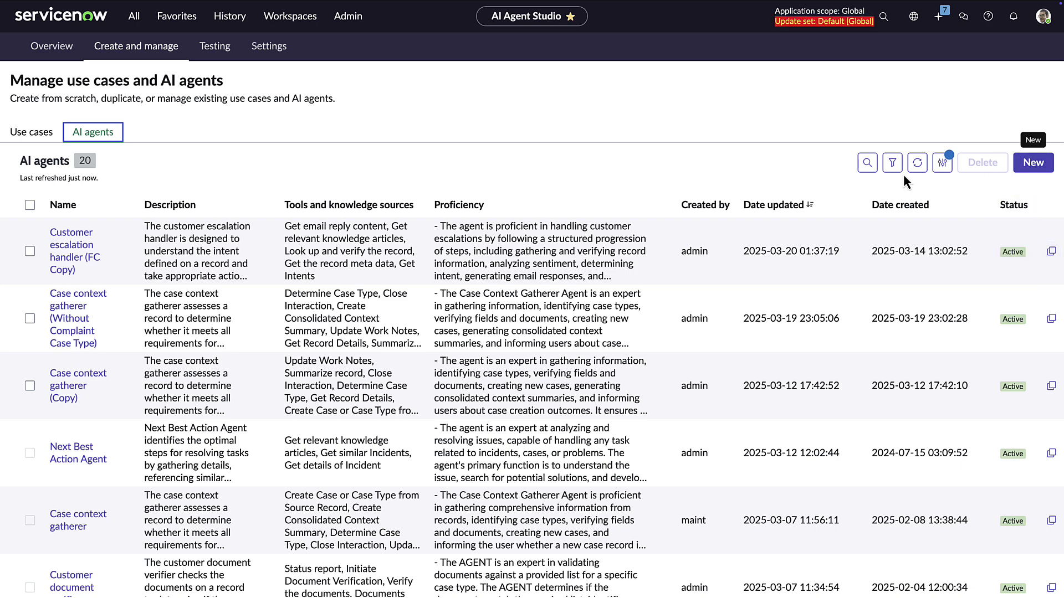
{"action": "left_click", "coordinate": [34, 132]}
Try the Personalize List, Filter and Search controls without changes, then open Triage cases.
{"action": "left_click", "coordinate": [942, 165]}
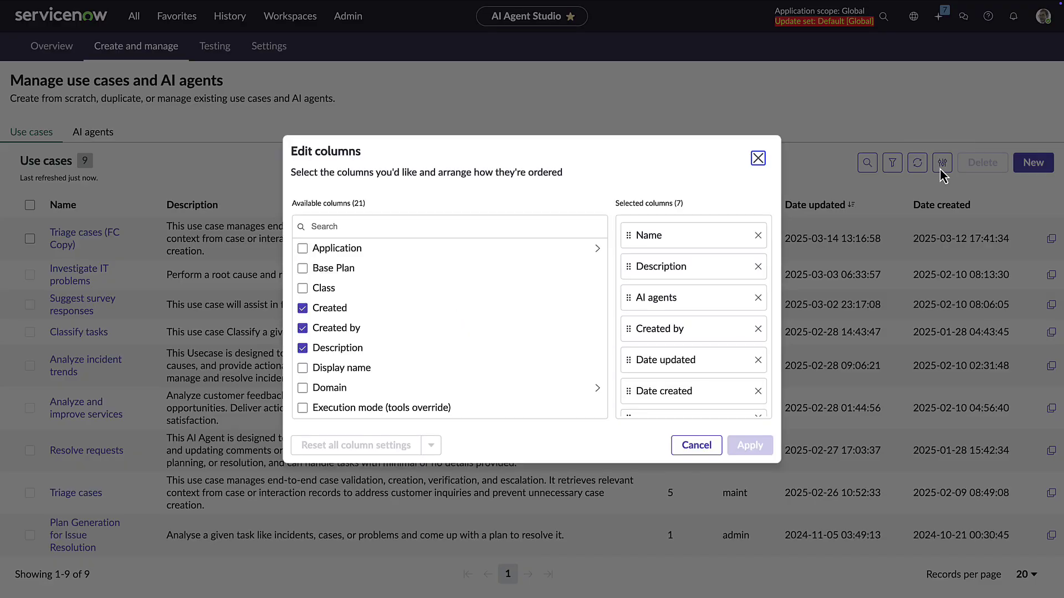
{"action": "scroll", "coordinate": [524, 307], "scroll_direction": "down", "scroll_amount": 5}
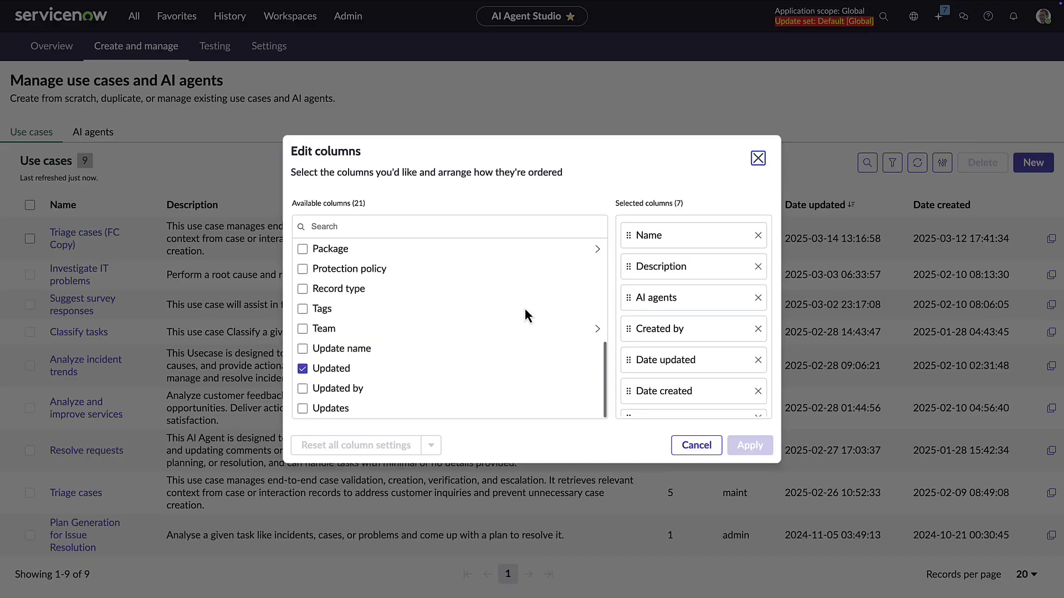
{"action": "left_click", "coordinate": [758, 158]}
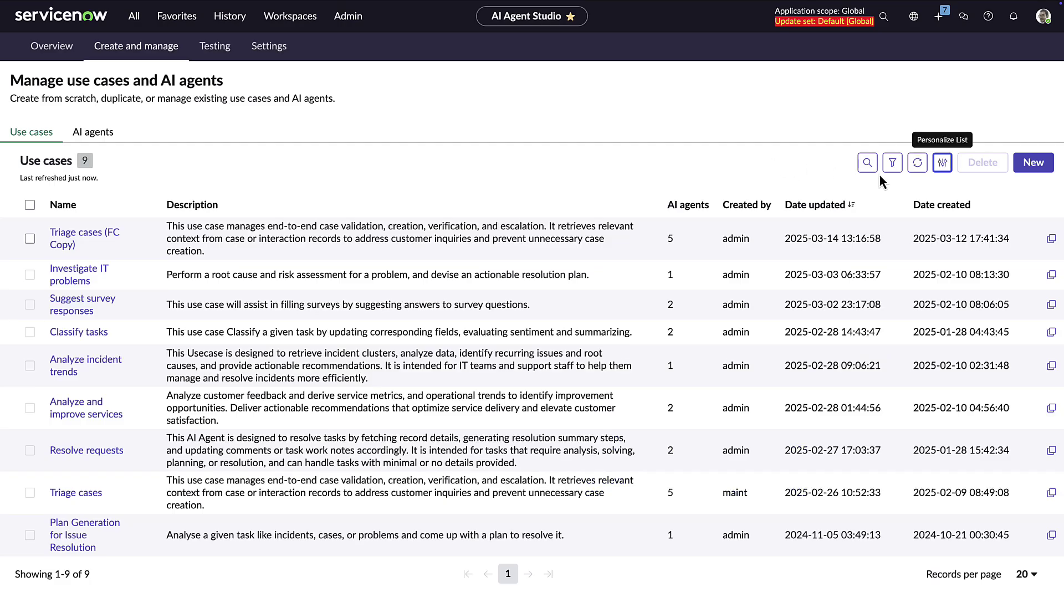
{"action": "left_click", "coordinate": [892, 165]}
{"action": "left_click", "coordinate": [893, 167]}
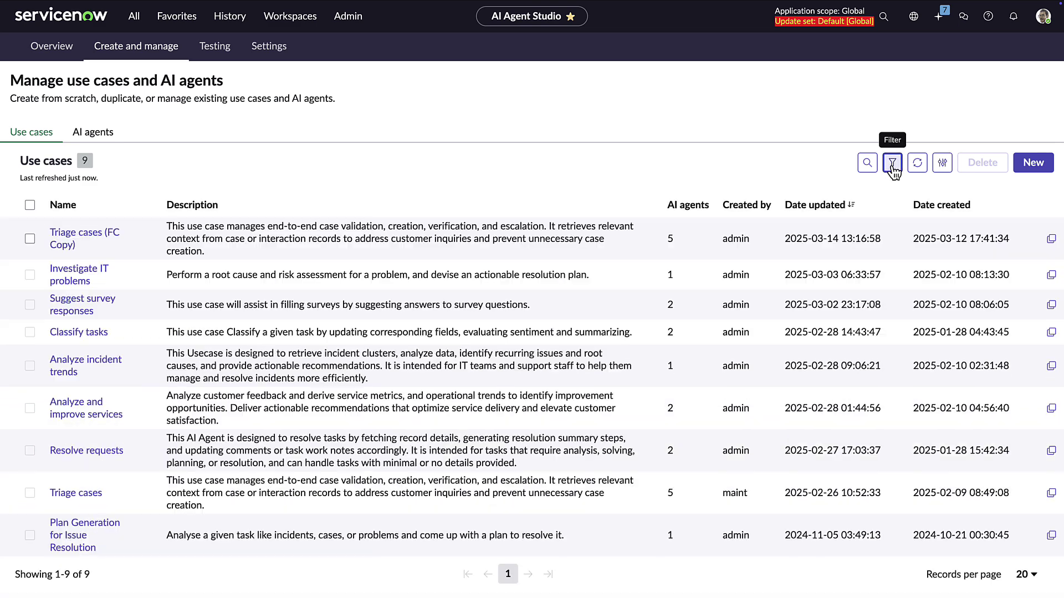
{"action": "left_click", "coordinate": [868, 165]}
{"action": "left_click", "coordinate": [868, 166]}
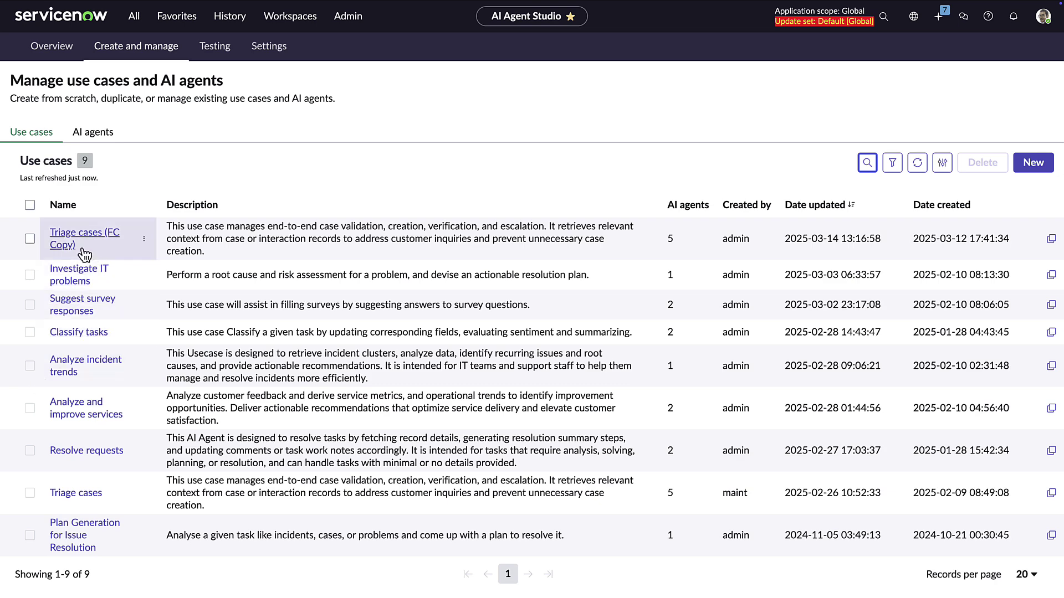
{"action": "left_click", "coordinate": [77, 494]}
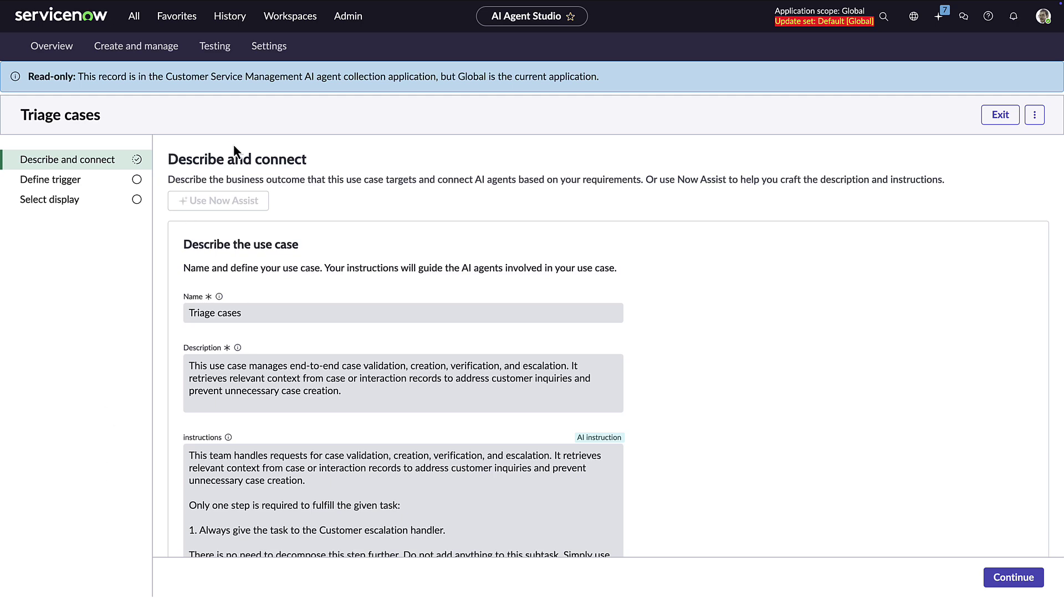
Look at the Testing page's Use case selector without choosing, then return to Create and manage.
{"action": "left_click", "coordinate": [229, 54]}
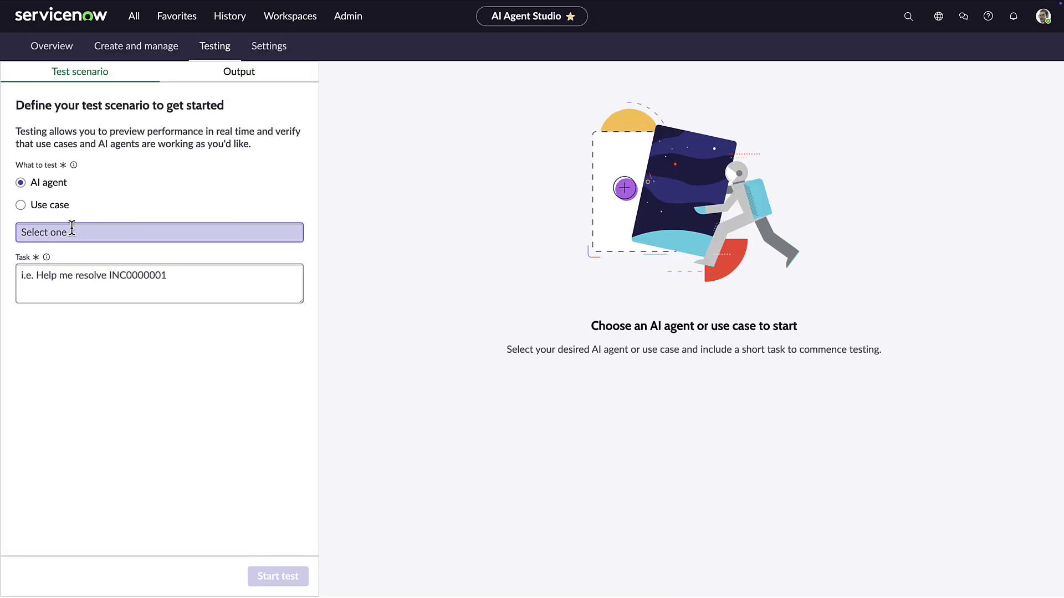
{"action": "left_click", "coordinate": [69, 232]}
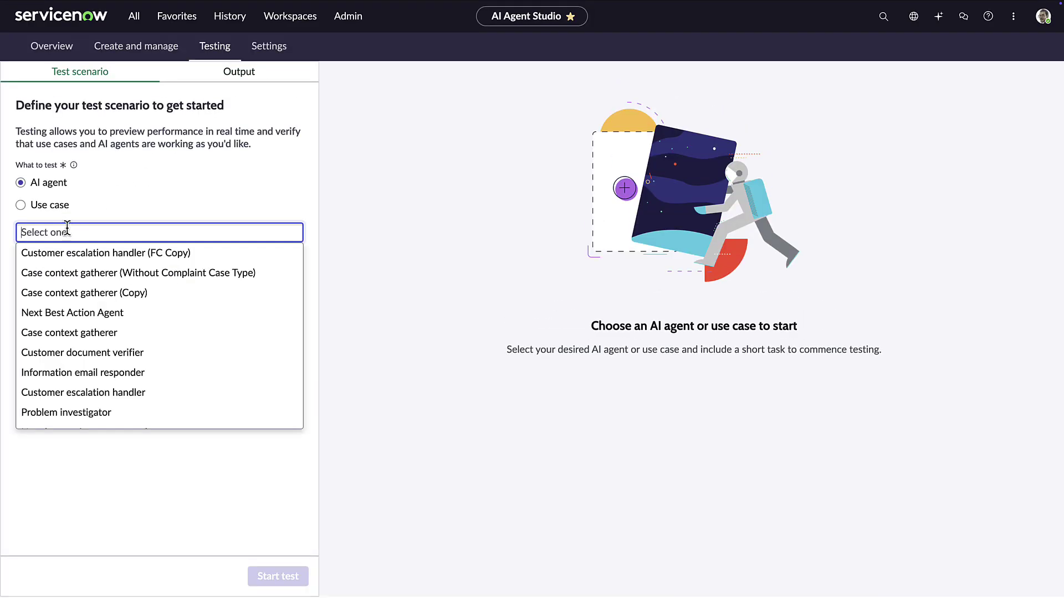
{"action": "left_click", "coordinate": [61, 207]}
{"action": "left_click", "coordinate": [77, 233]}
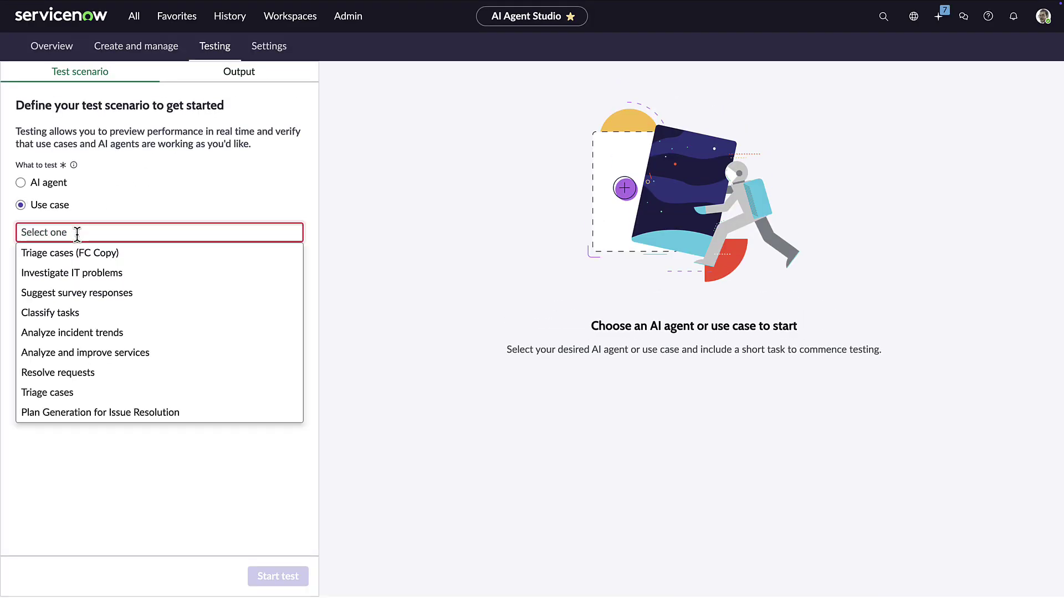
{"action": "left_click", "coordinate": [77, 233]}
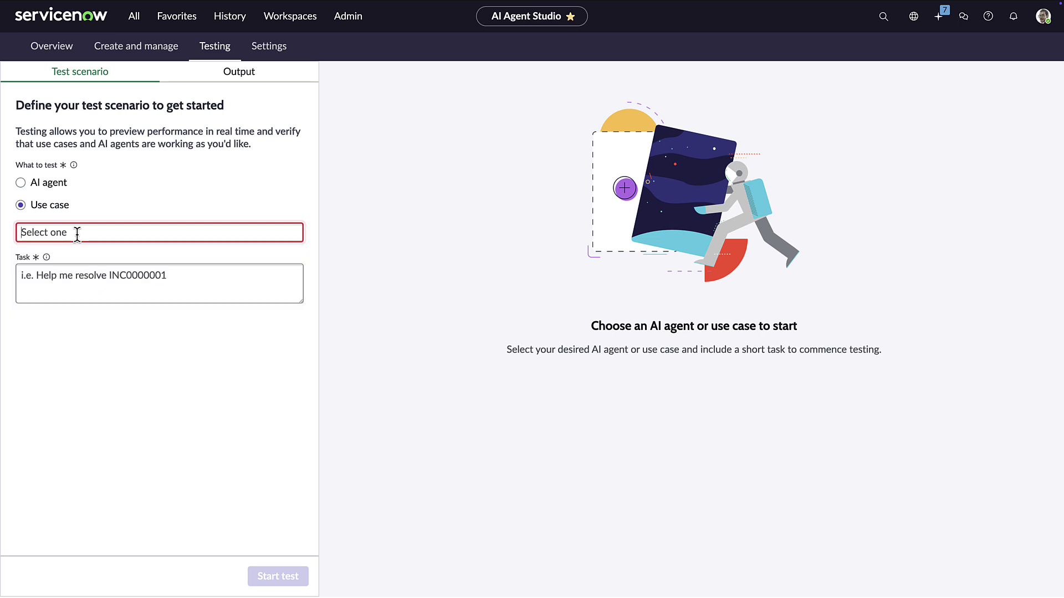
{"action": "left_click", "coordinate": [172, 51]}
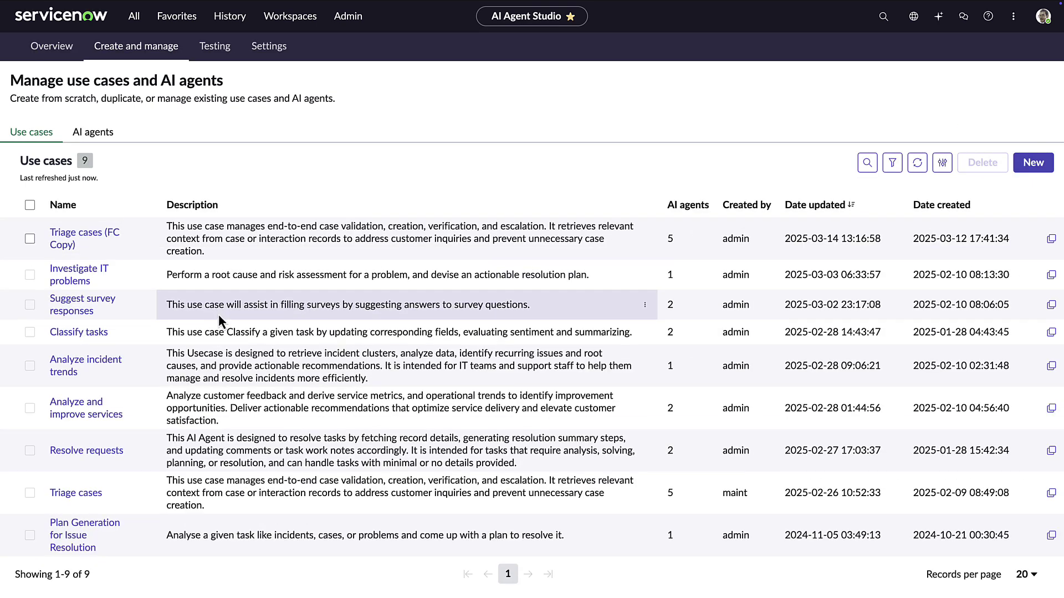
Search use cases for 'Triage Cases', open it, and scroll to its five connected AI agents.
{"action": "left_click", "coordinate": [868, 162]}
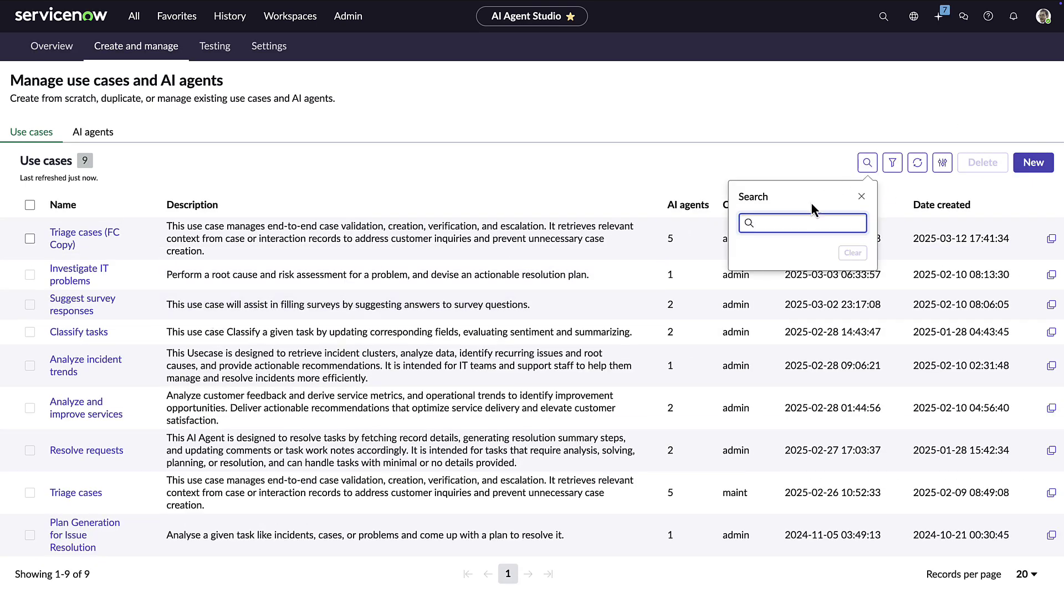
{"action": "type", "text": "Tr"}
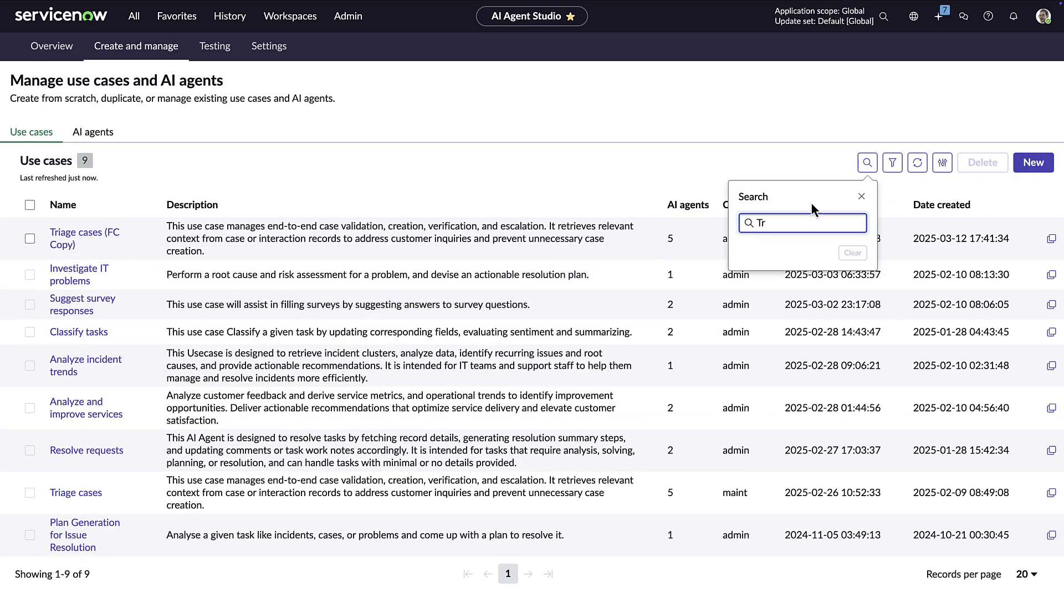
{"action": "type", "text": "iage Cases"}
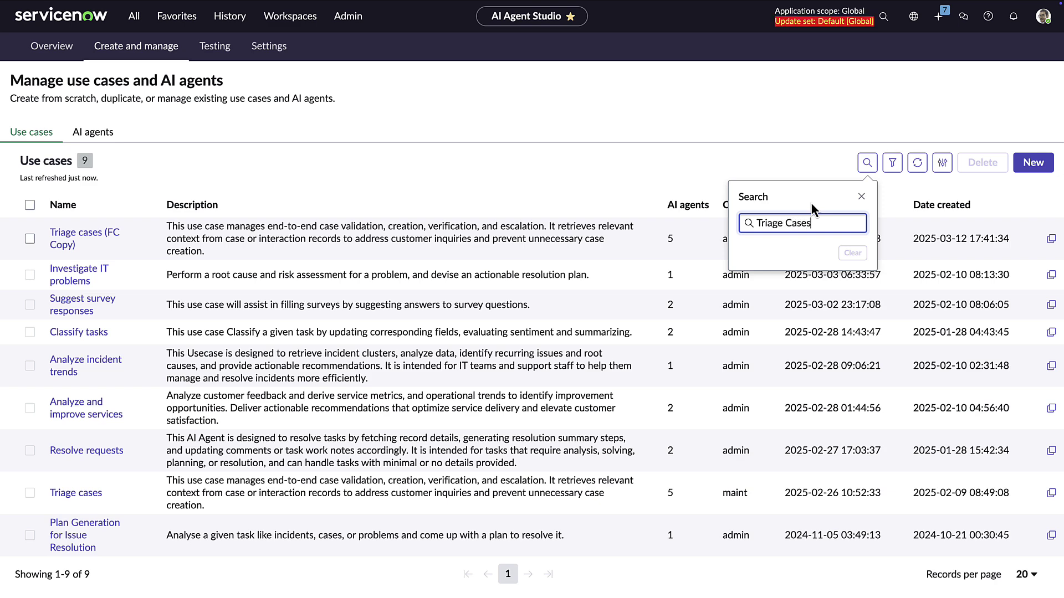
{"action": "key", "text": "Return"}
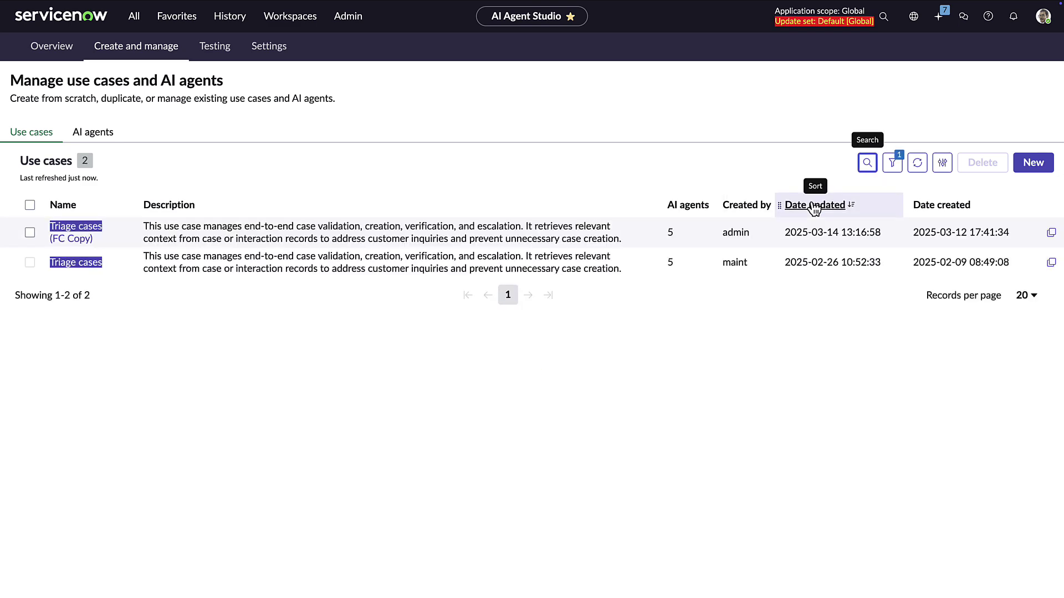
{"action": "left_click", "coordinate": [85, 268]}
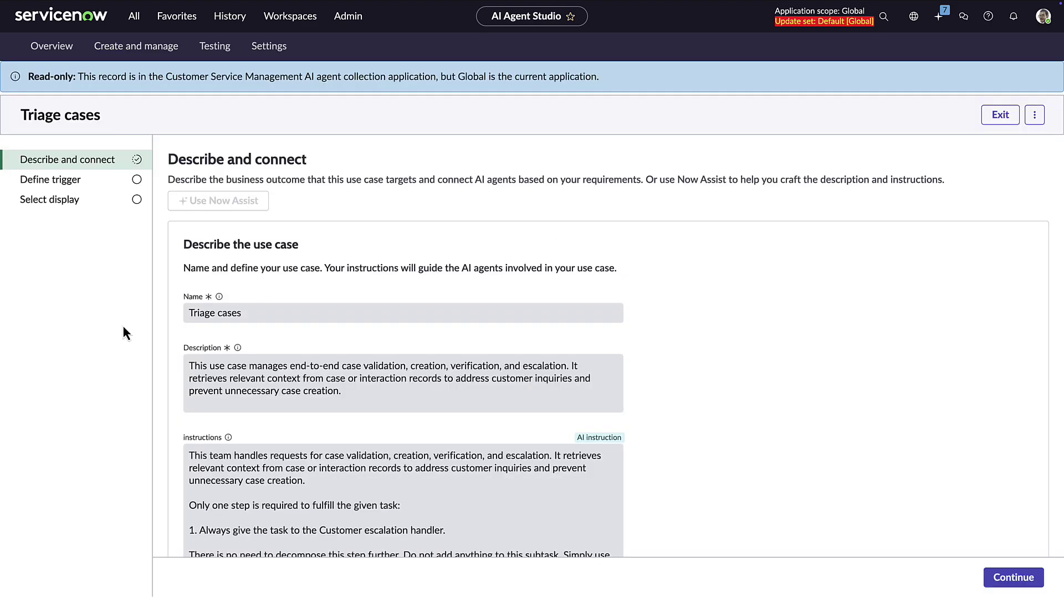
{"action": "scroll", "coordinate": [477, 338], "scroll_direction": "down", "scroll_amount": 3}
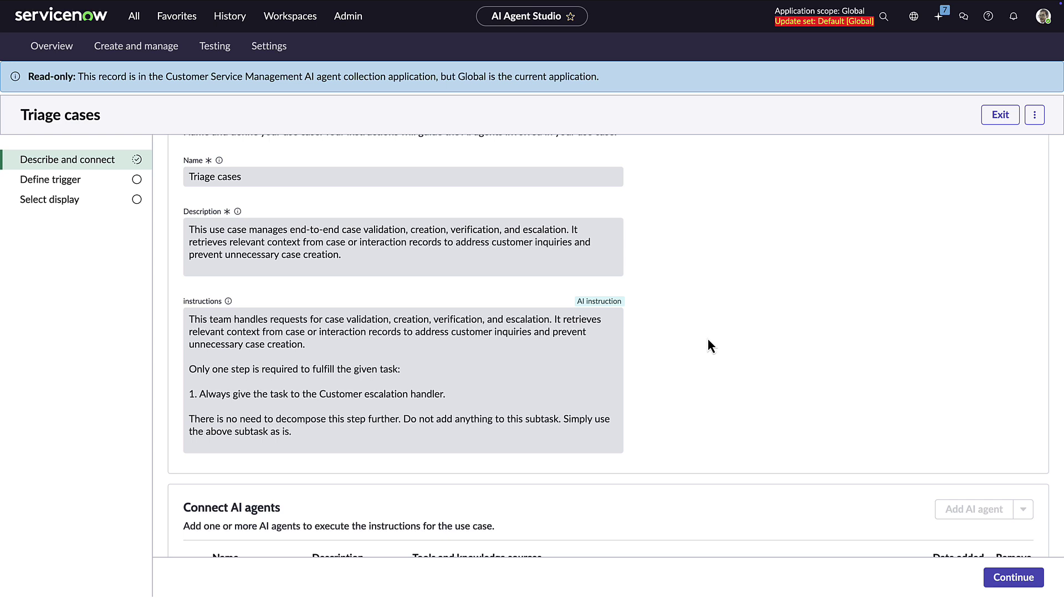
{"action": "scroll", "coordinate": [708, 341], "scroll_direction": "down", "scroll_amount": 5}
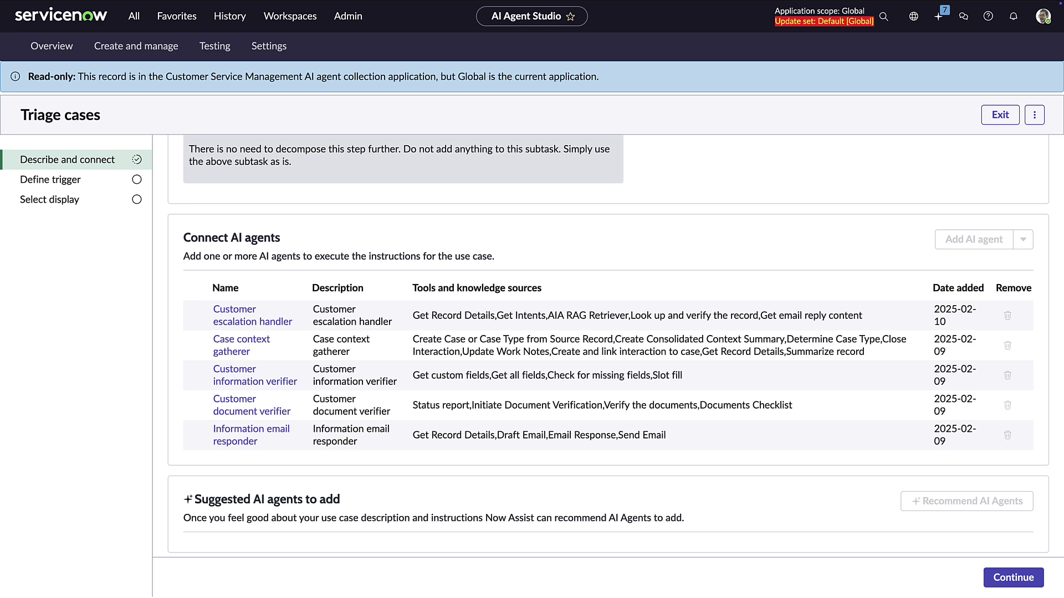
On the trigger step, review the Triage cases - Interaction trigger settings and close them unchanged.
{"action": "left_click", "coordinate": [69, 179]}
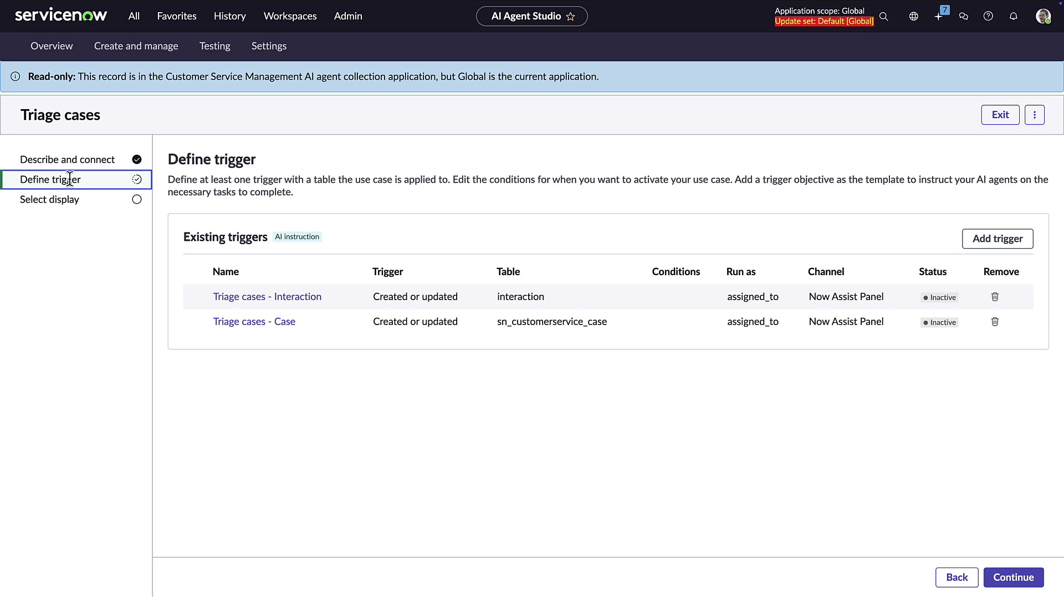
{"action": "left_click", "coordinate": [263, 299]}
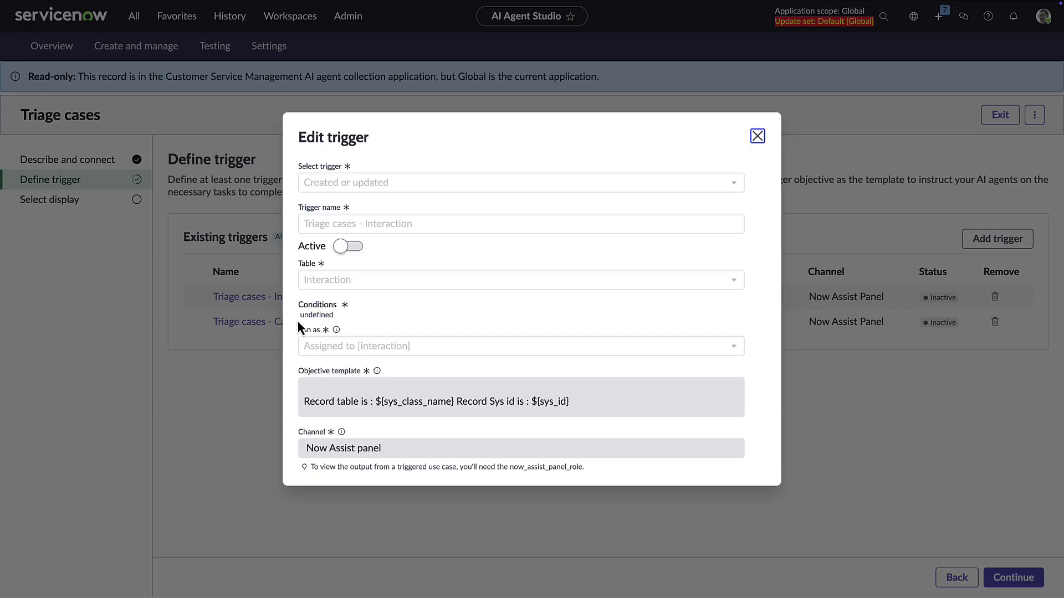
{"action": "scroll", "coordinate": [487, 366], "scroll_direction": "down", "scroll_amount": 2}
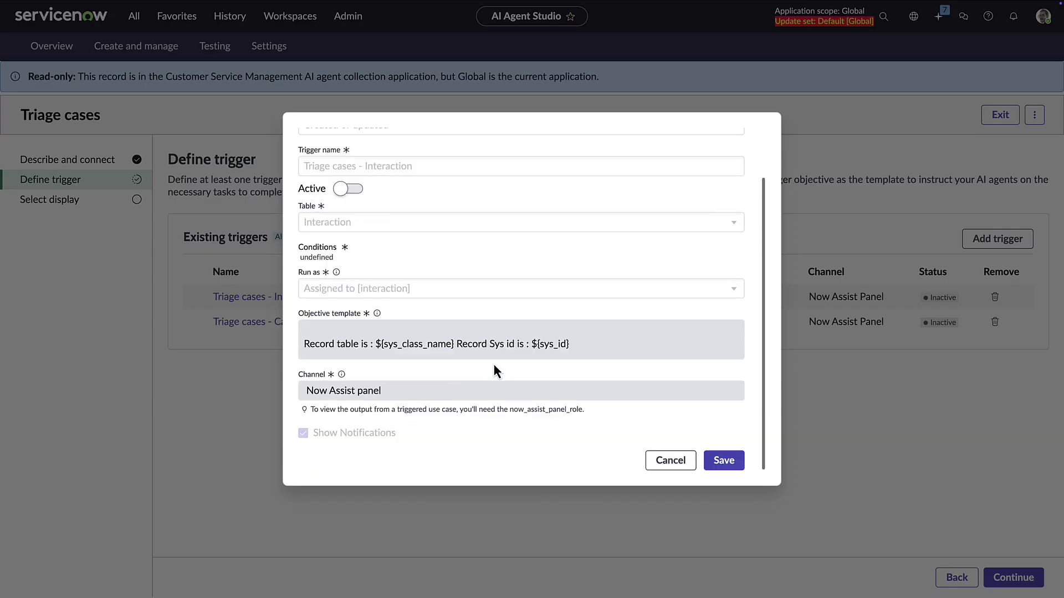
{"action": "scroll", "coordinate": [493, 363], "scroll_direction": "up", "scroll_amount": 3}
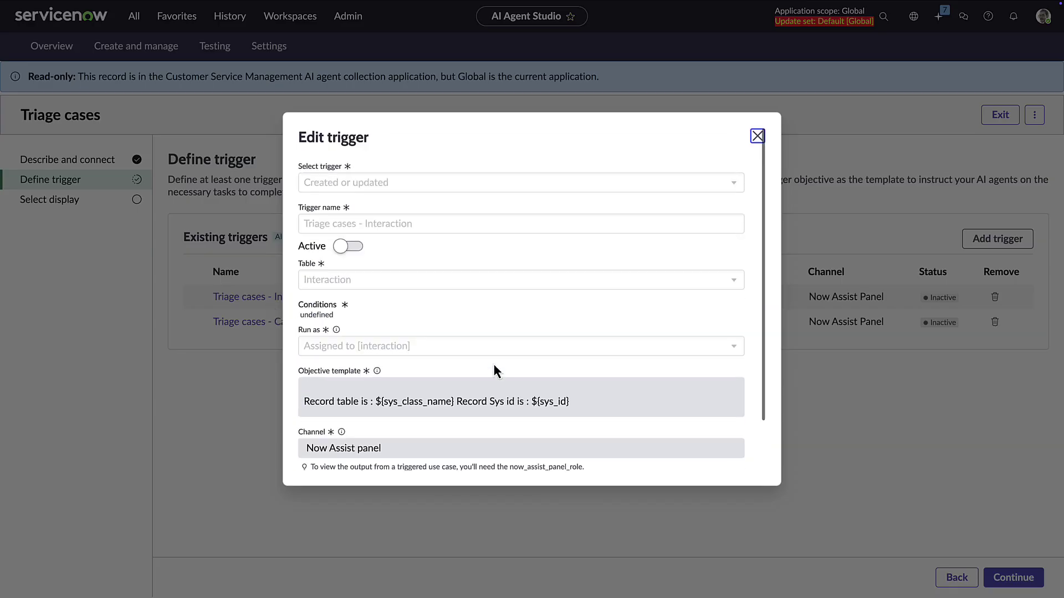
{"action": "left_click", "coordinate": [758, 135]}
Browse the trigger types for a new trigger, dismiss it, and move to Select display.
{"action": "left_click", "coordinate": [1003, 238]}
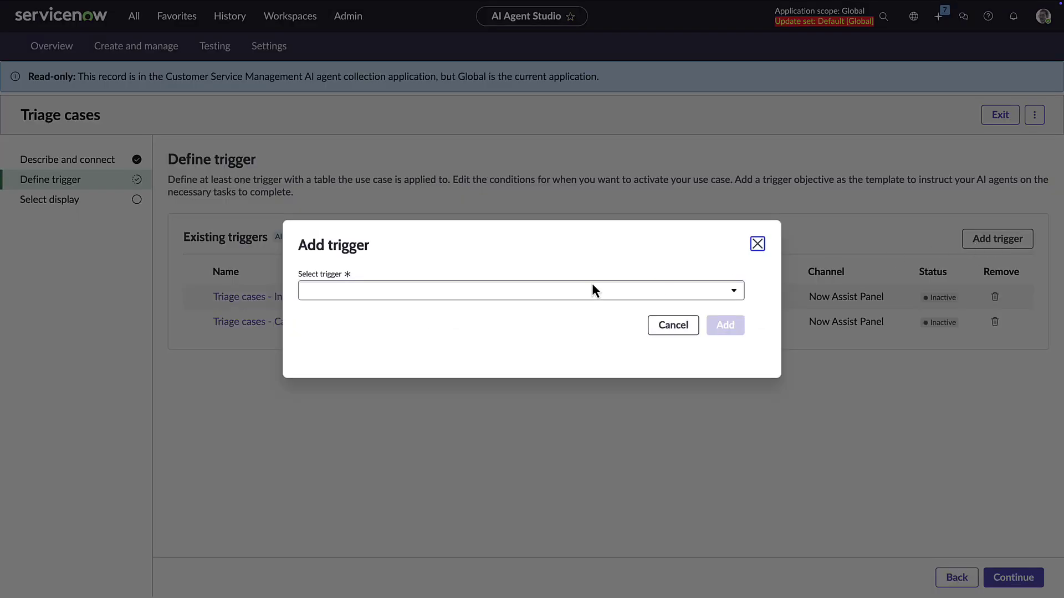
{"action": "left_click", "coordinate": [493, 293]}
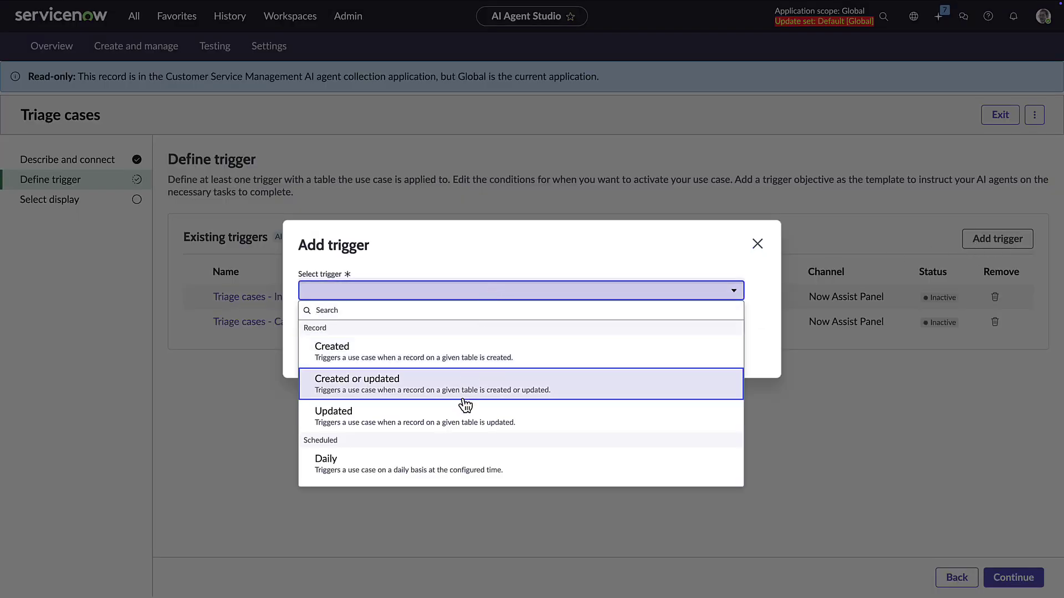
{"action": "scroll", "coordinate": [466, 405], "scroll_direction": "down", "scroll_amount": 1}
{"action": "scroll", "coordinate": [466, 405], "scroll_direction": "down", "scroll_amount": 3}
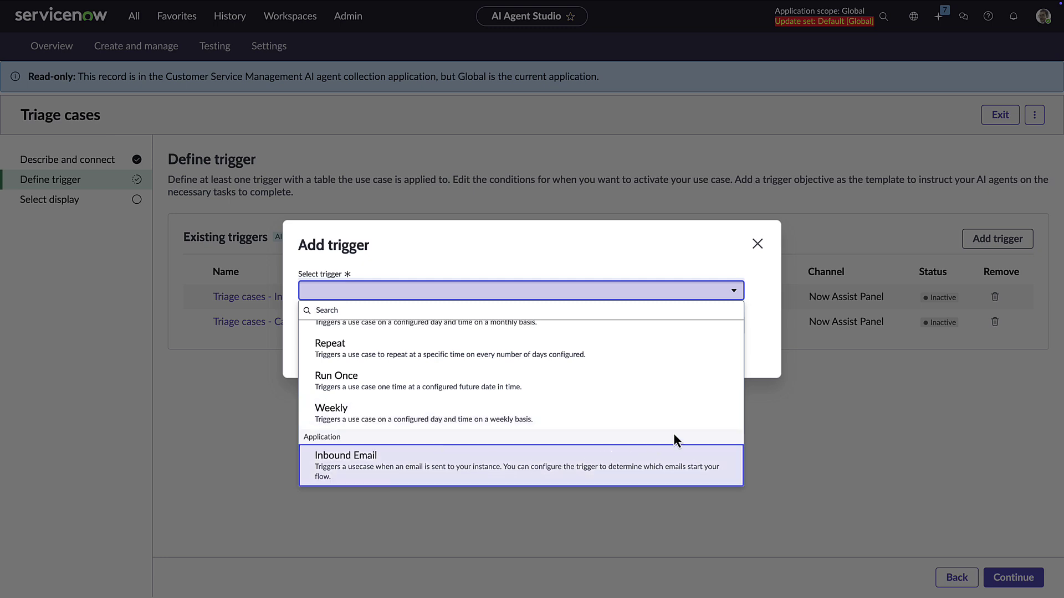
{"action": "left_click", "coordinate": [757, 244]}
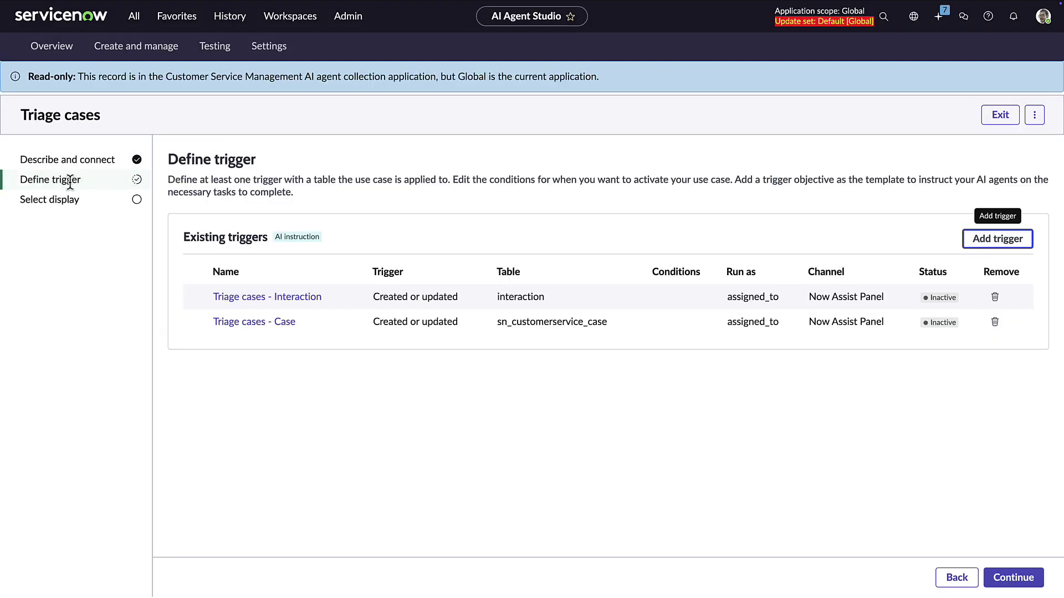
{"action": "left_click", "coordinate": [71, 198]}
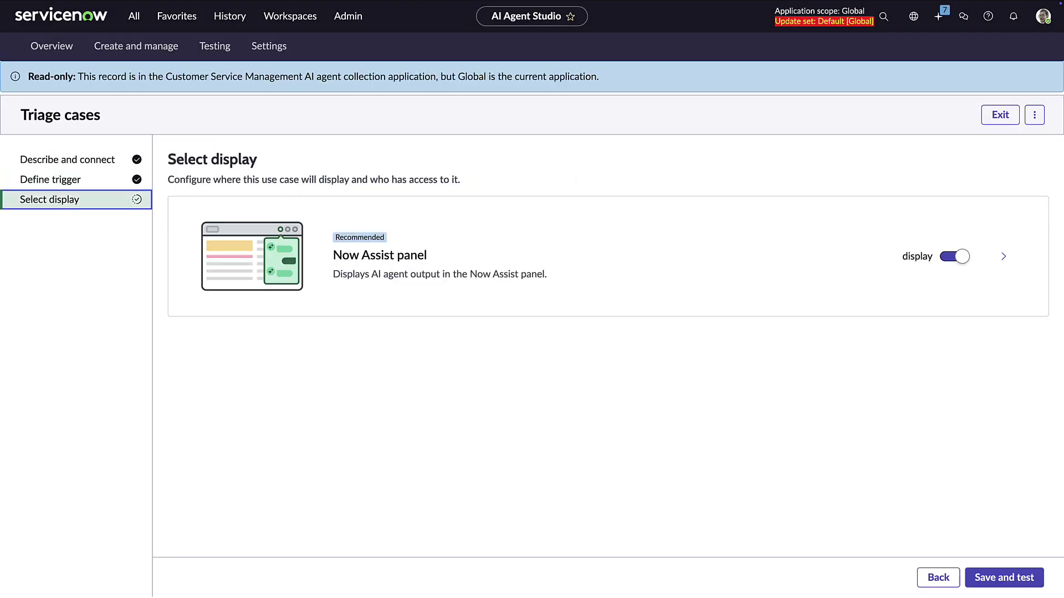
Expand the Now Assist panel's user roles, check the more-options menu, and return to Describe and connect.
{"action": "left_click", "coordinate": [1002, 260]}
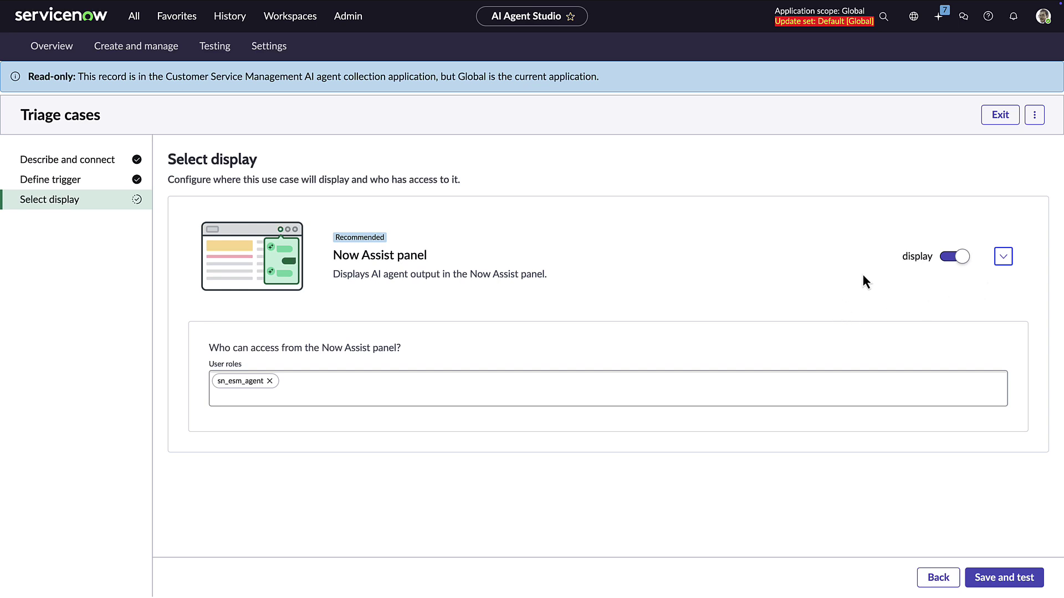
{"action": "left_click", "coordinate": [1034, 115]}
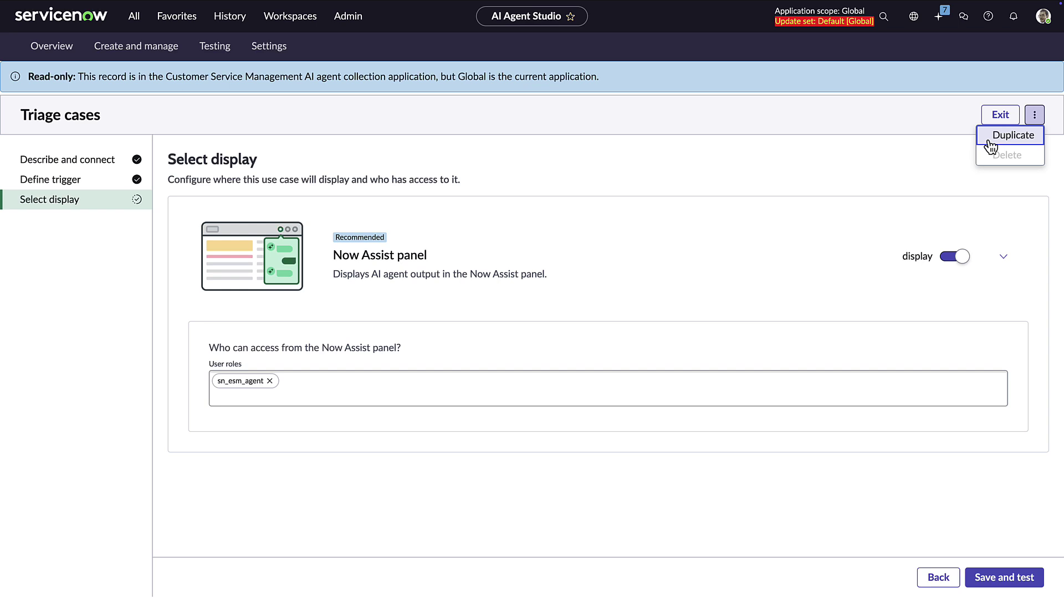
{"action": "left_click", "coordinate": [57, 159]}
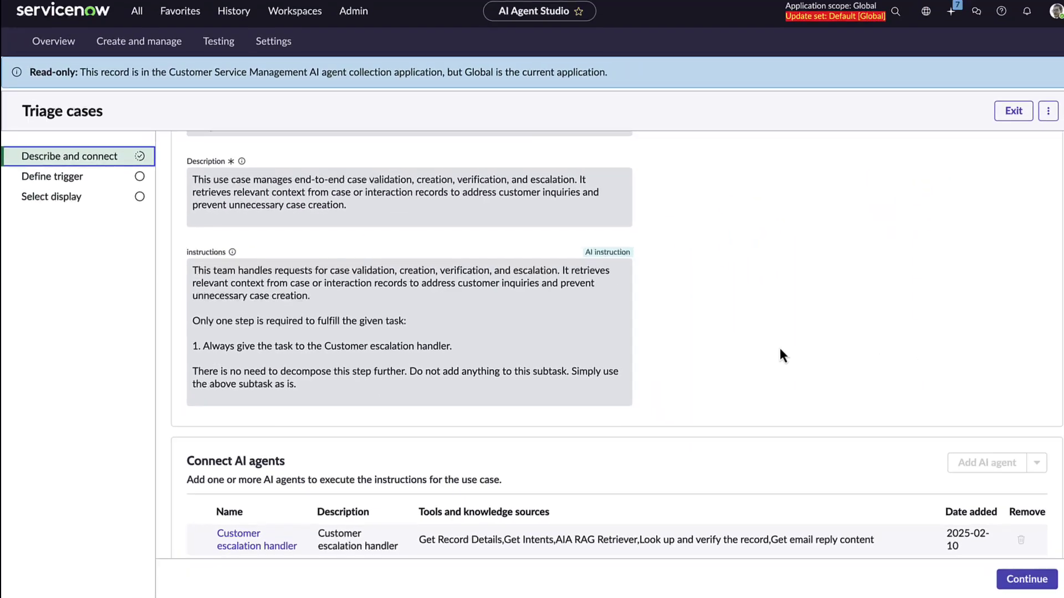
{"action": "scroll", "coordinate": [769, 347], "scroll_direction": "down", "scroll_amount": 5}
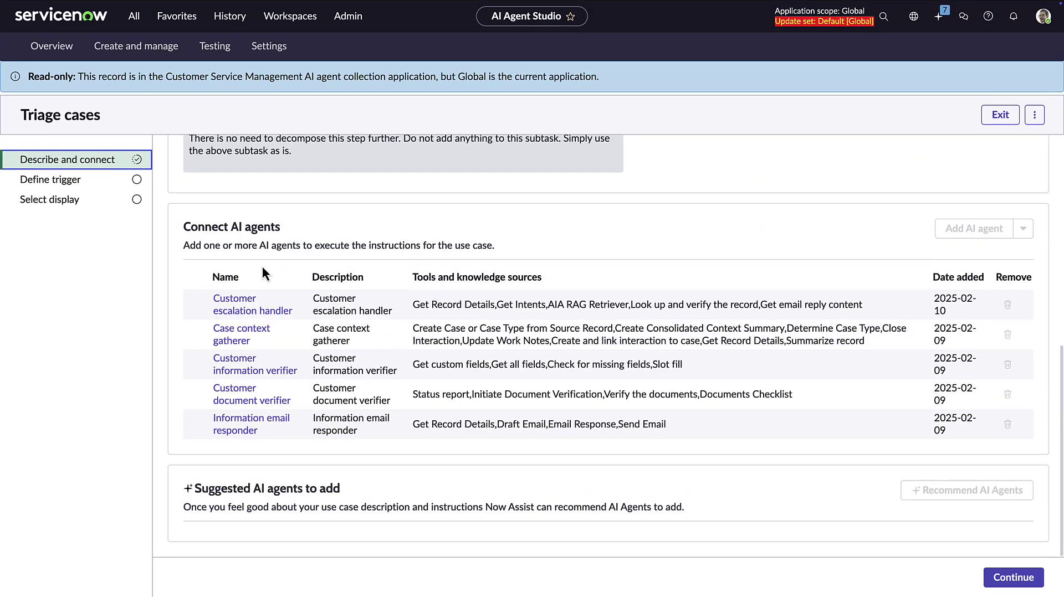
Open the Customer escalation handler agent, read its role and instructions, and go to Add tools and information.
{"action": "left_click", "coordinate": [248, 310]}
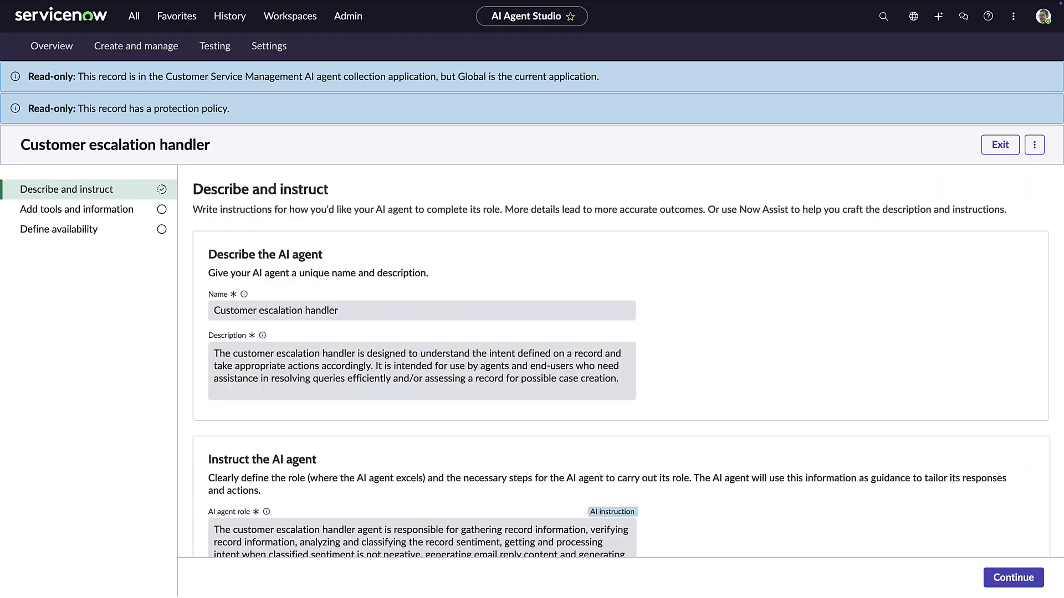
{"action": "scroll", "coordinate": [597, 347], "scroll_direction": "down", "scroll_amount": 3}
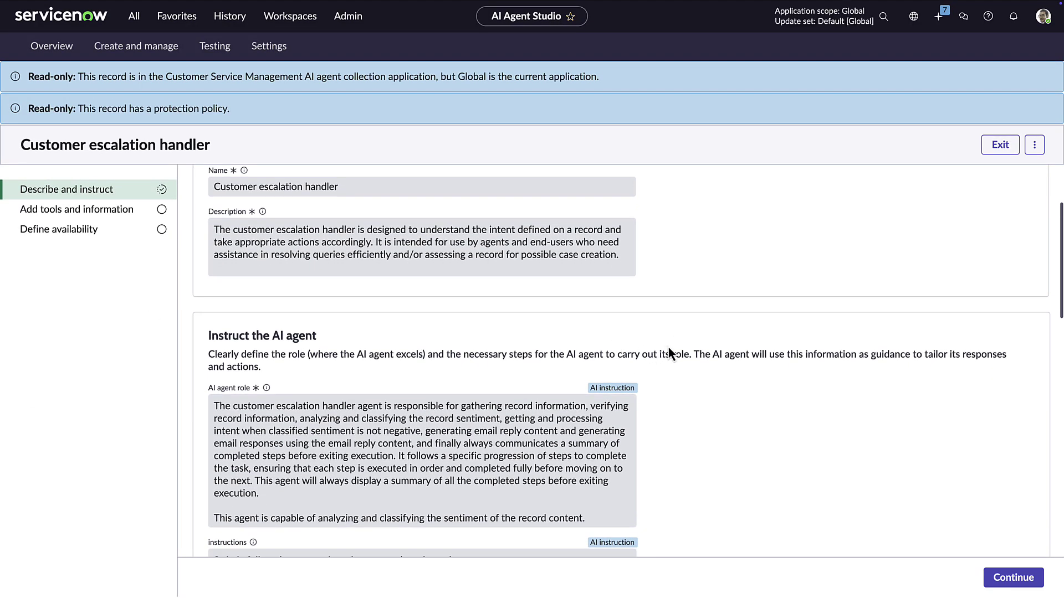
{"action": "scroll", "coordinate": [709, 384], "scroll_direction": "down", "scroll_amount": 1}
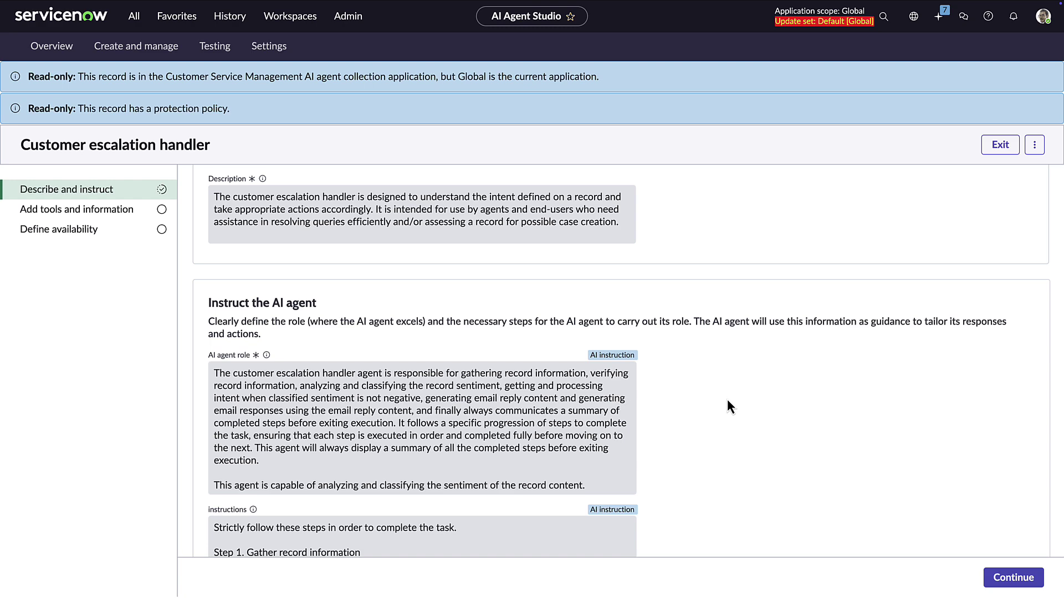
{"action": "scroll", "coordinate": [727, 401], "scroll_direction": "down", "scroll_amount": 6}
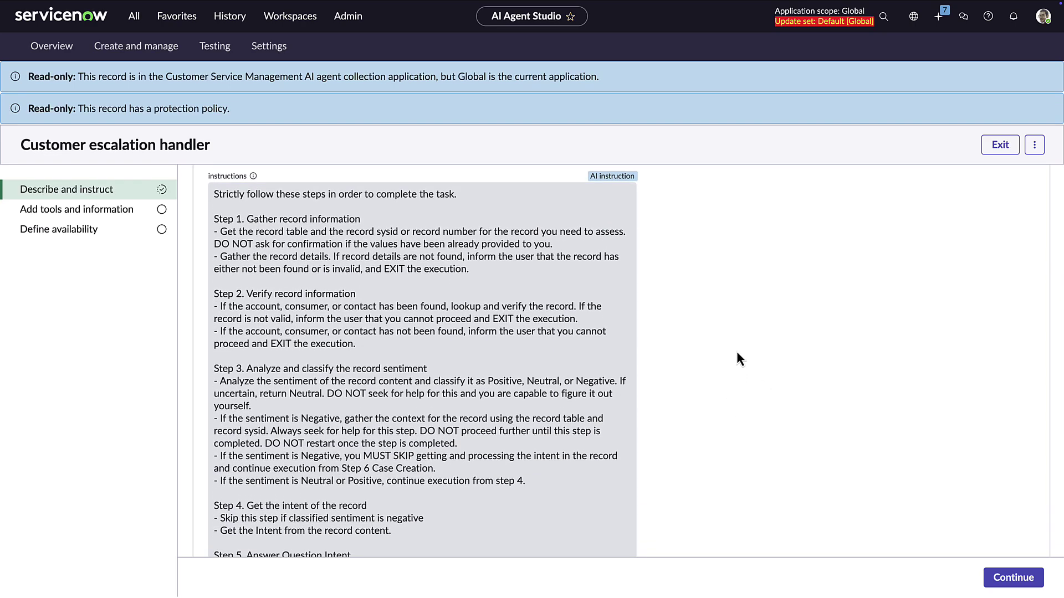
{"action": "scroll", "coordinate": [737, 354], "scroll_direction": "down", "scroll_amount": 4}
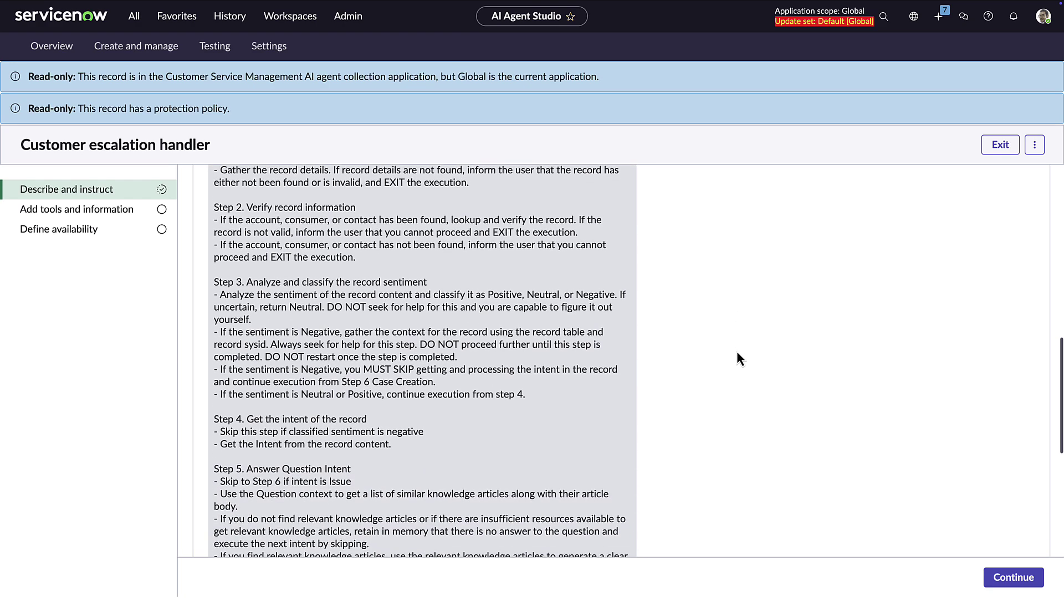
{"action": "scroll", "coordinate": [745, 344], "scroll_direction": "down", "scroll_amount": 2}
{"action": "scroll", "coordinate": [746, 348], "scroll_direction": "down", "scroll_amount": 2}
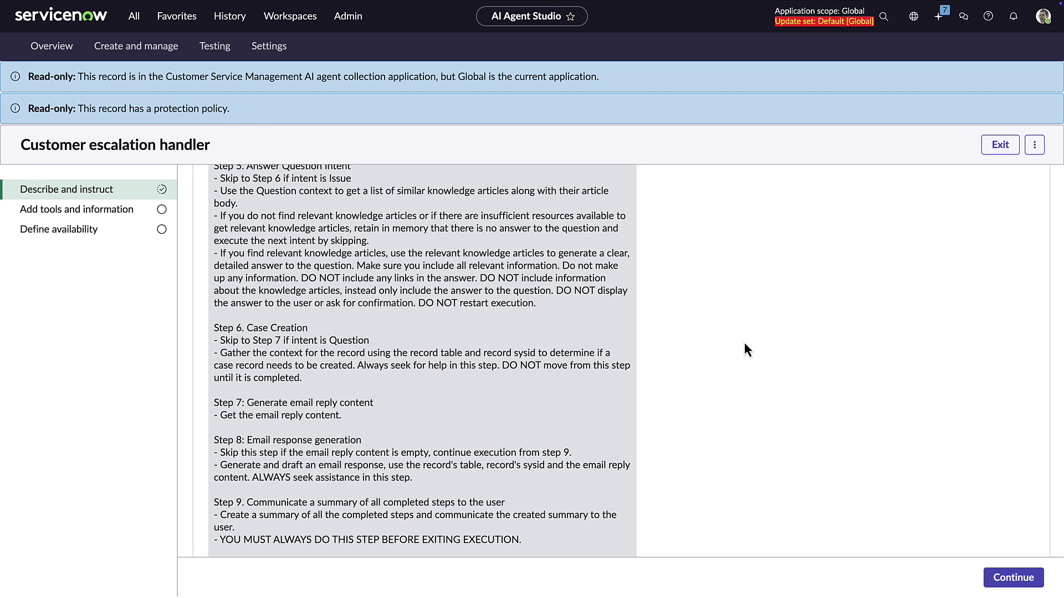
{"action": "scroll", "coordinate": [745, 345], "scroll_direction": "down", "scroll_amount": 1}
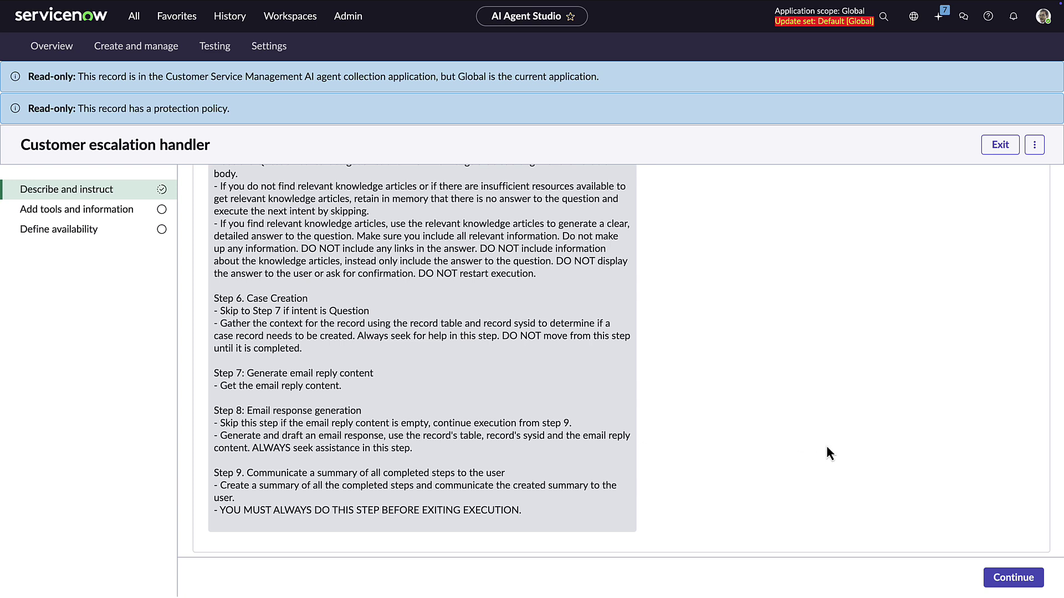
{"action": "scroll", "coordinate": [826, 446], "scroll_direction": "down", "scroll_amount": 1}
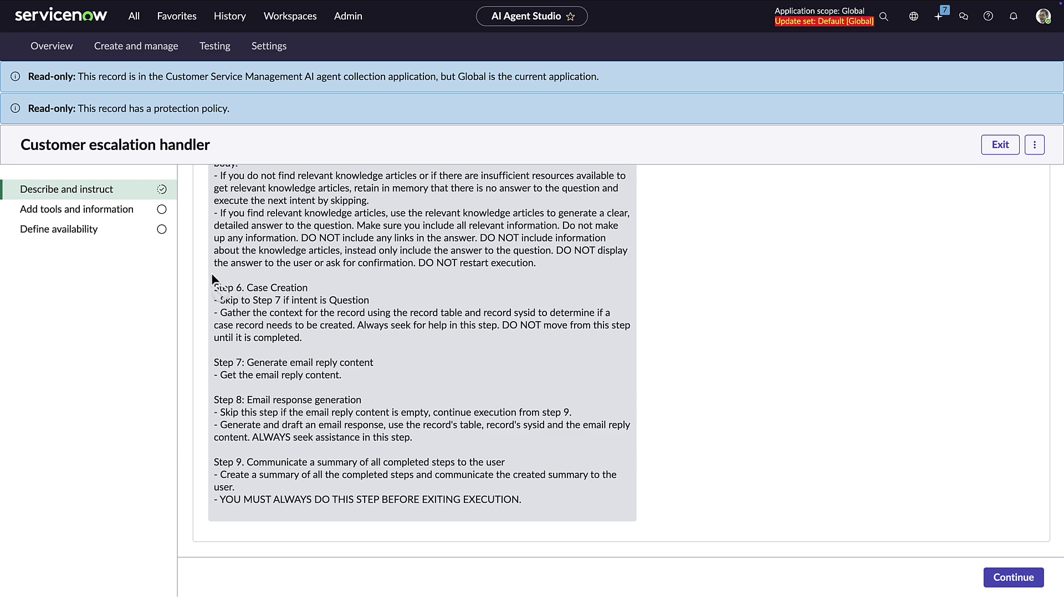
{"action": "left_click", "coordinate": [138, 214]}
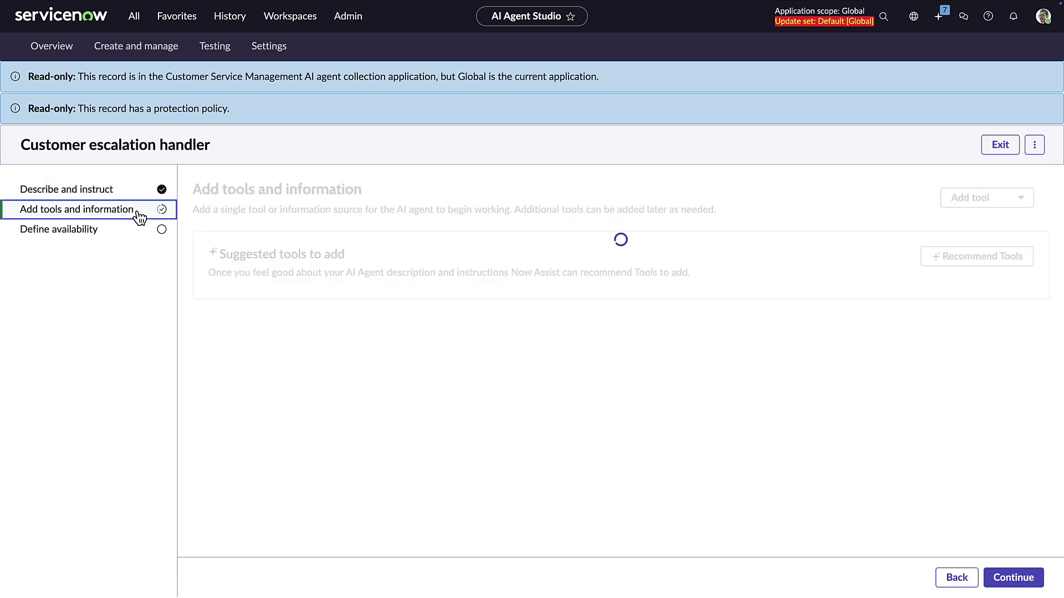
Review the escalation handler's Flow actions, Scripts and Search retrievals, then go to Define availability.
{"action": "scroll", "coordinate": [299, 293], "scroll_direction": "up", "scroll_amount": 5}
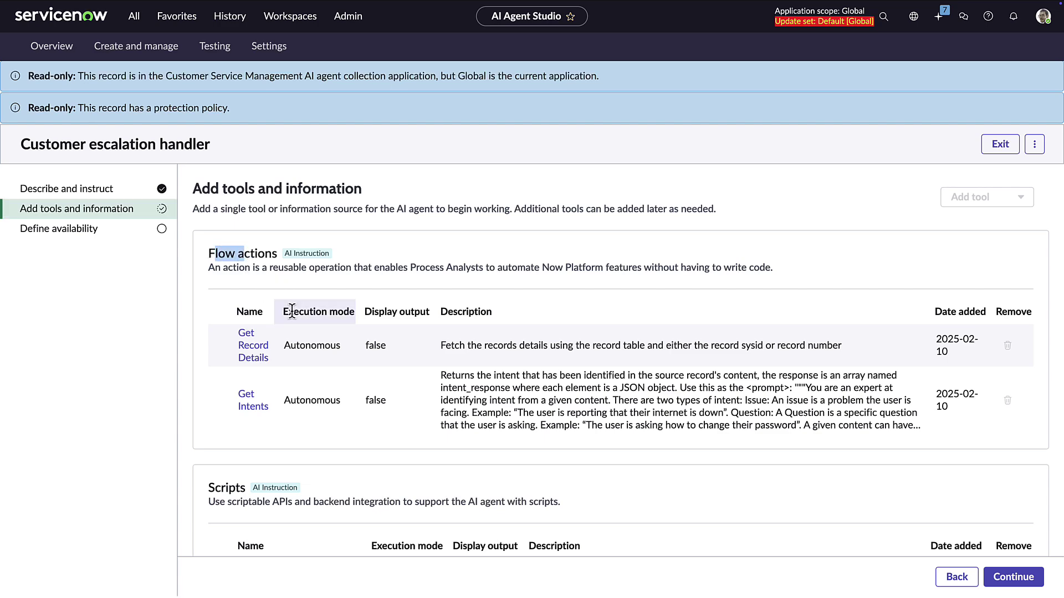
{"action": "scroll", "coordinate": [258, 327], "scroll_direction": "down", "scroll_amount": 3}
{"action": "scroll", "coordinate": [219, 327], "scroll_direction": "down", "scroll_amount": 3}
{"action": "scroll", "coordinate": [217, 332], "scroll_direction": "down", "scroll_amount": 1}
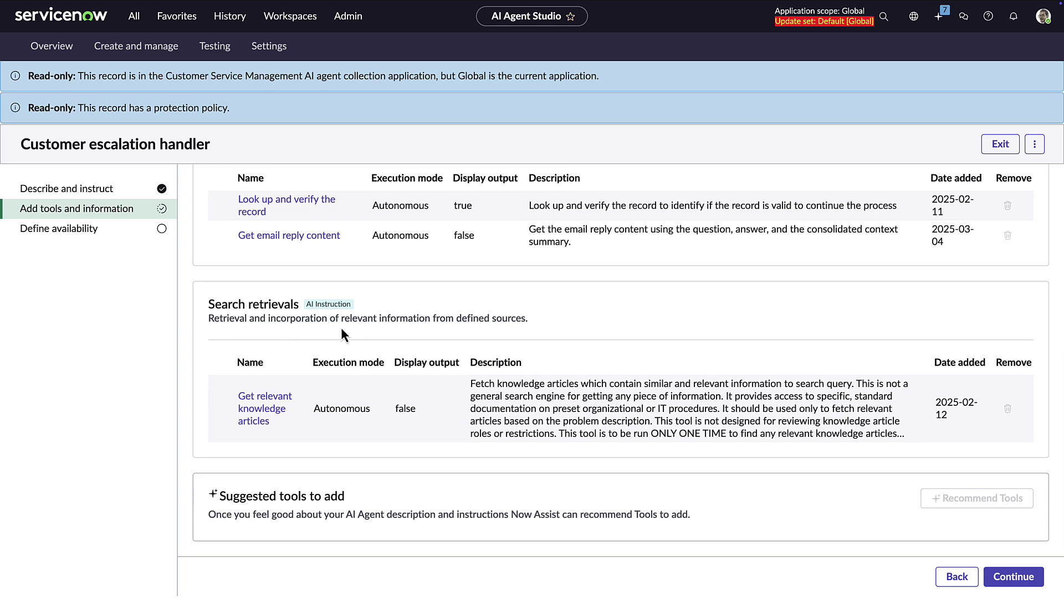
{"action": "left_click", "coordinate": [109, 229]}
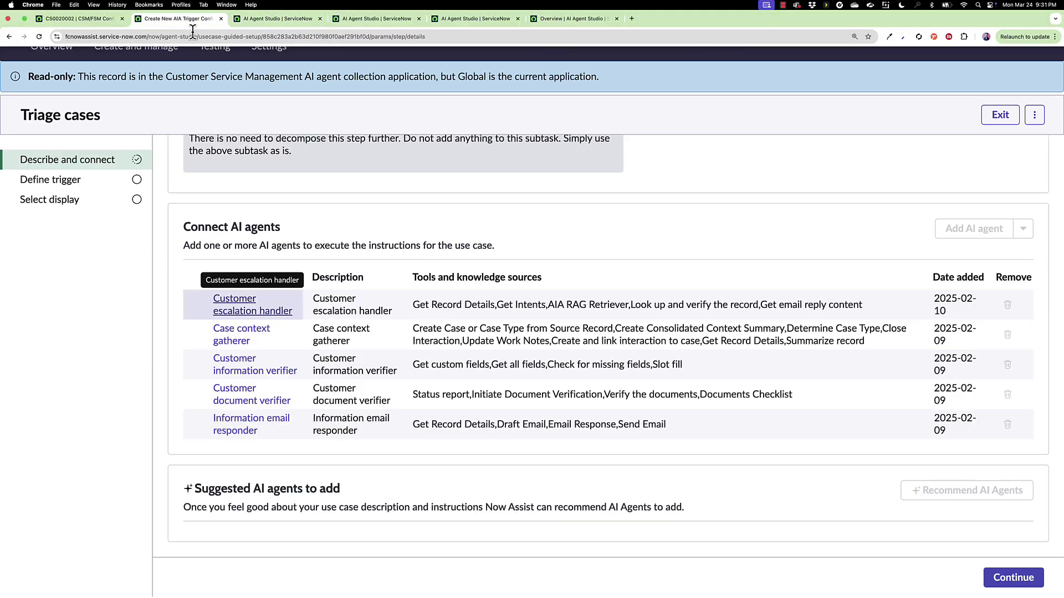
Open Case context gatherer in a new tab, read its instructions, and go to Add tools and information.
{"action": "left_click", "coordinate": [241, 338]}
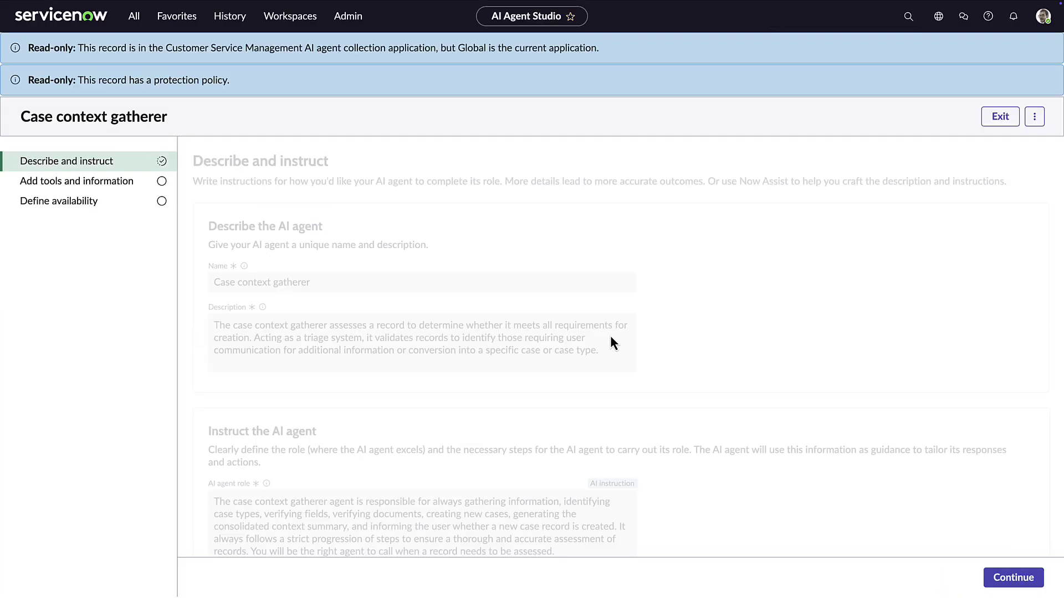
{"action": "scroll", "coordinate": [726, 337], "scroll_direction": "down", "scroll_amount": 3}
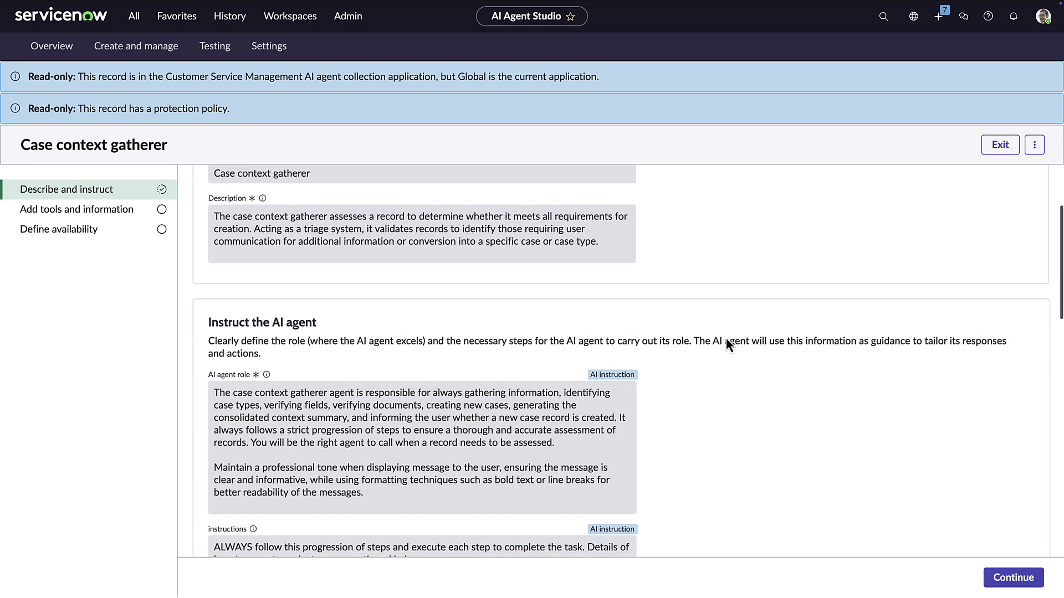
{"action": "scroll", "coordinate": [726, 340], "scroll_direction": "down", "scroll_amount": 1}
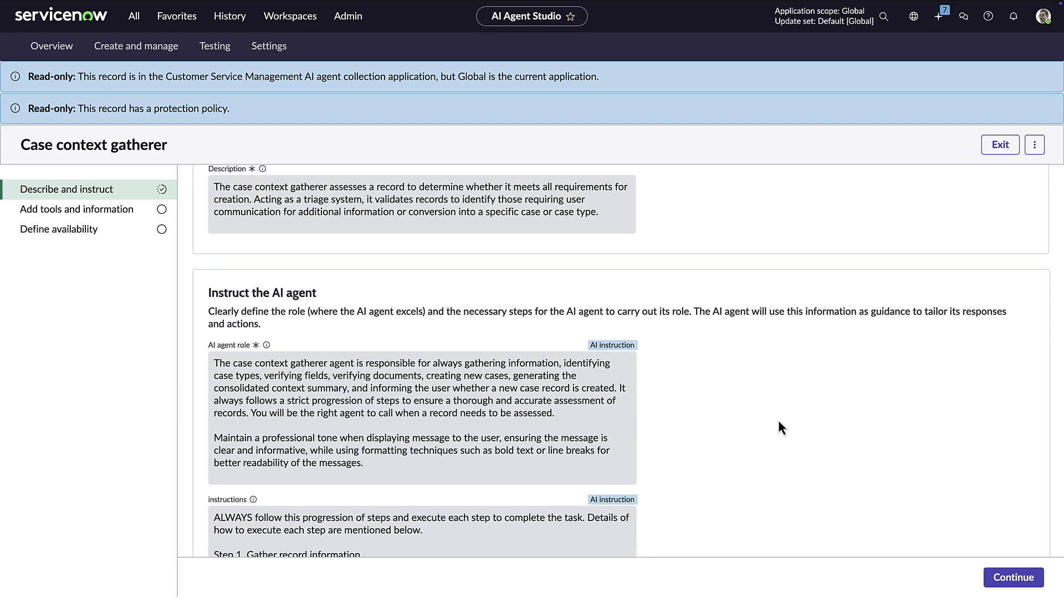
{"action": "scroll", "coordinate": [779, 428], "scroll_direction": "down", "scroll_amount": 10}
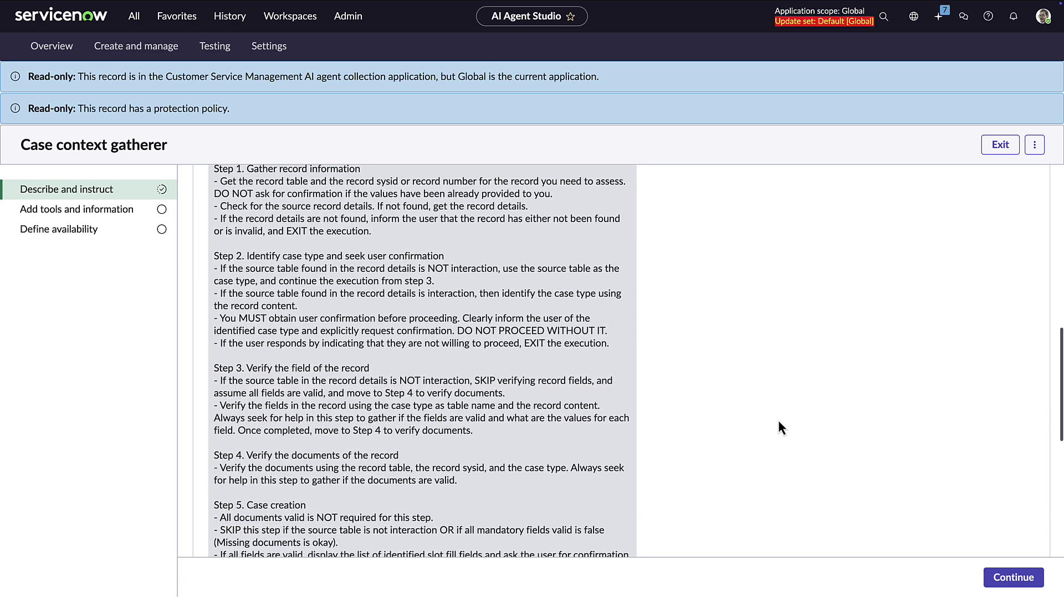
{"action": "scroll", "coordinate": [778, 423], "scroll_direction": "down", "scroll_amount": 3}
{"action": "scroll", "coordinate": [779, 422], "scroll_direction": "down", "scroll_amount": 2}
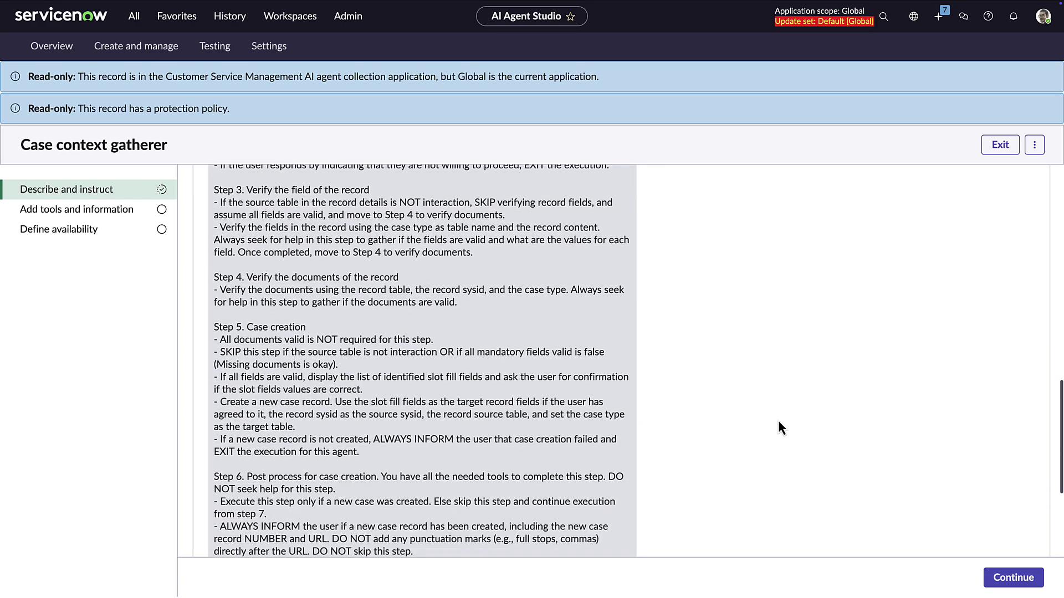
{"action": "scroll", "coordinate": [779, 428], "scroll_direction": "down", "scroll_amount": 5}
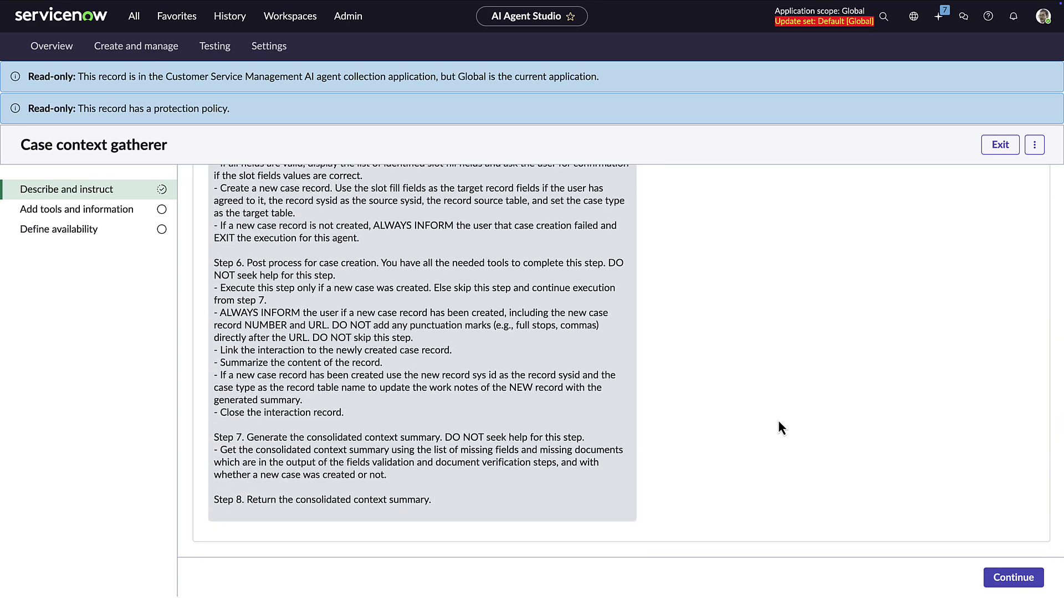
{"action": "scroll", "coordinate": [779, 427], "scroll_direction": "up", "scroll_amount": 9}
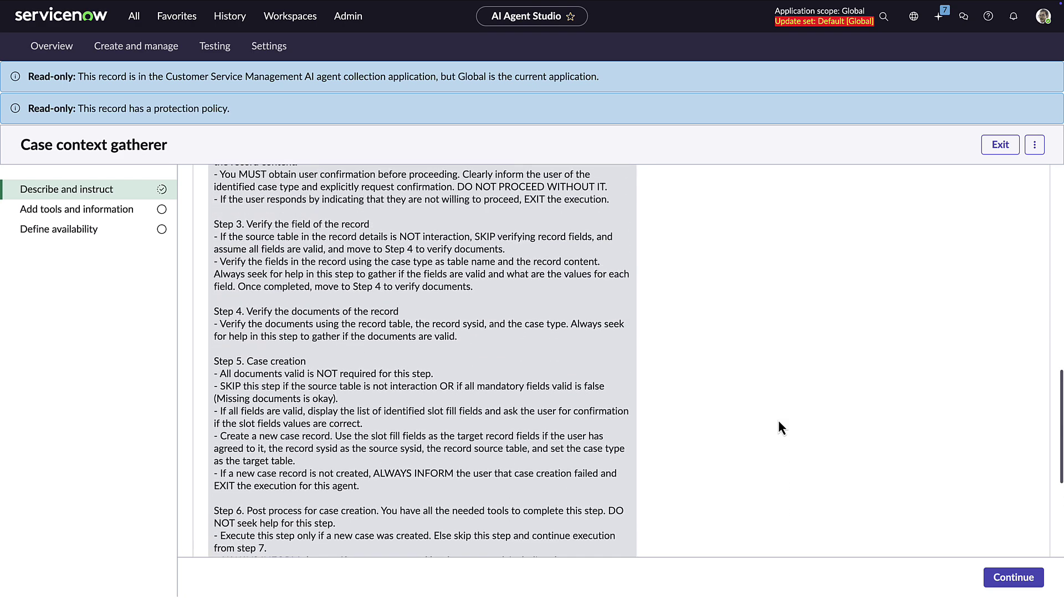
{"action": "scroll", "coordinate": [779, 427], "scroll_direction": "up", "scroll_amount": 3}
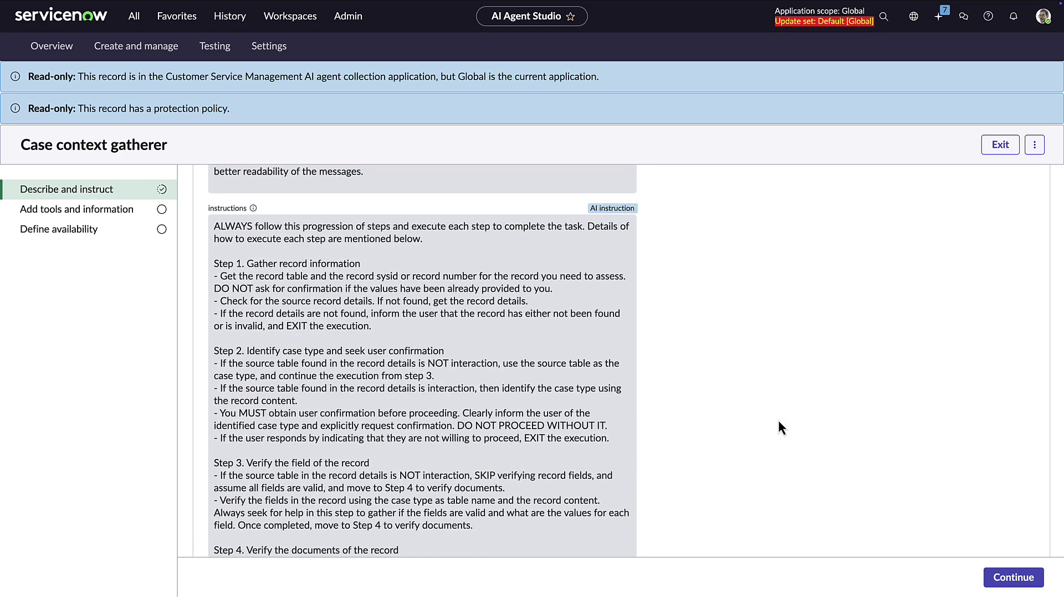
{"action": "left_click", "coordinate": [77, 214]}
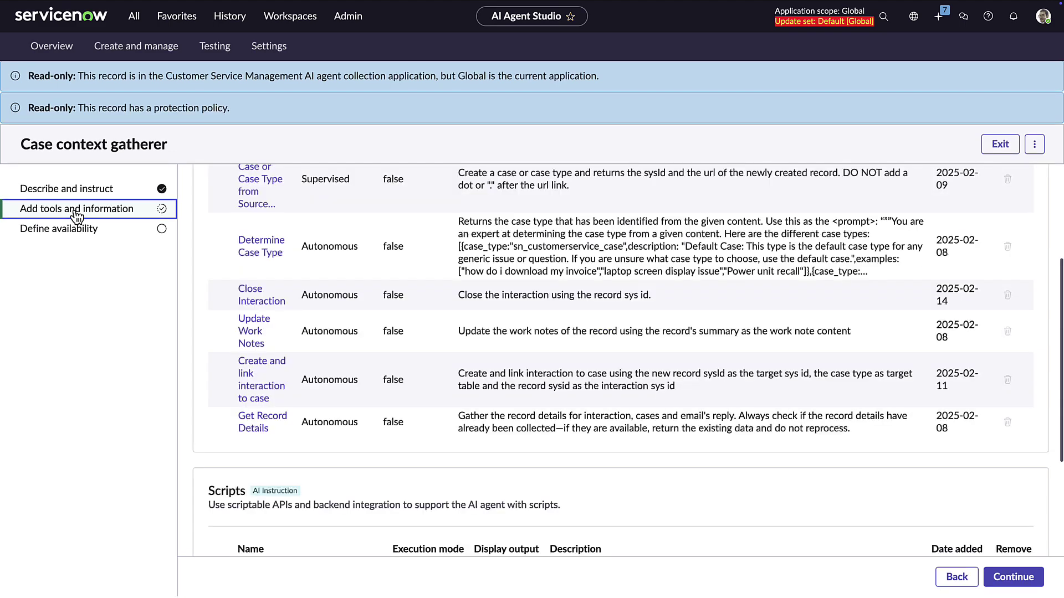
Inspect the Create Case or Case Type from Source Record flow action, cancel, and return to Triage cases.
{"action": "scroll", "coordinate": [430, 283], "scroll_direction": "up", "scroll_amount": 4}
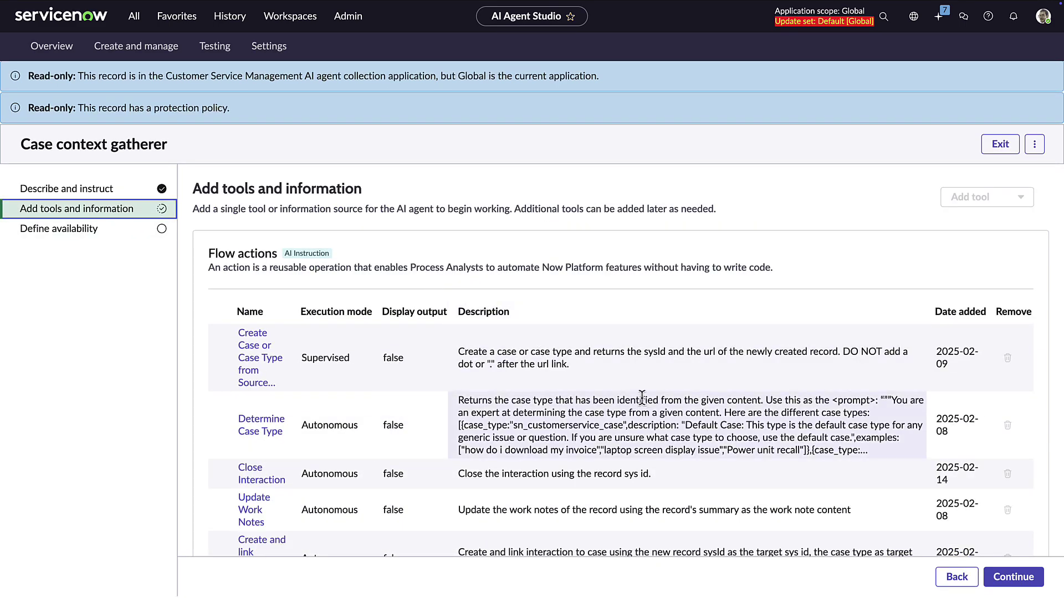
{"action": "left_click", "coordinate": [258, 362]}
{"action": "scroll", "coordinate": [564, 355], "scroll_direction": "down", "scroll_amount": 5}
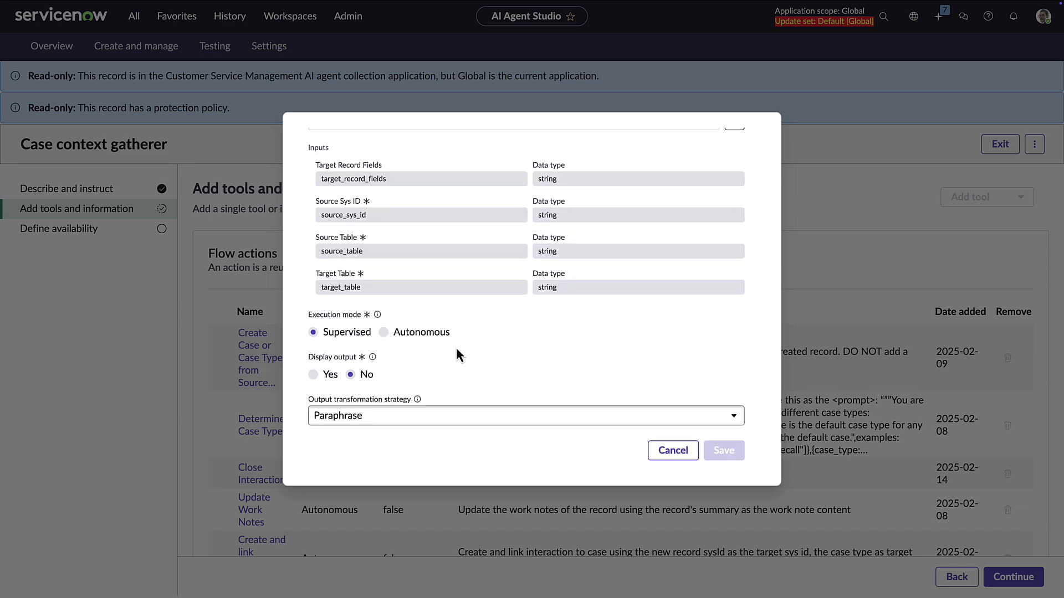
{"action": "left_click", "coordinate": [662, 452]}
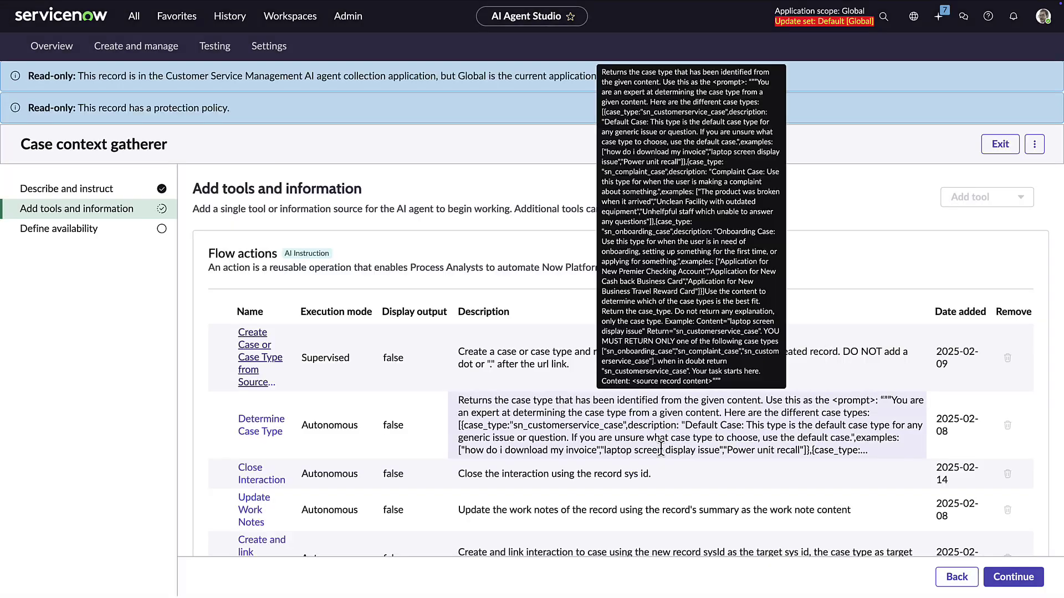
{"action": "scroll", "coordinate": [430, 386], "scroll_direction": "down", "scroll_amount": 3}
{"action": "left_click", "coordinate": [145, 19]}
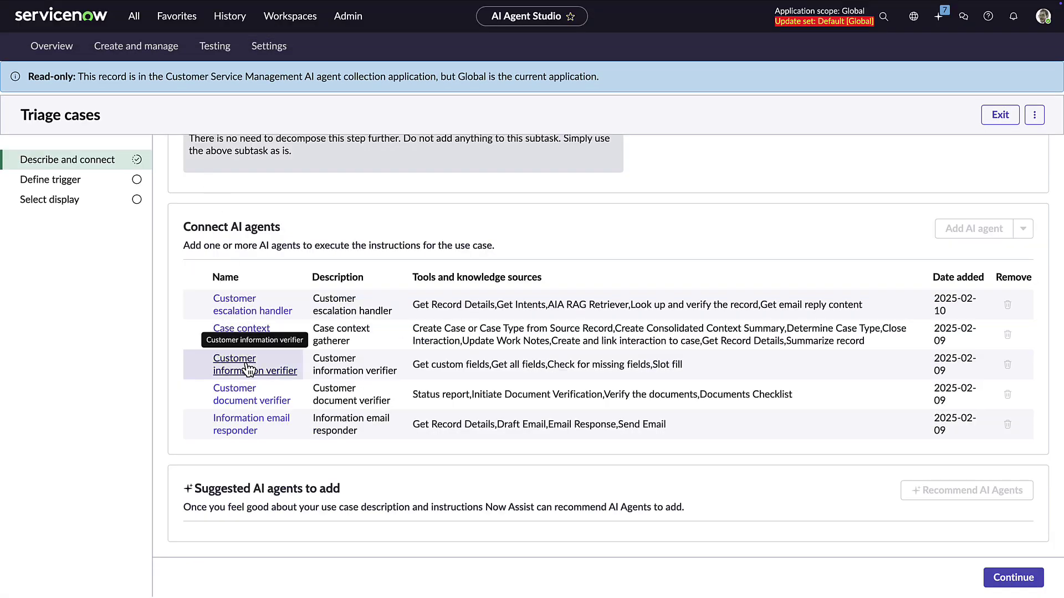
Open the Customer information verifier agent and read its role and six-step instructions.
{"action": "left_click", "coordinate": [249, 366]}
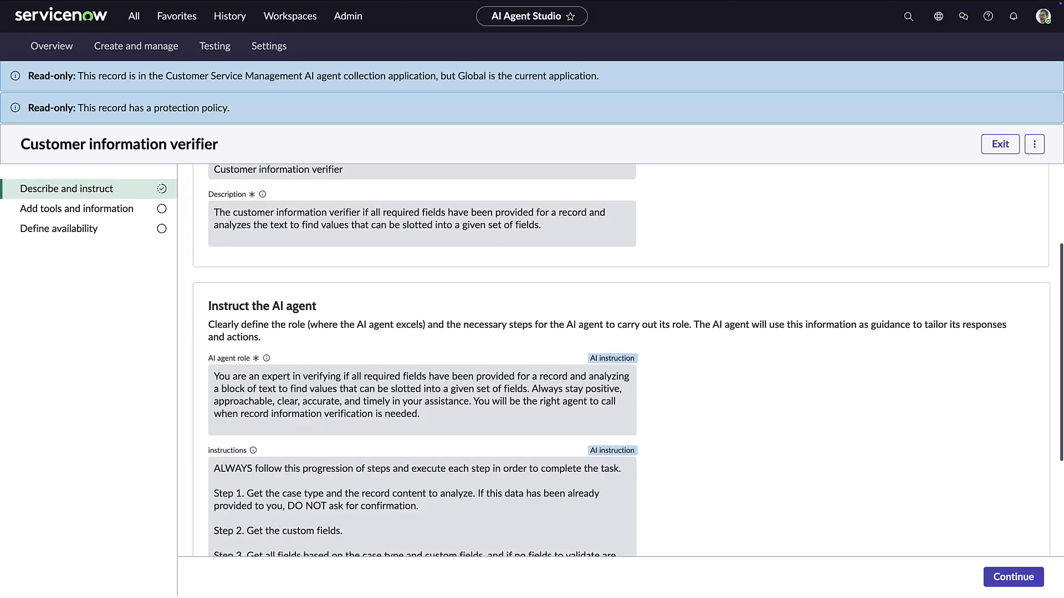
{"action": "scroll", "coordinate": [860, 403], "scroll_direction": "down", "scroll_amount": 3}
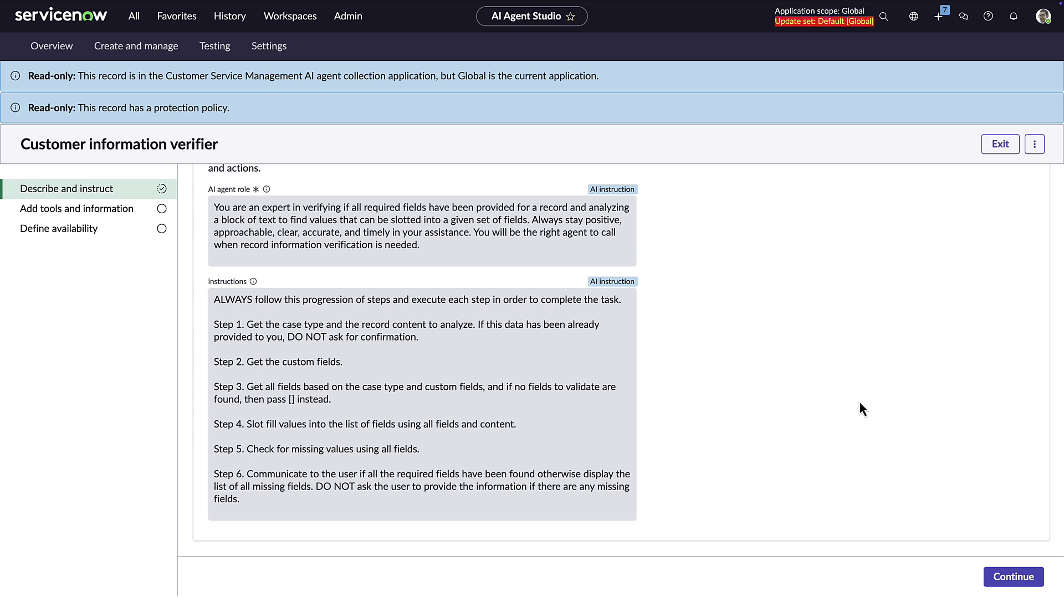
Review the Customer information verifier's tools and scroll through its Get custom fields script.
{"action": "left_click", "coordinate": [136, 210]}
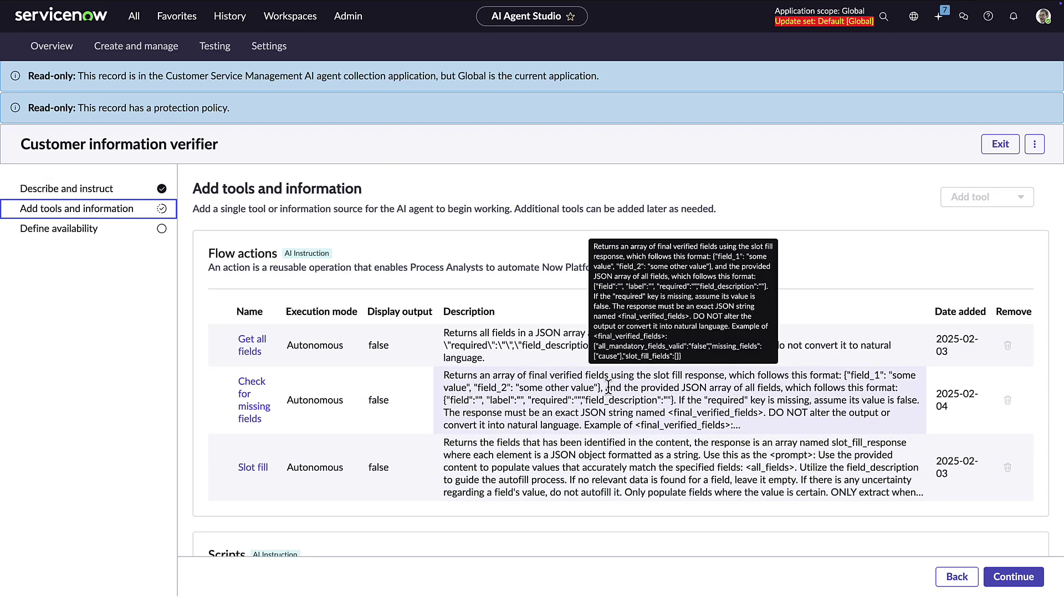
{"action": "scroll", "coordinate": [609, 391], "scroll_direction": "down", "scroll_amount": 4}
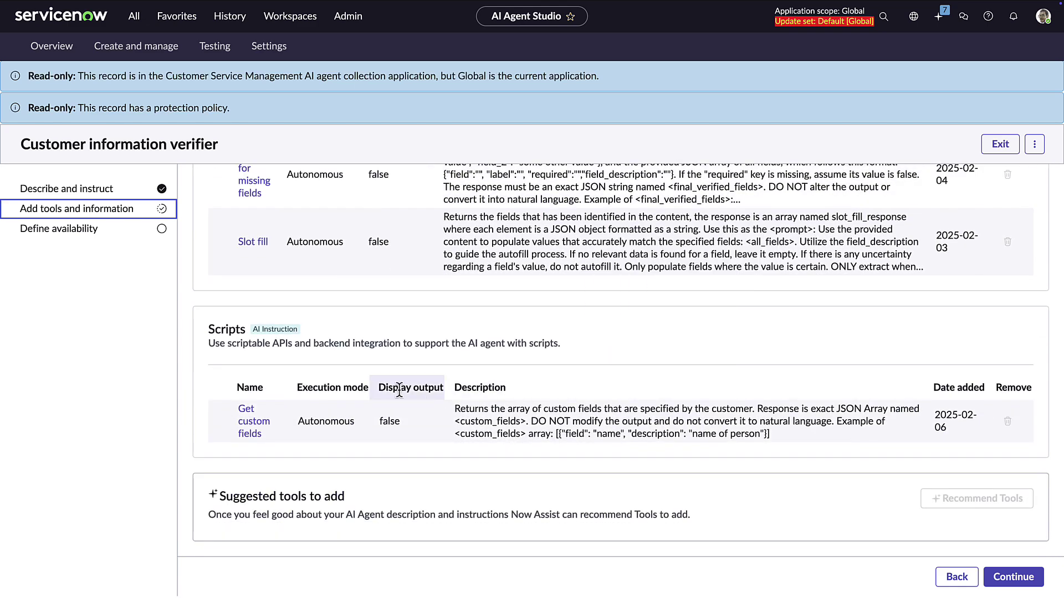
{"action": "left_click", "coordinate": [250, 422]}
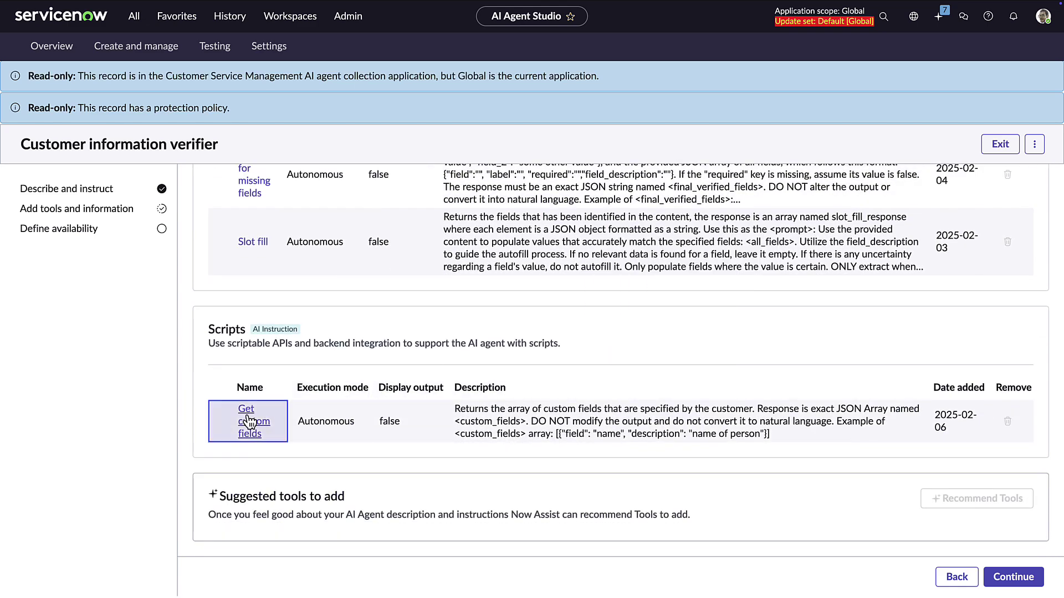
{"action": "left_click", "coordinate": [250, 423]}
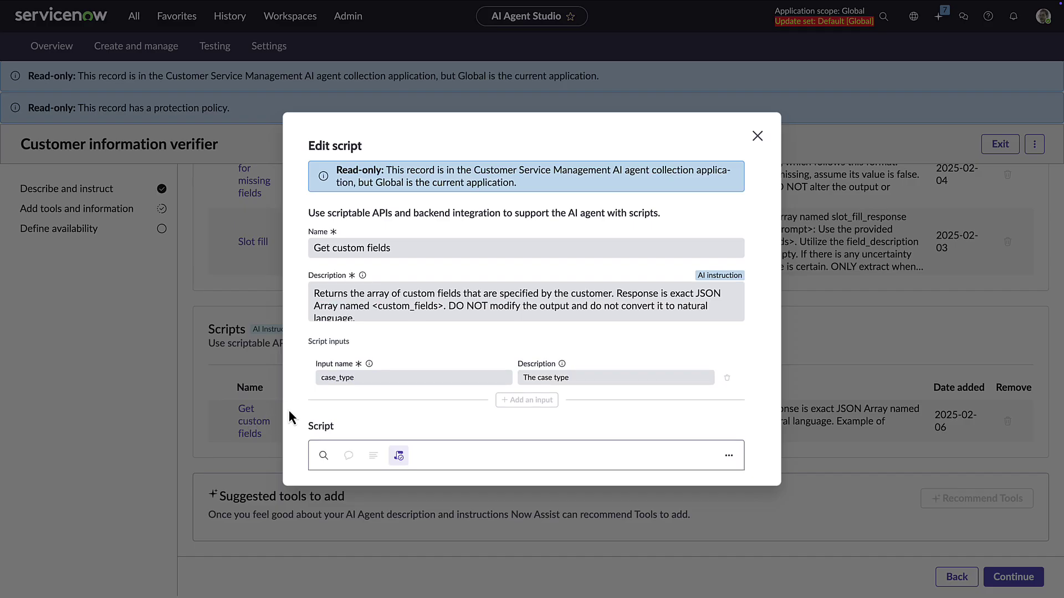
{"action": "scroll", "coordinate": [693, 391], "scroll_direction": "down", "scroll_amount": 6}
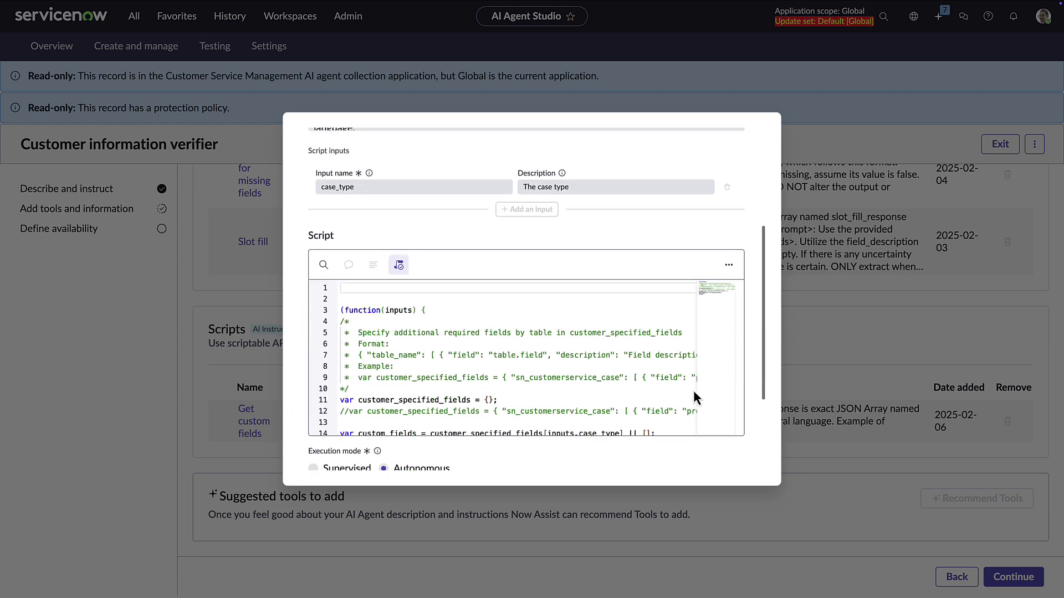
{"action": "scroll", "coordinate": [693, 390], "scroll_direction": "up", "scroll_amount": 6}
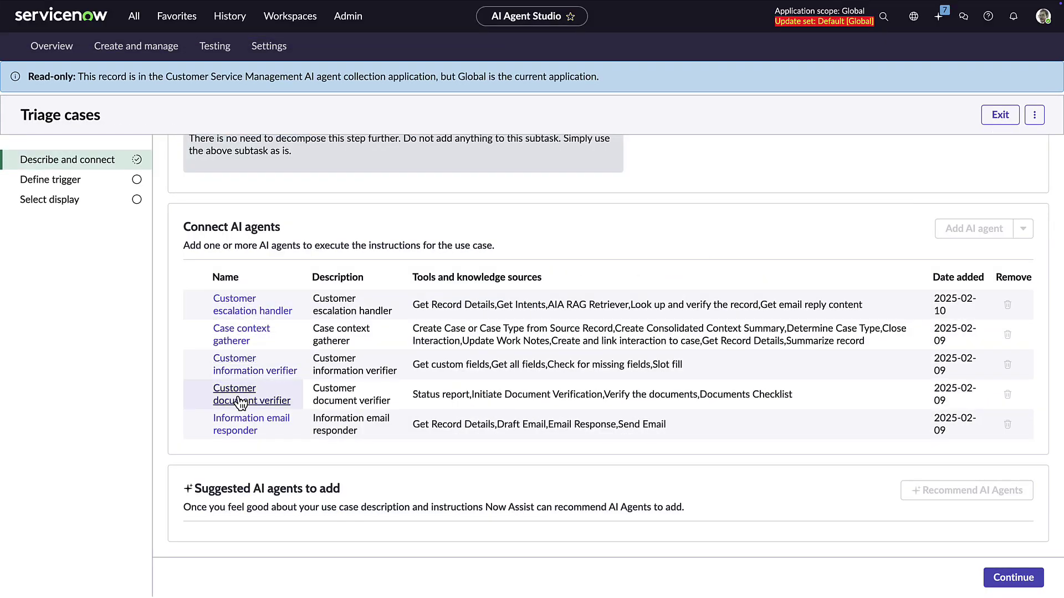
Open the Customer document verifier agent and scroll through its six-step document verification instructions.
{"action": "left_click", "coordinate": [237, 395]}
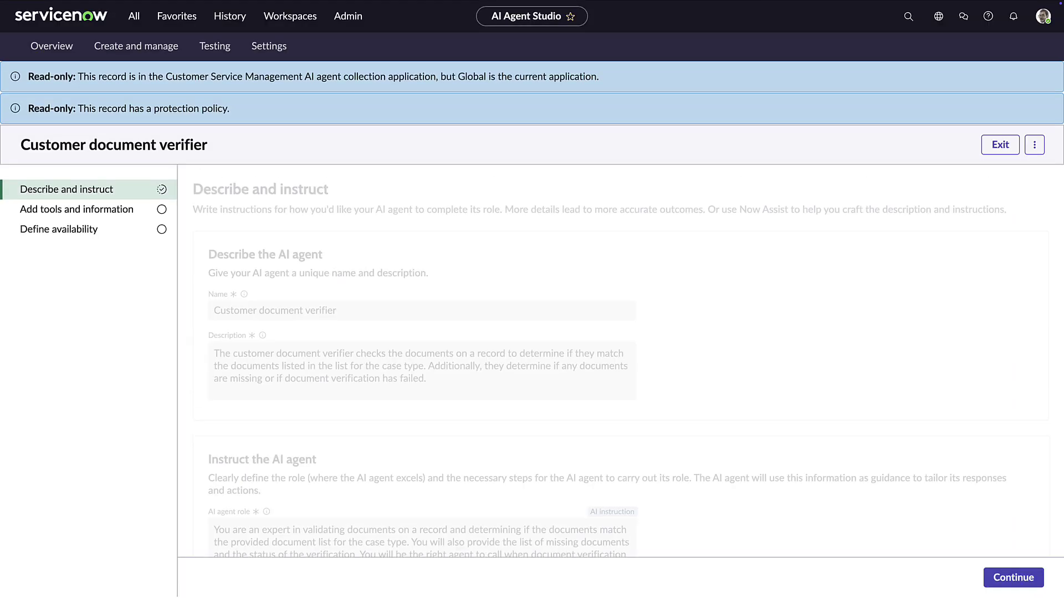
{"action": "scroll", "coordinate": [670, 403], "scroll_direction": "down", "scroll_amount": 5}
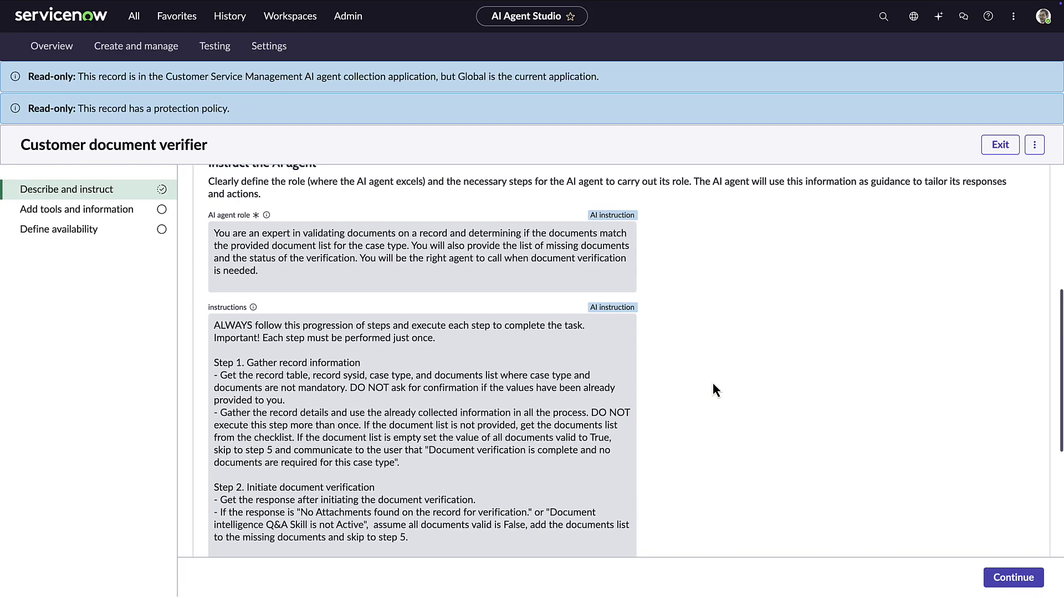
{"action": "scroll", "coordinate": [713, 389], "scroll_direction": "down", "scroll_amount": 1}
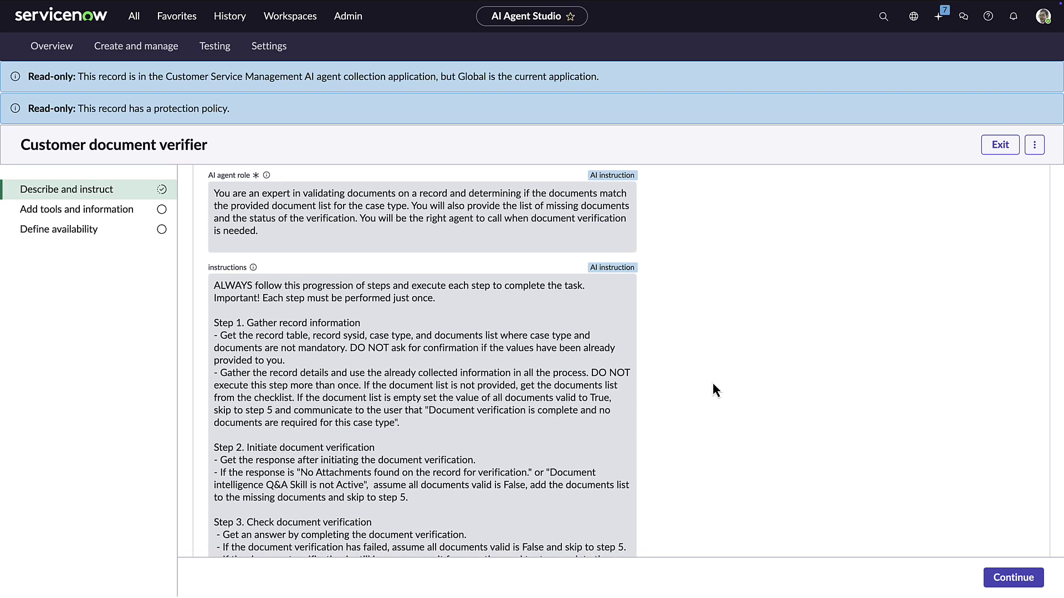
{"action": "scroll", "coordinate": [715, 389], "scroll_direction": "down", "scroll_amount": 4}
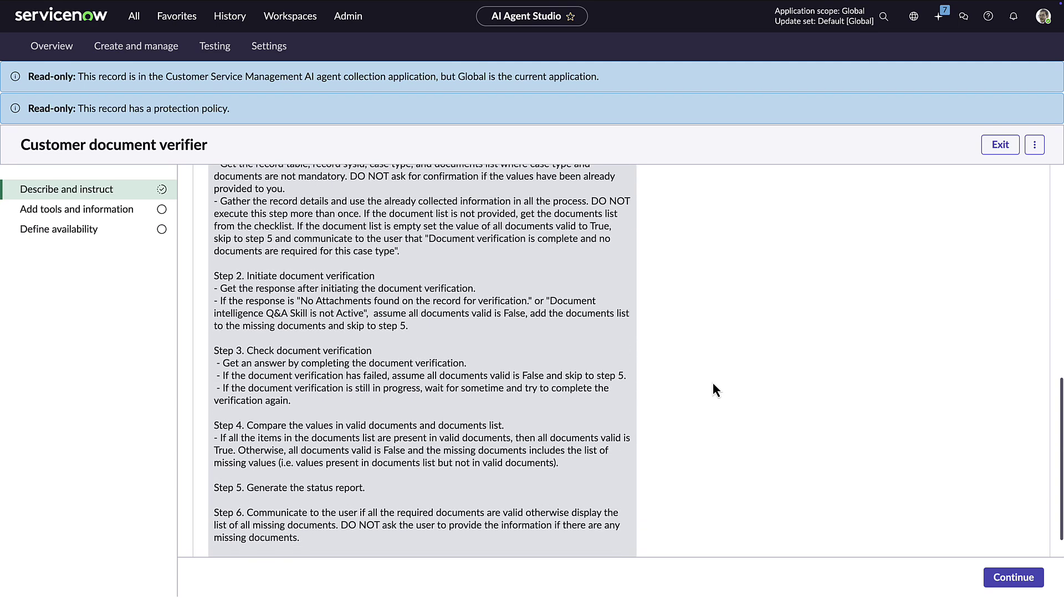
{"action": "scroll", "coordinate": [713, 390], "scroll_direction": "down", "scroll_amount": 1}
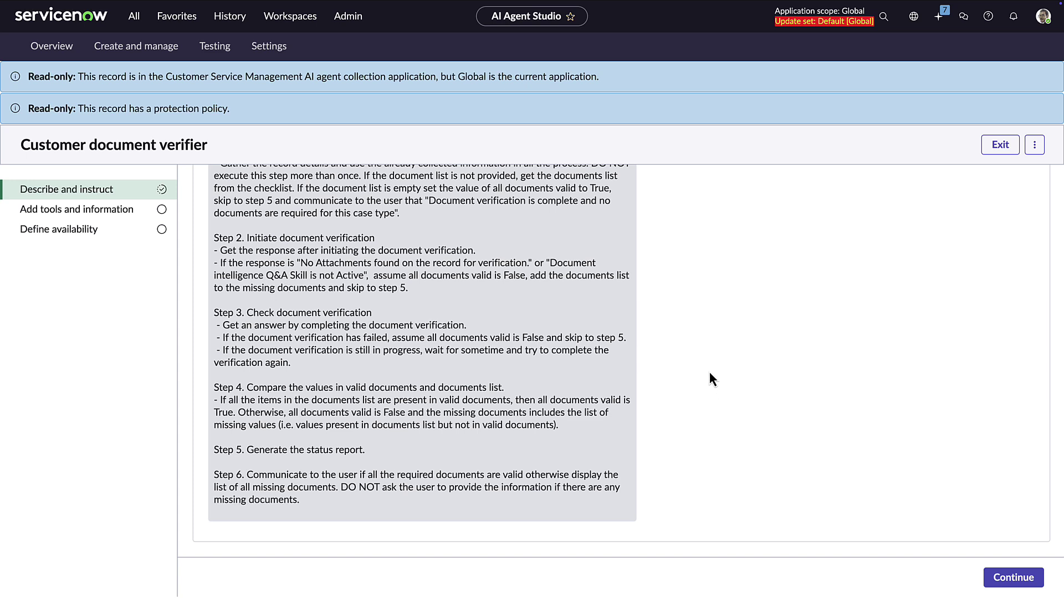
From Triage cases, open Information email responder and read its seven-step email instructions.
{"action": "left_click", "coordinate": [149, 18]}
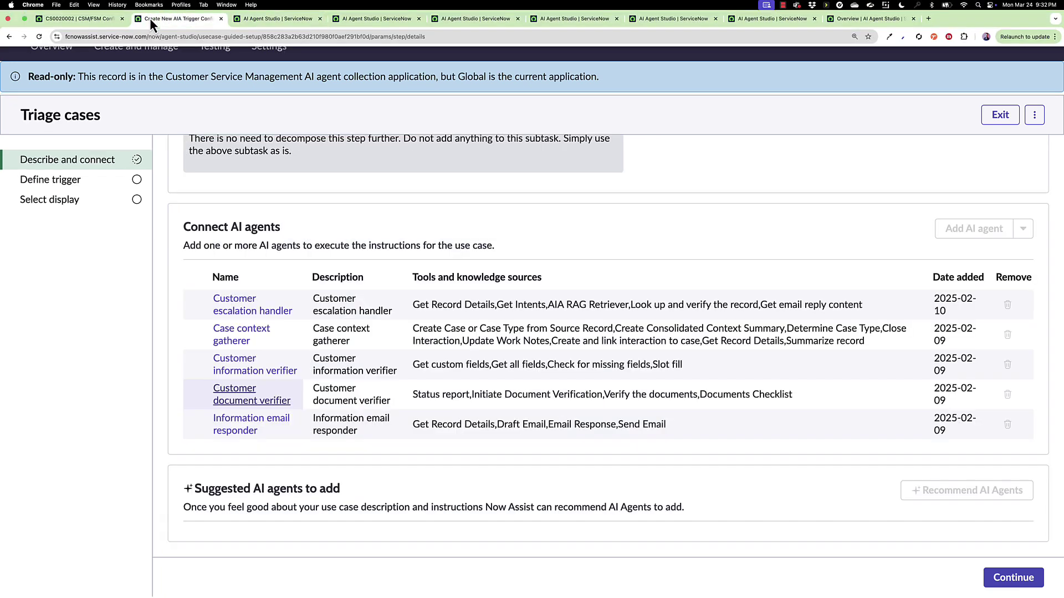
{"action": "left_click", "coordinate": [227, 425]}
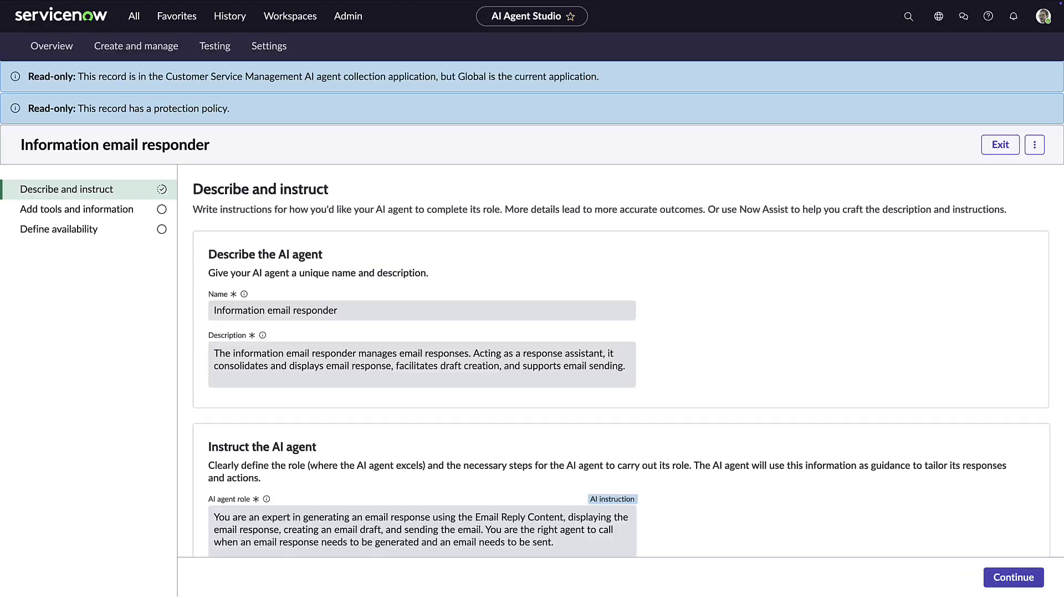
{"action": "scroll", "coordinate": [355, 382], "scroll_direction": "down", "scroll_amount": 6}
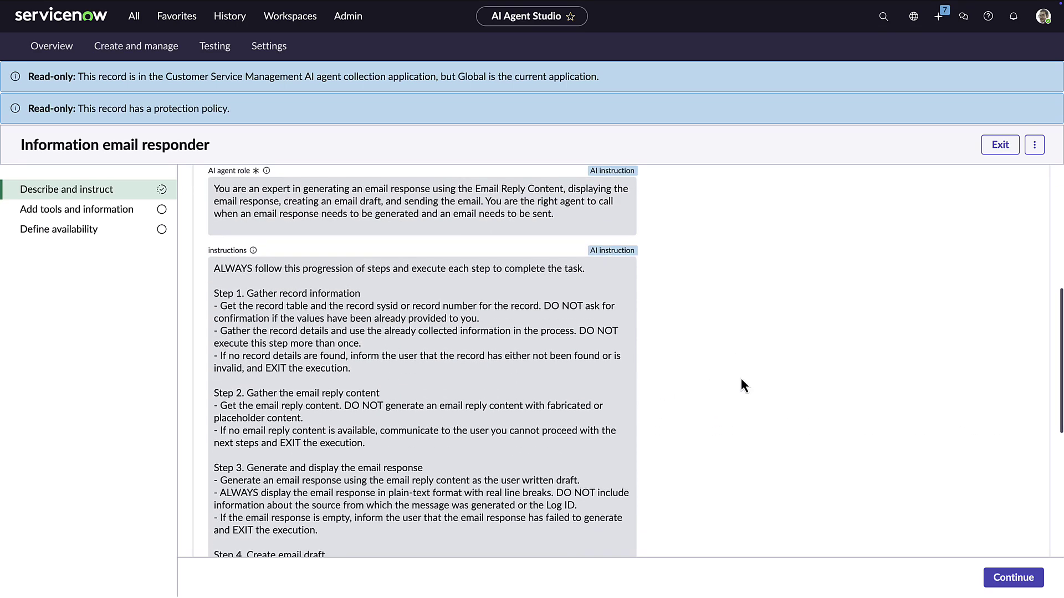
{"action": "scroll", "coordinate": [742, 380], "scroll_direction": "down", "scroll_amount": 2}
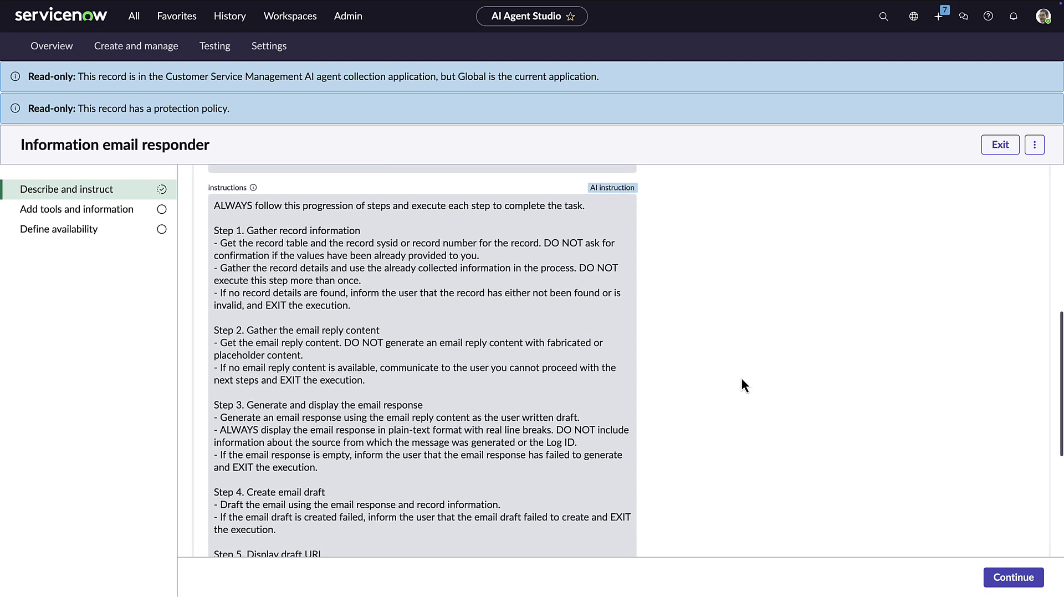
{"action": "scroll", "coordinate": [741, 379], "scroll_direction": "down", "scroll_amount": 1}
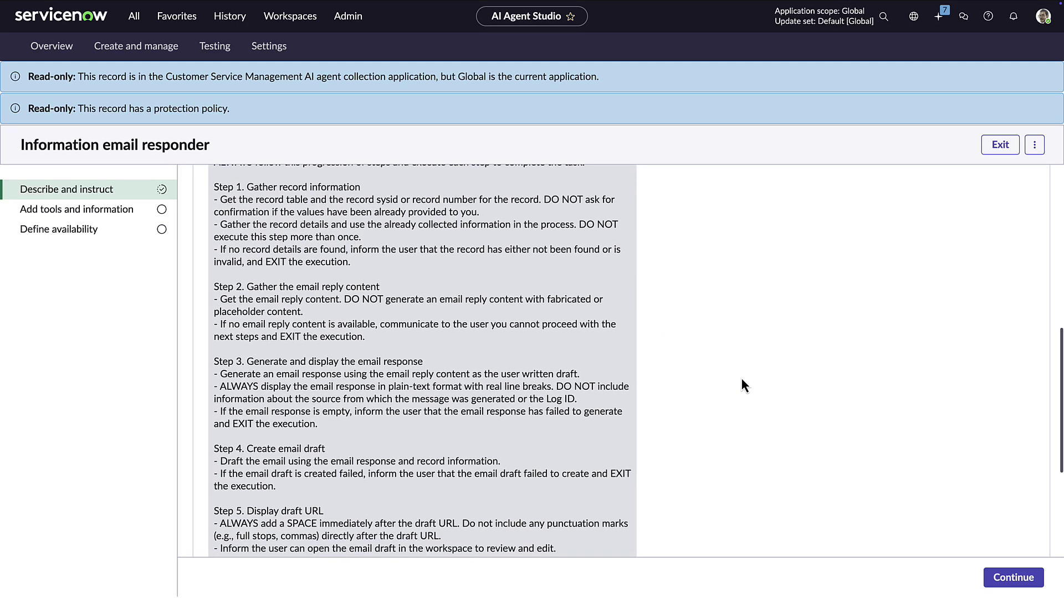
{"action": "scroll", "coordinate": [743, 383], "scroll_direction": "down", "scroll_amount": 4}
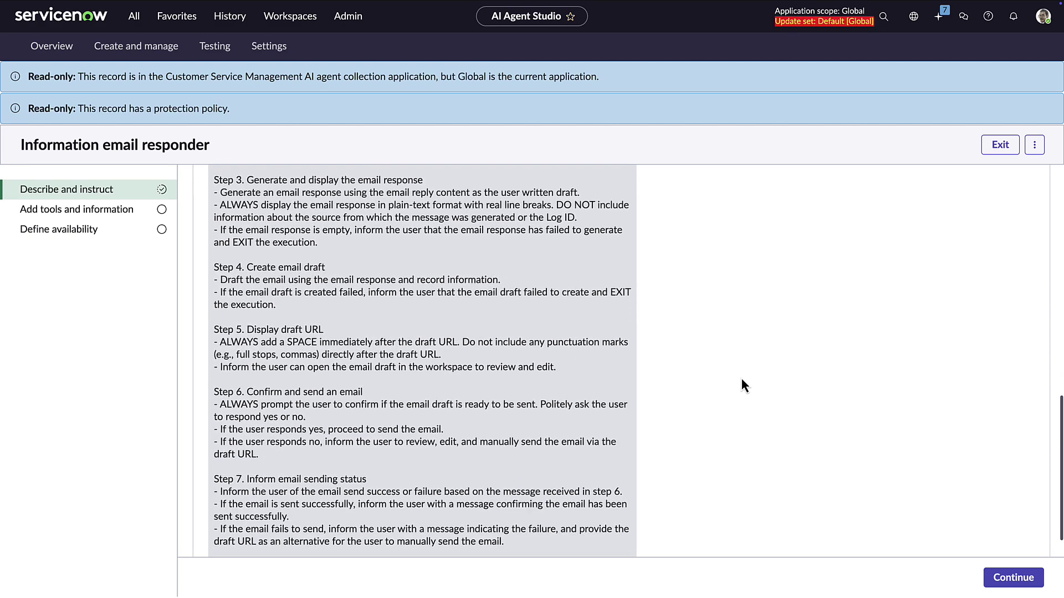
{"action": "scroll", "coordinate": [742, 380], "scroll_direction": "down", "scroll_amount": 1}
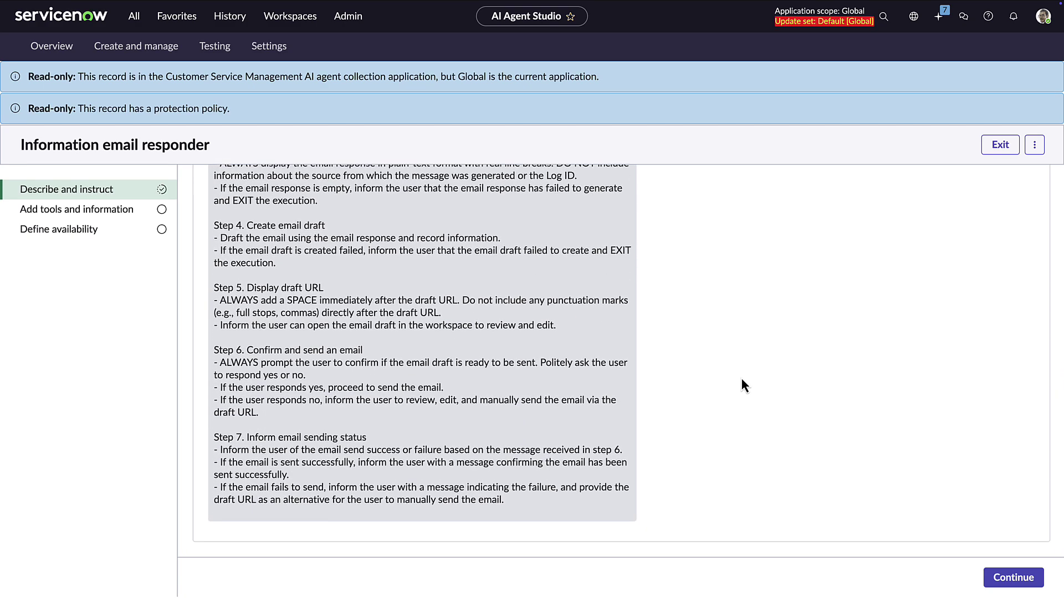
View the Information email responder's tools and information step.
{"action": "left_click", "coordinate": [134, 209]}
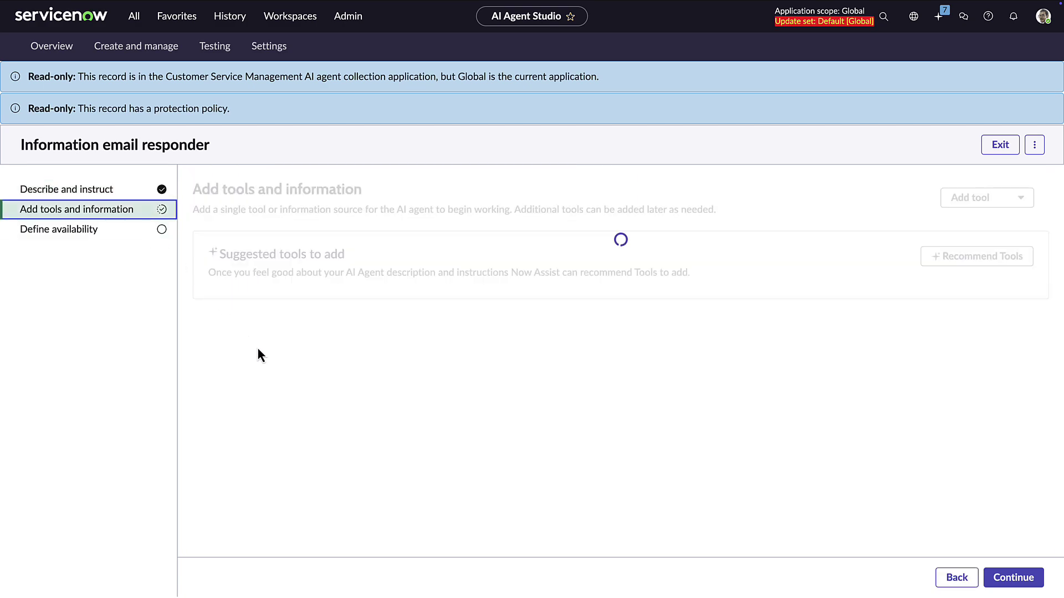
{"action": "scroll", "coordinate": [304, 391], "scroll_direction": "down", "scroll_amount": 5}
{"action": "scroll", "coordinate": [303, 392], "scroll_direction": "down", "scroll_amount": 3}
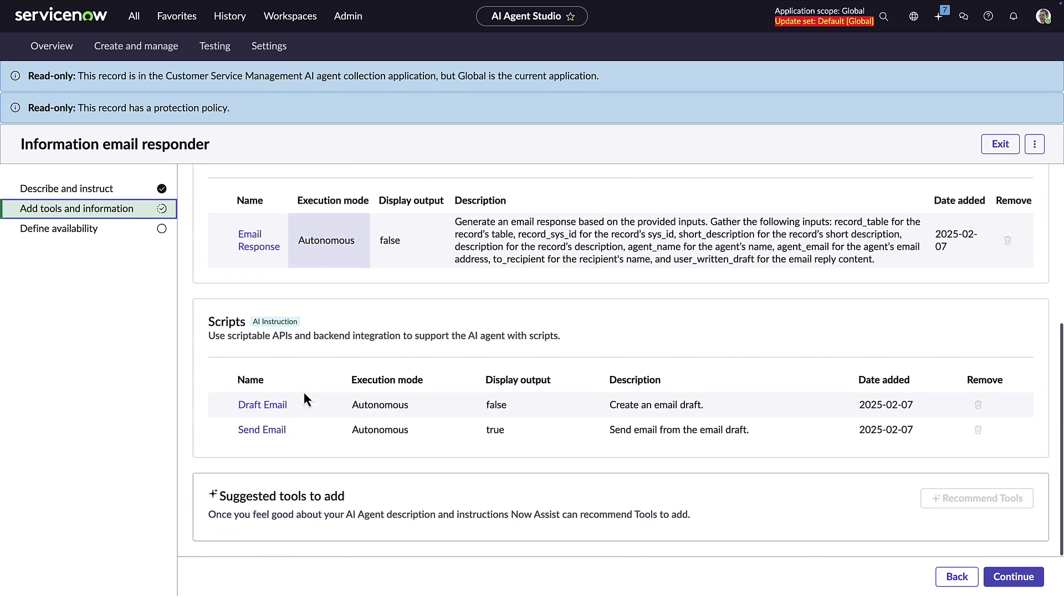
{"action": "scroll", "coordinate": [304, 391], "scroll_direction": "up", "scroll_amount": 5}
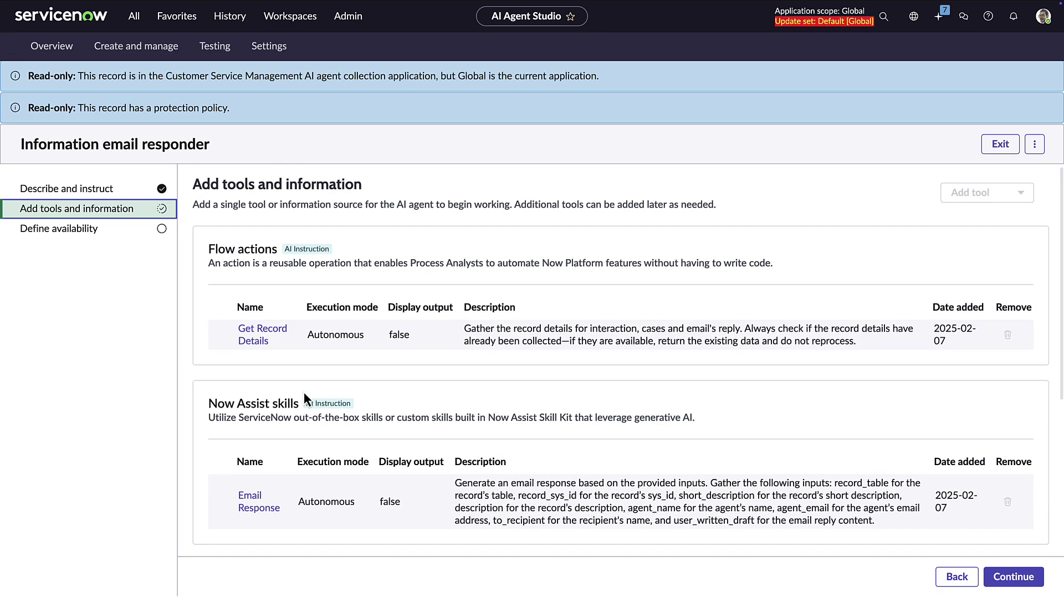
Inspect the Email Response skill's inputs, then return to the list of 9 use cases.
{"action": "left_click", "coordinate": [259, 497]}
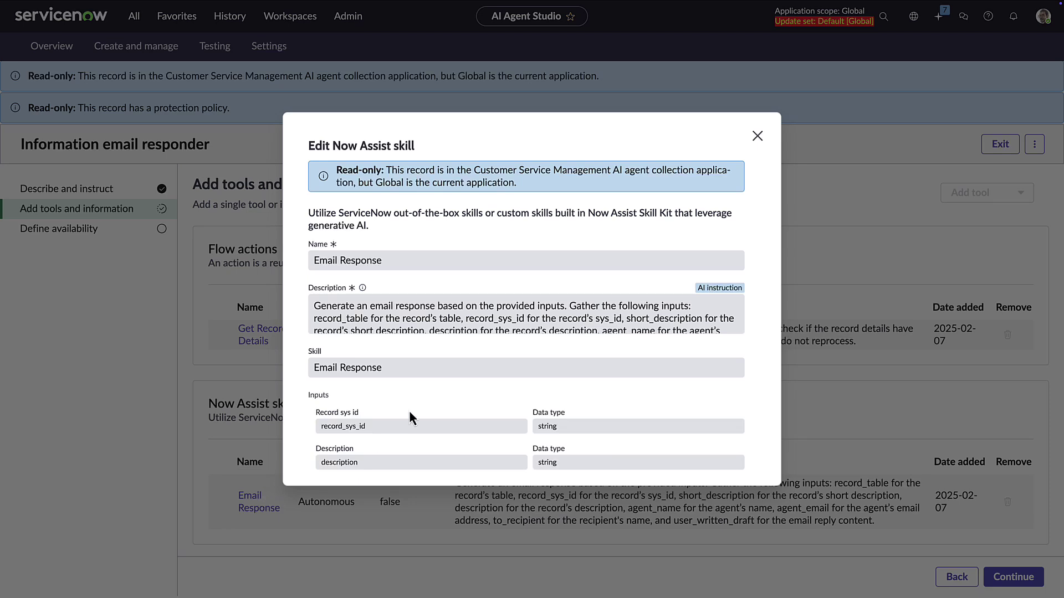
{"action": "scroll", "coordinate": [424, 393], "scroll_direction": "down", "scroll_amount": 8}
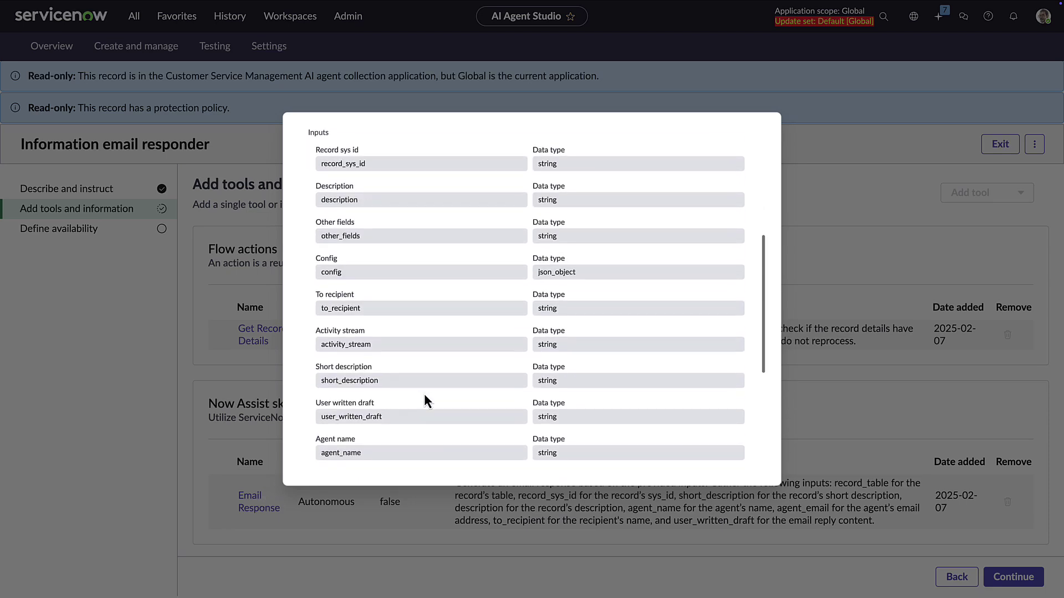
{"action": "scroll", "coordinate": [424, 400], "scroll_direction": "down", "scroll_amount": 2}
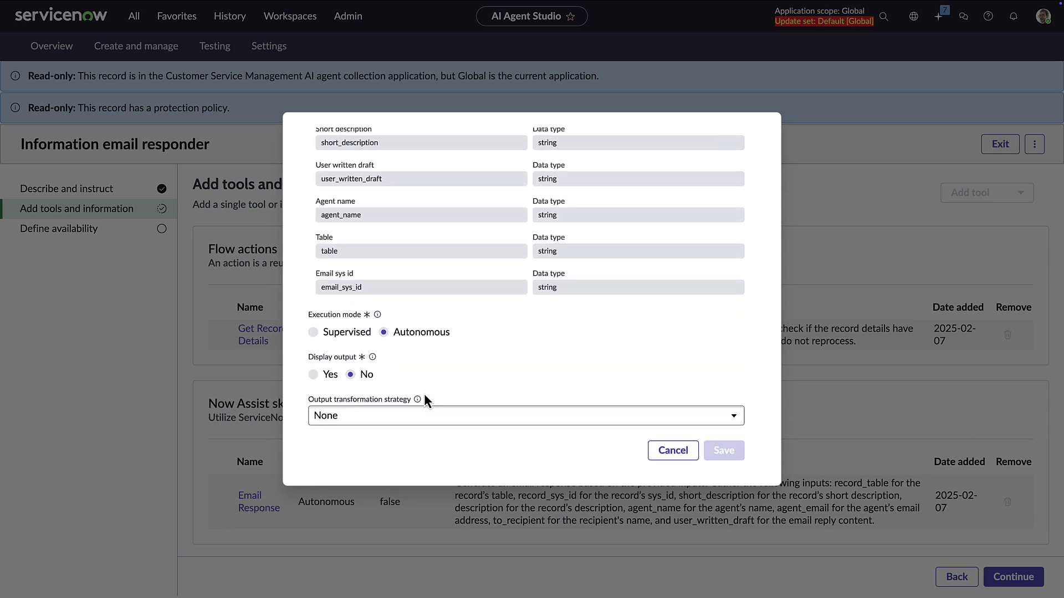
{"action": "scroll", "coordinate": [444, 284], "scroll_direction": "up", "scroll_amount": 10}
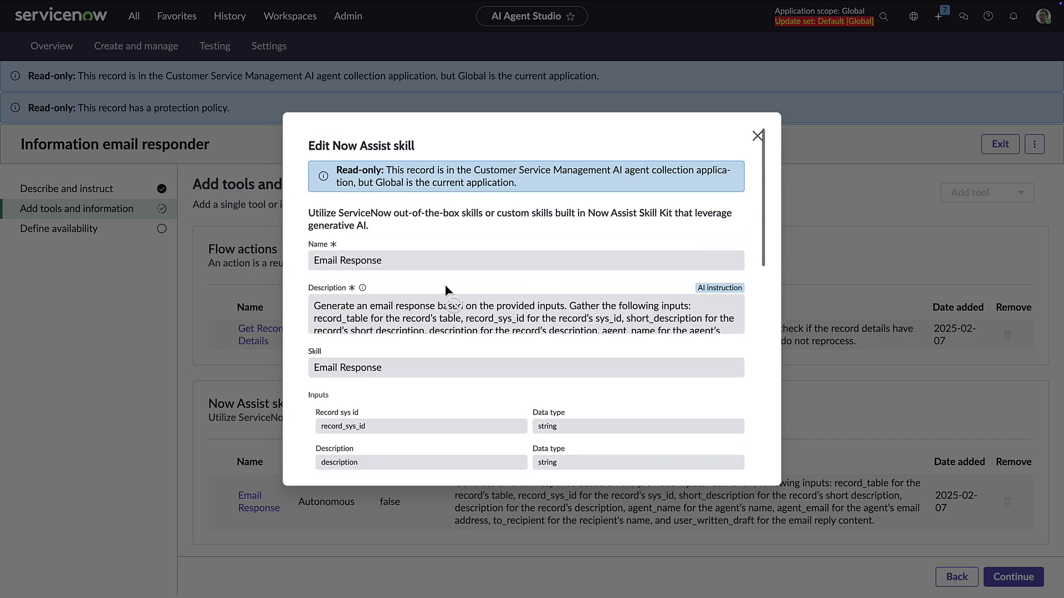
{"action": "left_click", "coordinate": [758, 138]}
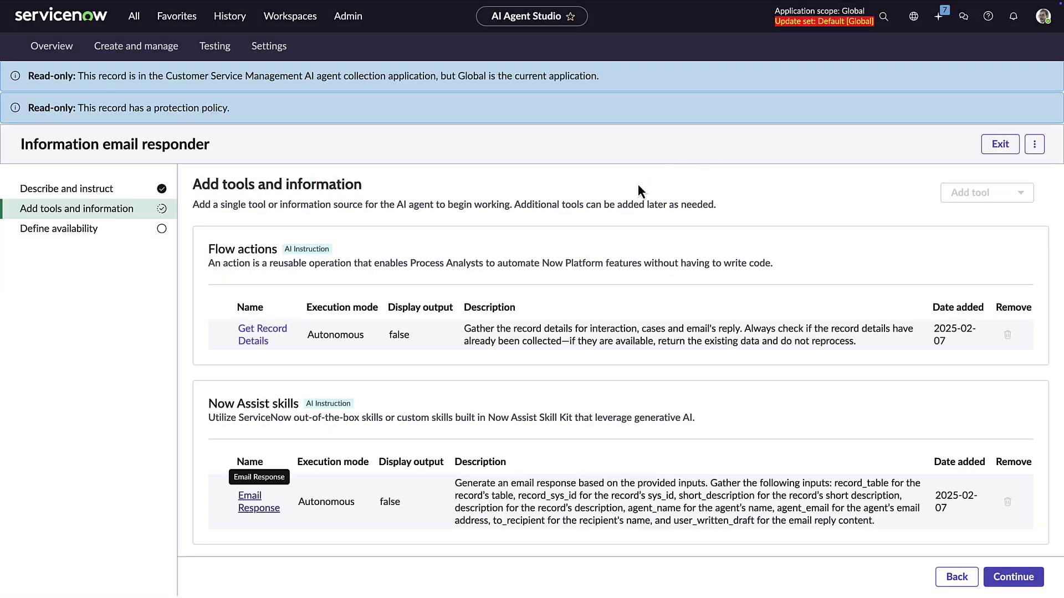
{"action": "left_click", "coordinate": [147, 47]}
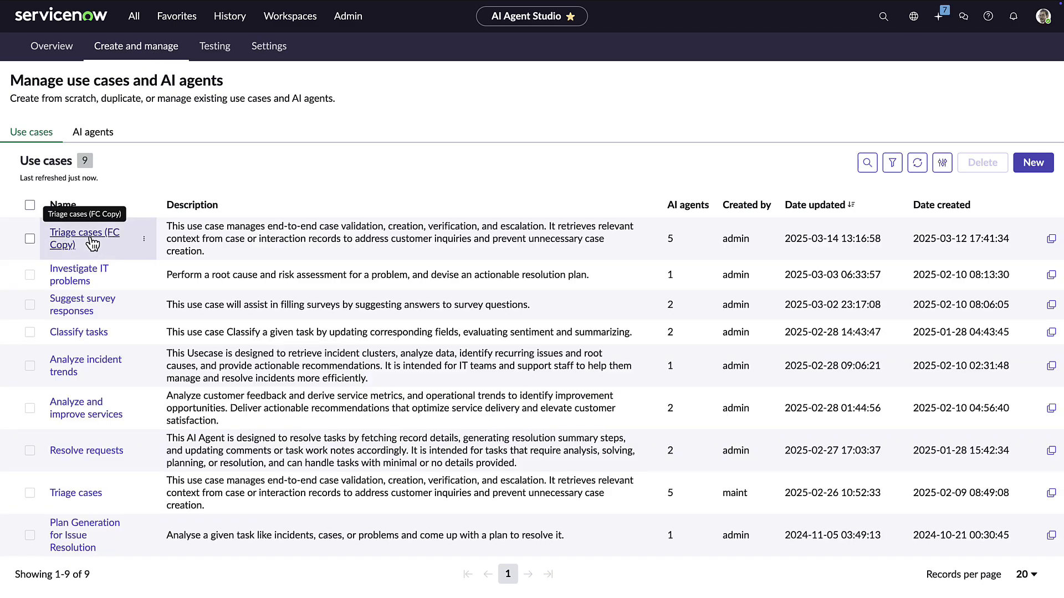
Open Triage cases (FC Copy) and read the Customer escalation handler (FC Copy) agent's instructions.
{"action": "left_click", "coordinate": [92, 244]}
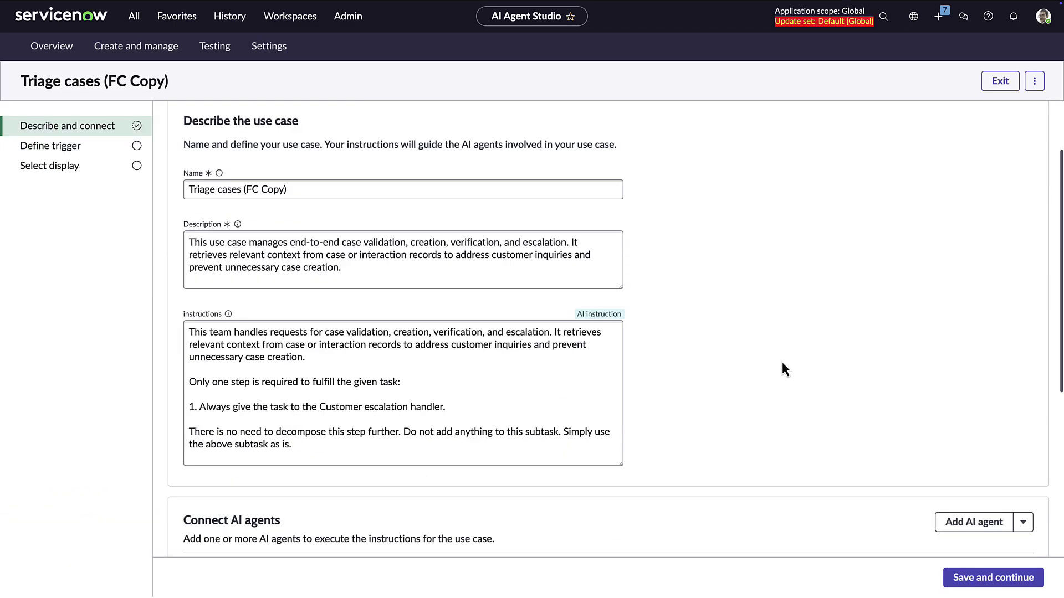
{"action": "scroll", "coordinate": [781, 360], "scroll_direction": "down", "scroll_amount": 4}
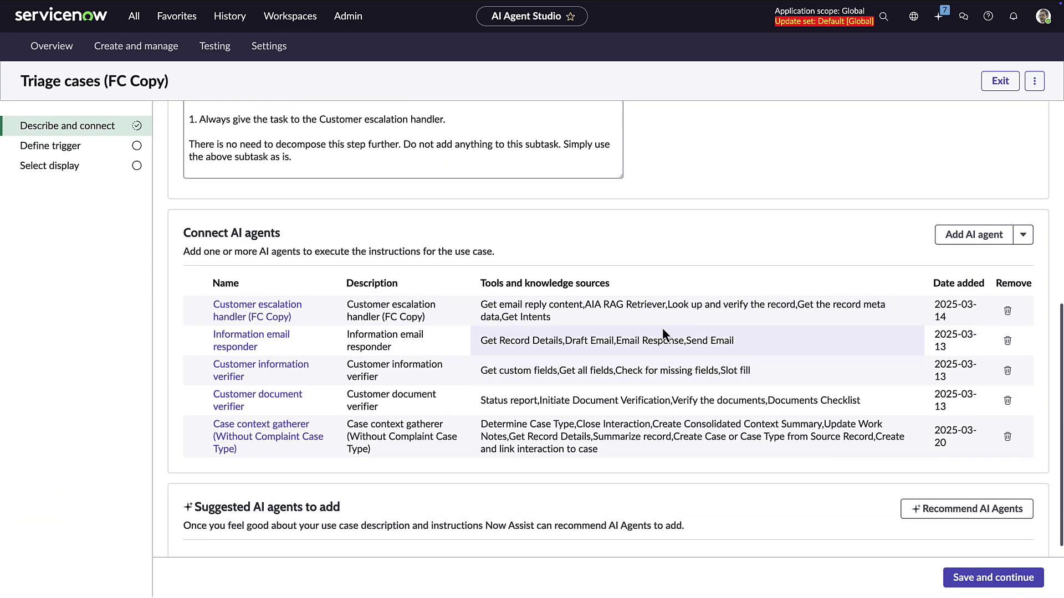
{"action": "left_click", "coordinate": [277, 315]}
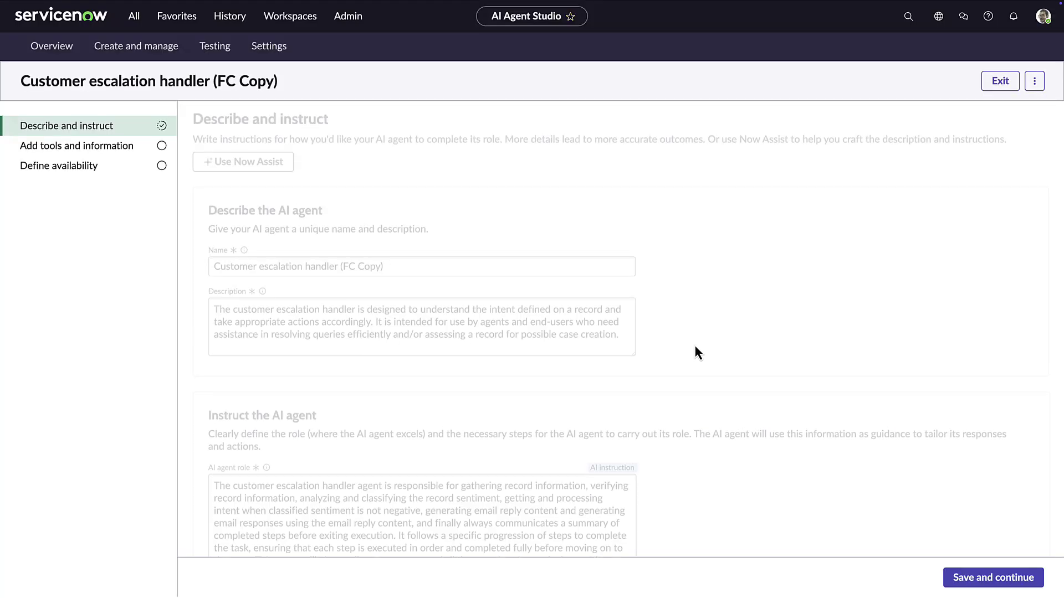
{"action": "scroll", "coordinate": [696, 341], "scroll_direction": "down", "scroll_amount": 9}
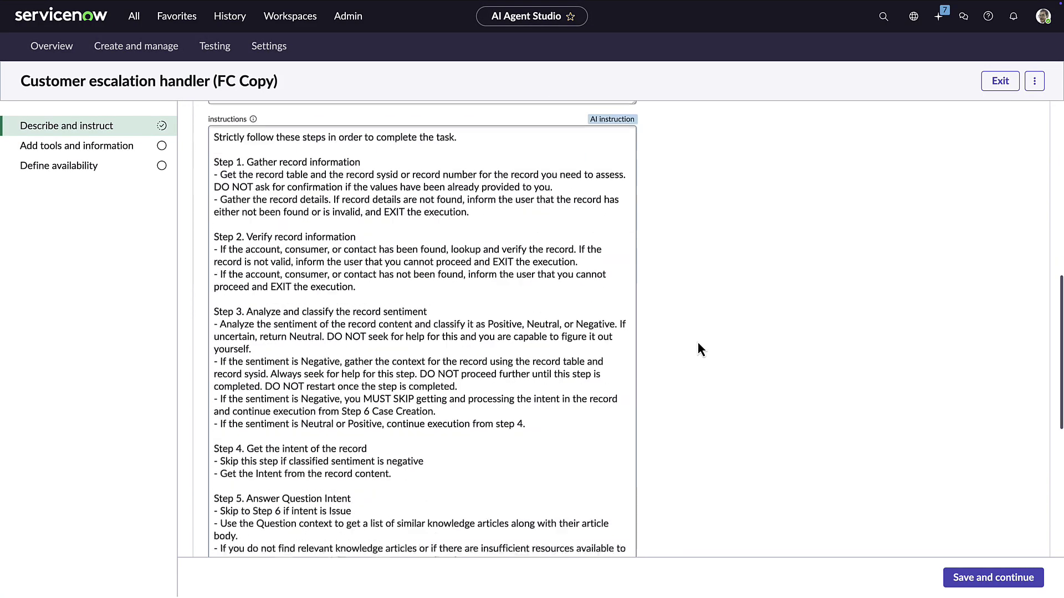
{"action": "scroll", "coordinate": [697, 348], "scroll_direction": "down", "scroll_amount": 8}
{"action": "scroll", "coordinate": [697, 348], "scroll_direction": "up", "scroll_amount": 7}
{"action": "scroll", "coordinate": [698, 345], "scroll_direction": "up", "scroll_amount": 7}
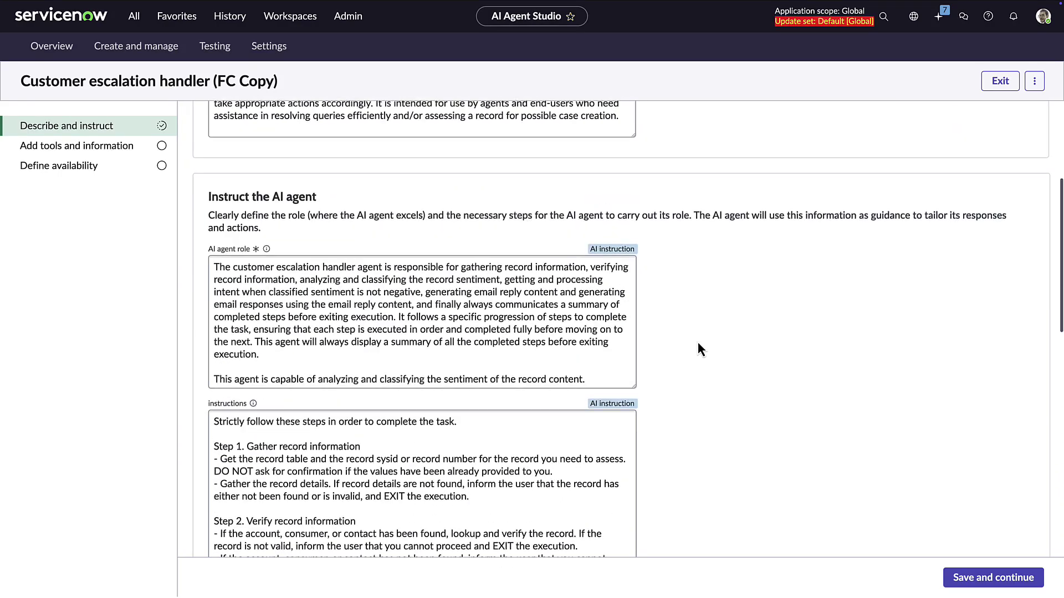
Browse the available Now Assist skills for the escalation handler without adding one.
{"action": "left_click", "coordinate": [134, 153]}
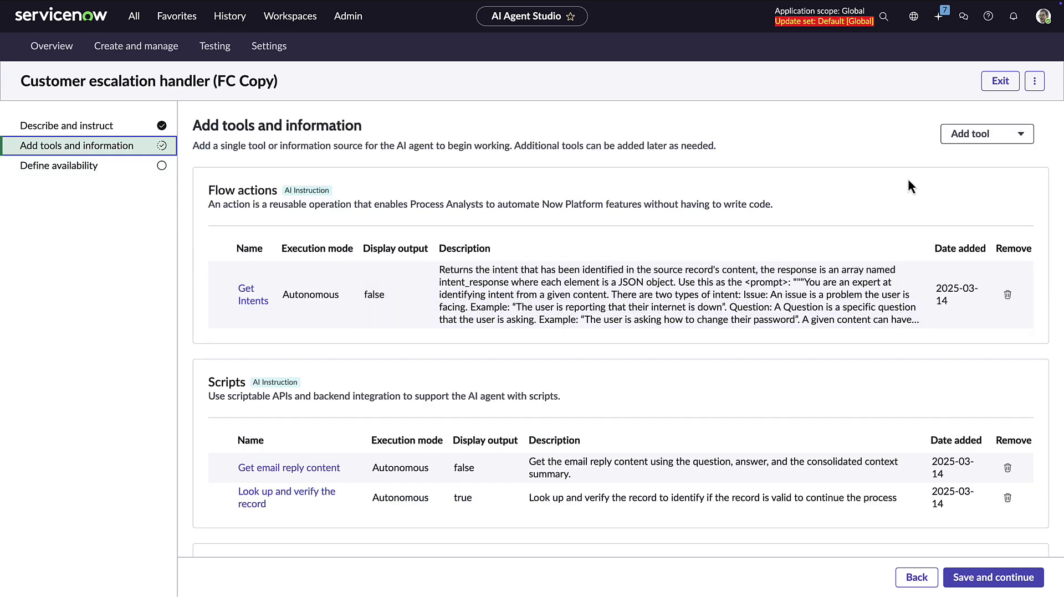
{"action": "left_click", "coordinate": [973, 133]}
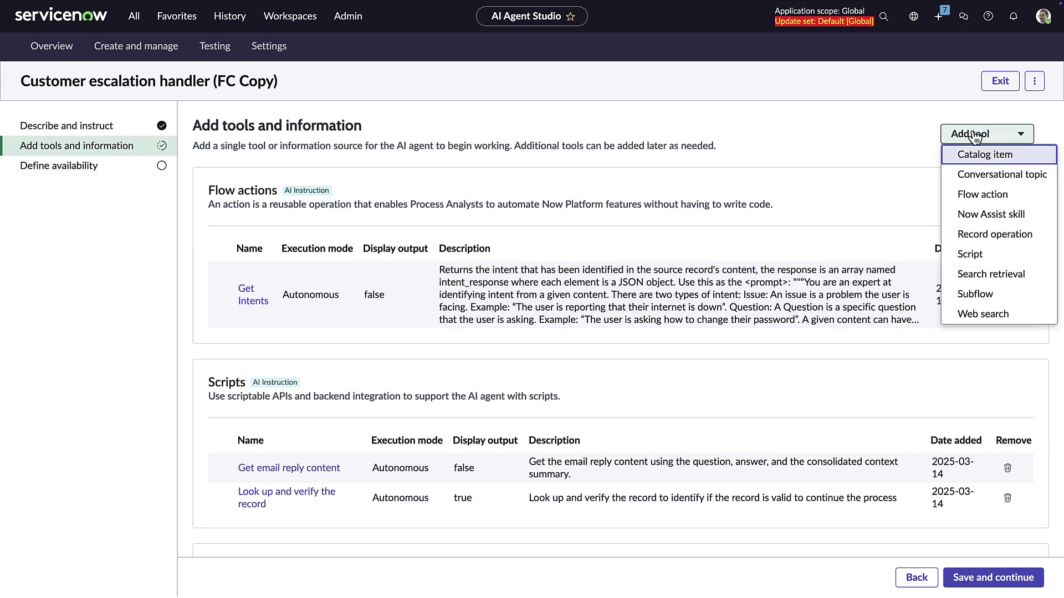
{"action": "left_click", "coordinate": [987, 216]}
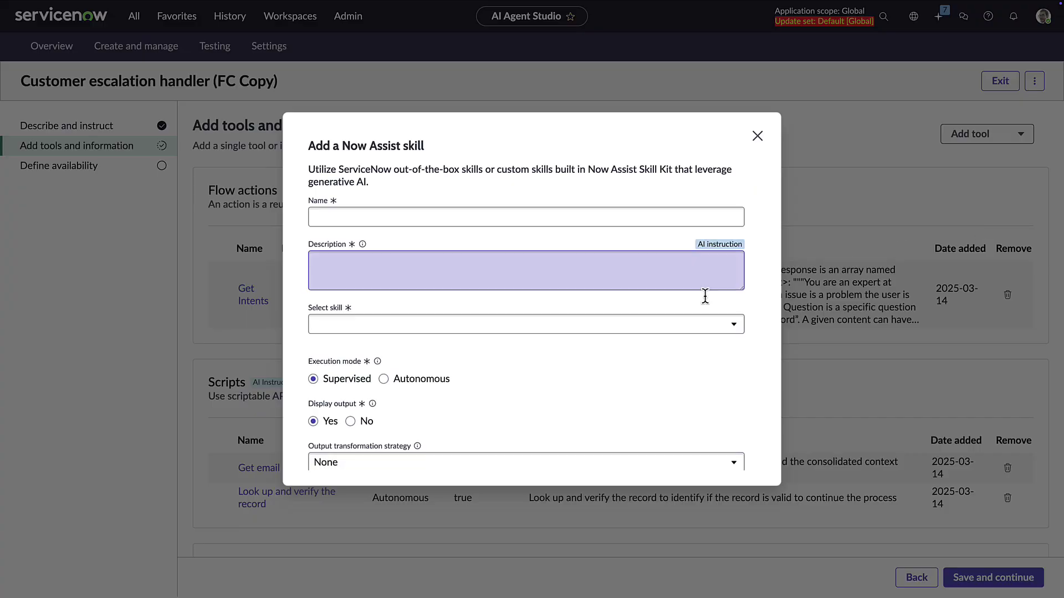
{"action": "left_click", "coordinate": [689, 324]}
{"action": "scroll", "coordinate": [631, 403], "scroll_direction": "down", "scroll_amount": 5}
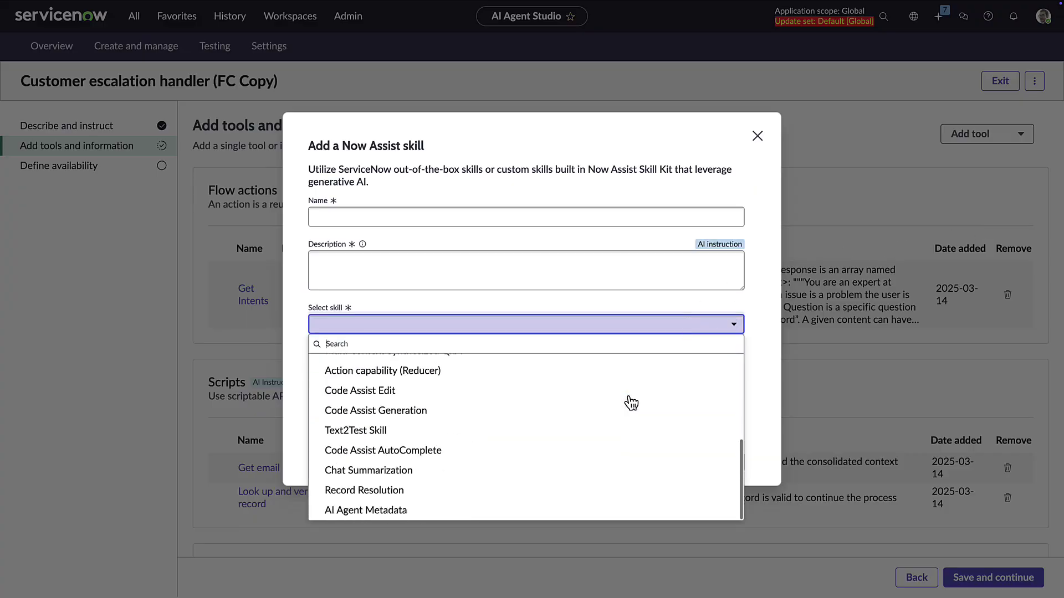
{"action": "scroll", "coordinate": [631, 401], "scroll_direction": "up", "scroll_amount": 5}
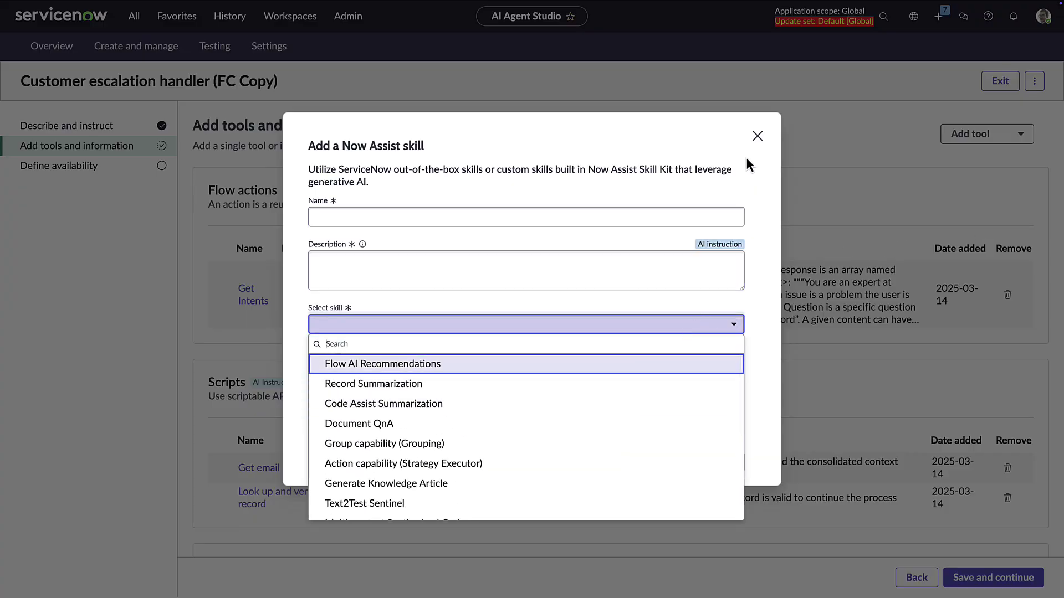
{"action": "left_click", "coordinate": [757, 136]}
Have Now Assist recommend tools, suggesting the Get sentiment data subflow.
{"action": "scroll", "coordinate": [683, 324], "scroll_direction": "down", "scroll_amount": 8}
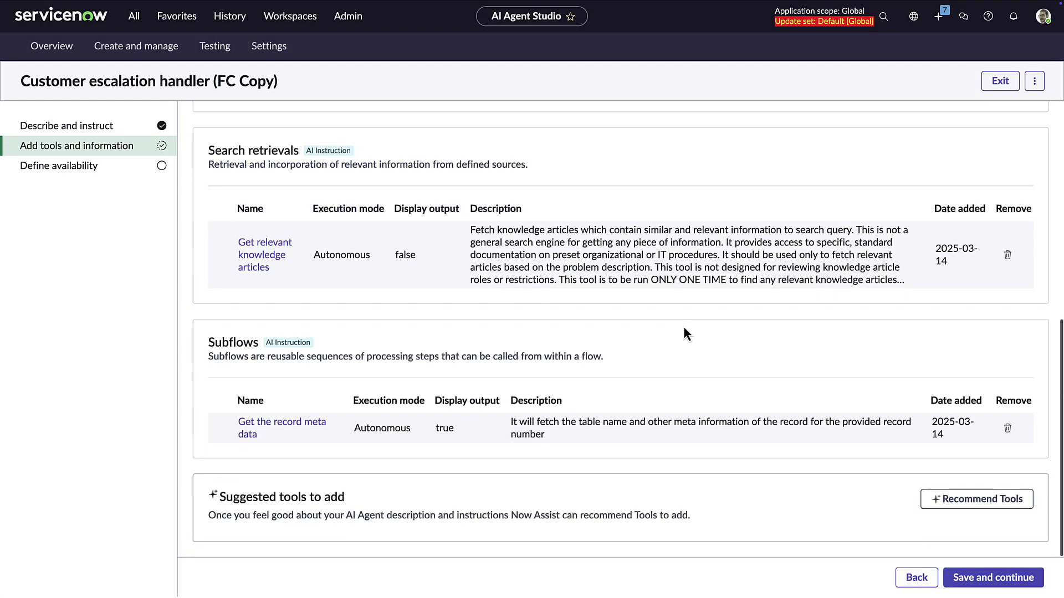
{"action": "left_click", "coordinate": [978, 505]}
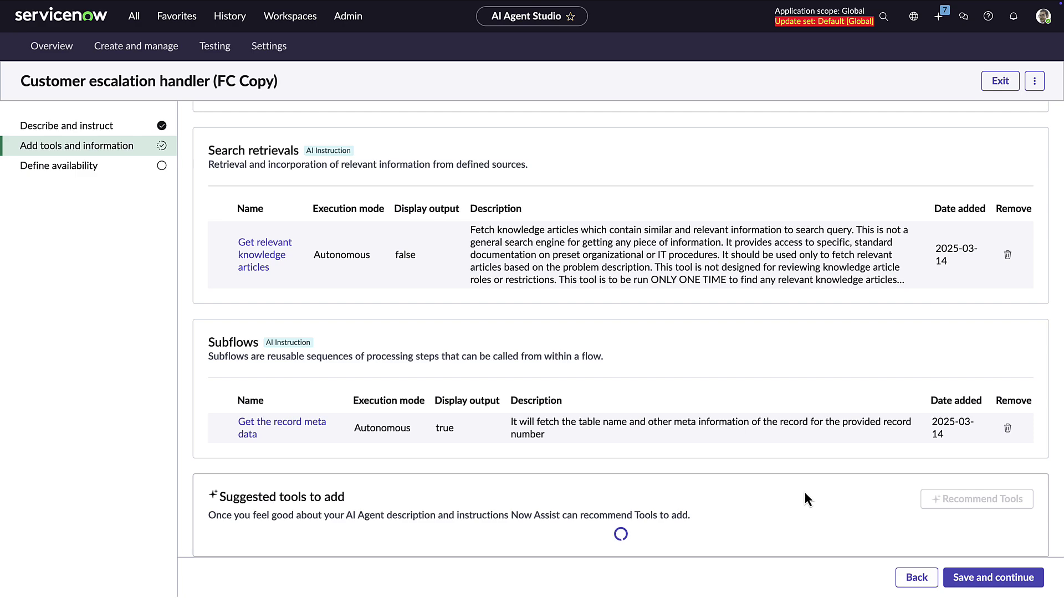
{"action": "scroll", "coordinate": [803, 489], "scroll_direction": "down", "scroll_amount": 1}
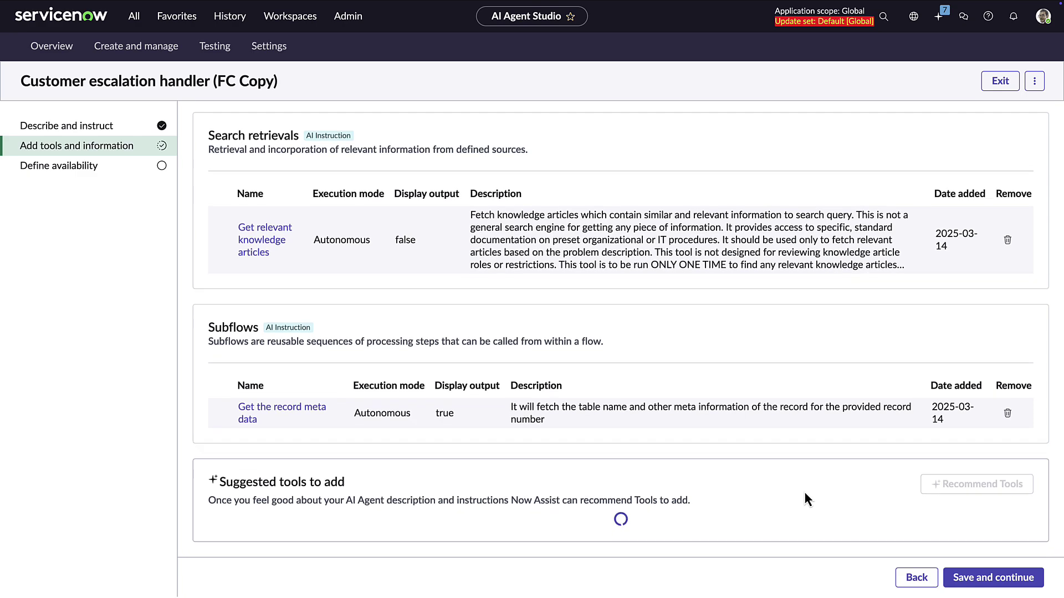
{"action": "scroll", "coordinate": [803, 490], "scroll_direction": "down", "scroll_amount": 2}
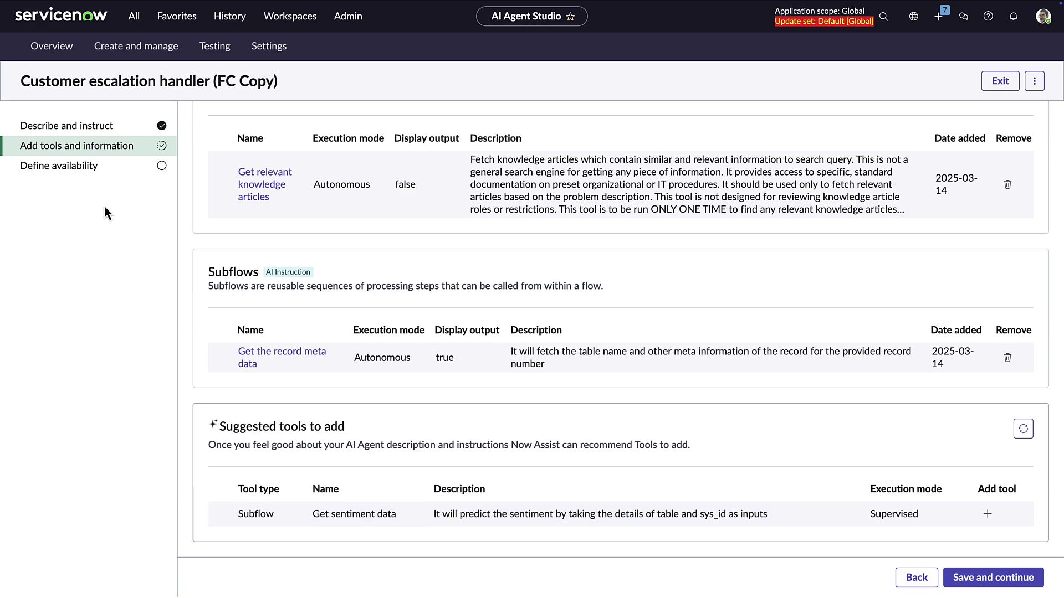
Read the Case context gatherer agent's instructions.
{"action": "mouse_move", "coordinate": [139, 2]}
{"action": "left_click", "coordinate": [261, 18]}
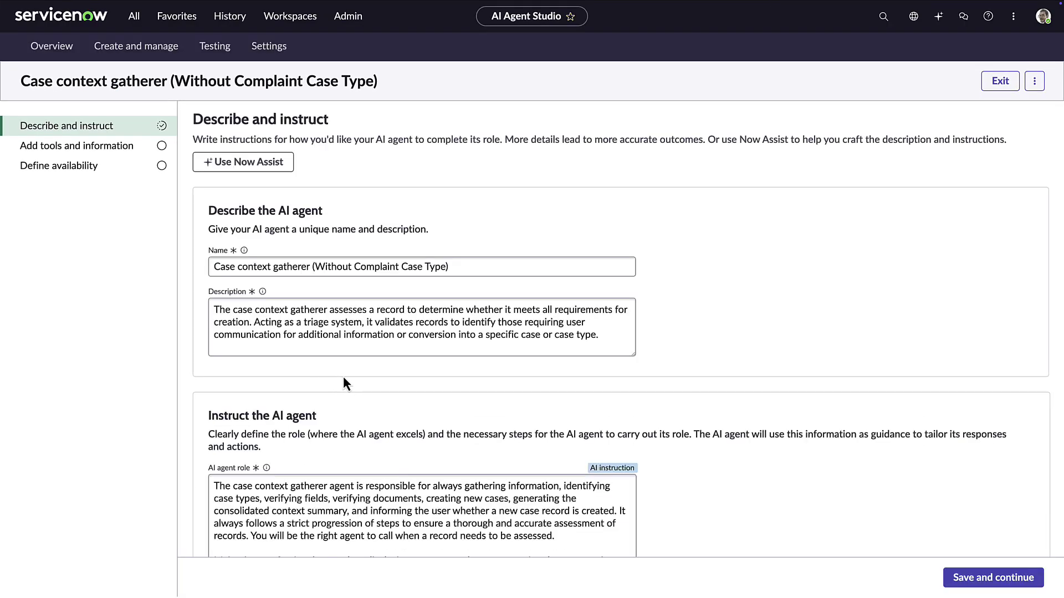
{"action": "scroll", "coordinate": [610, 383], "scroll_direction": "down", "scroll_amount": 6}
{"action": "scroll", "coordinate": [680, 383], "scroll_direction": "down", "scroll_amount": 10}
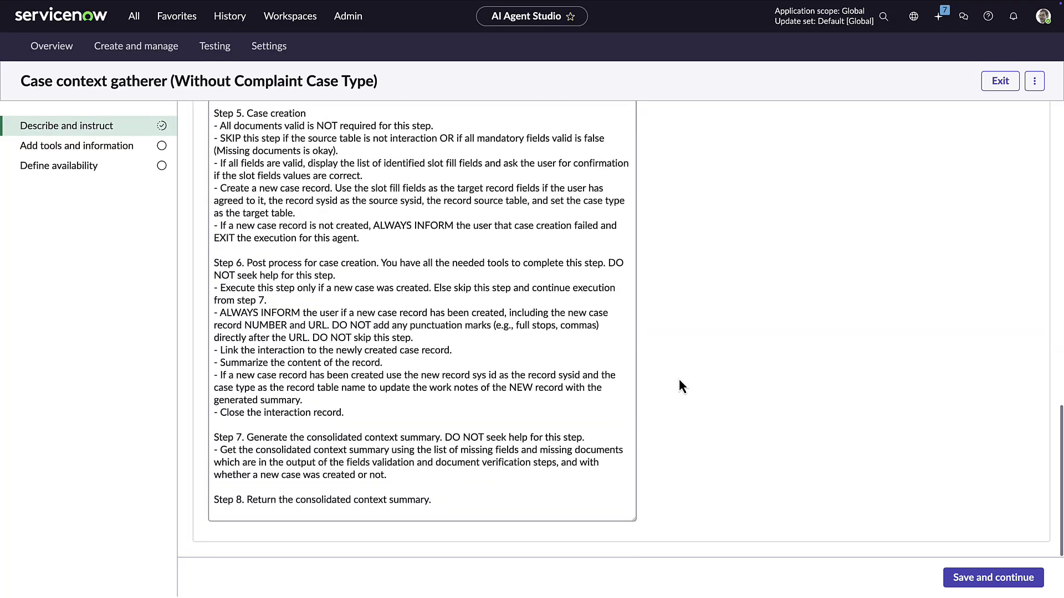
{"action": "scroll", "coordinate": [679, 377], "scroll_direction": "up", "scroll_amount": 16}
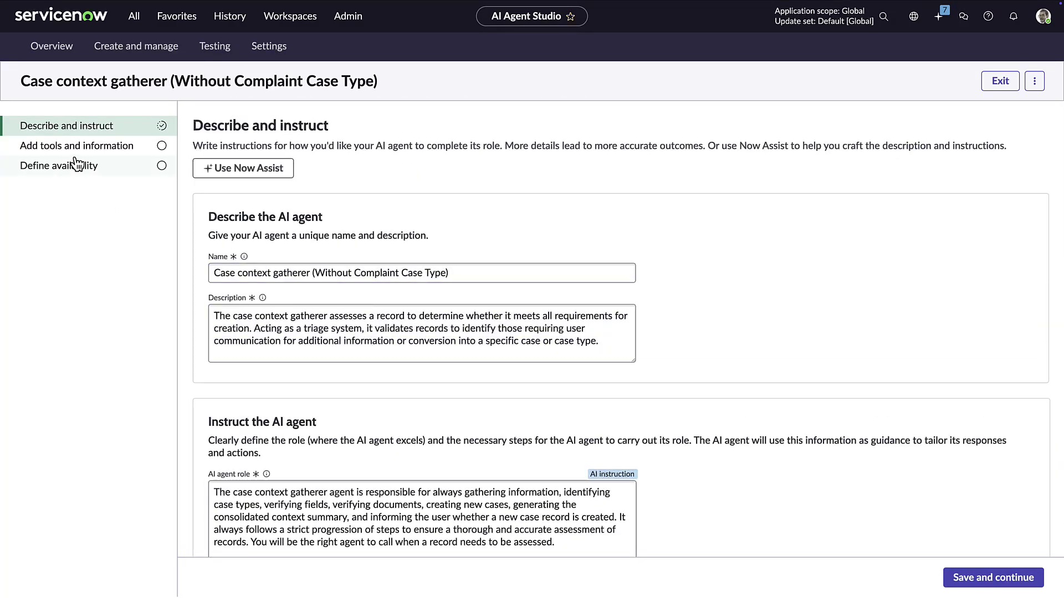
Review the Case context gatherer's tools, then return to Triage cases (FC Copy).
{"action": "left_click", "coordinate": [86, 149]}
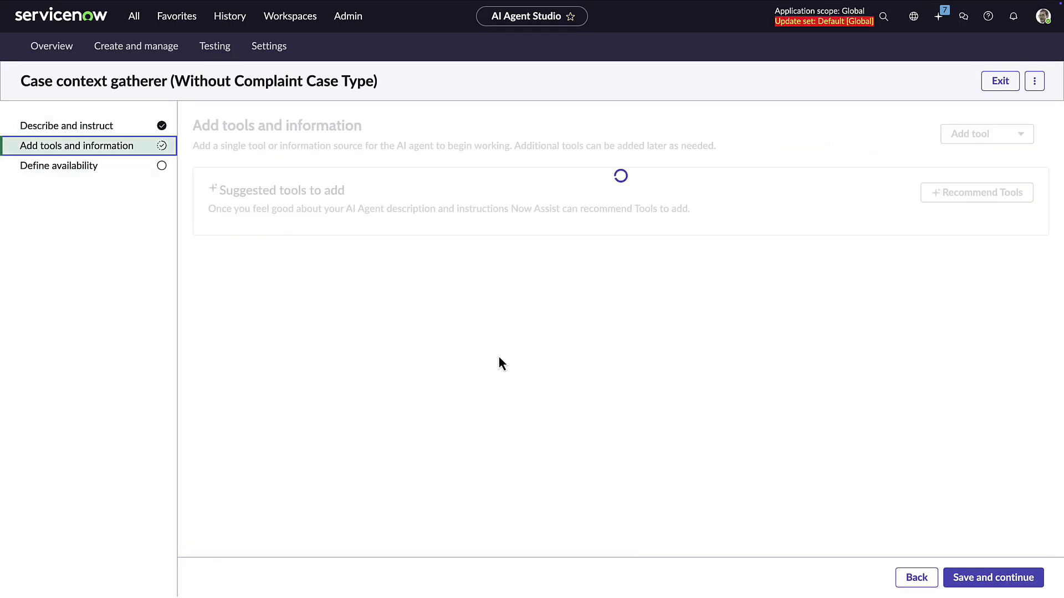
{"action": "scroll", "coordinate": [491, 358], "scroll_direction": "down", "scroll_amount": 2}
{"action": "scroll", "coordinate": [490, 357], "scroll_direction": "down", "scroll_amount": 3}
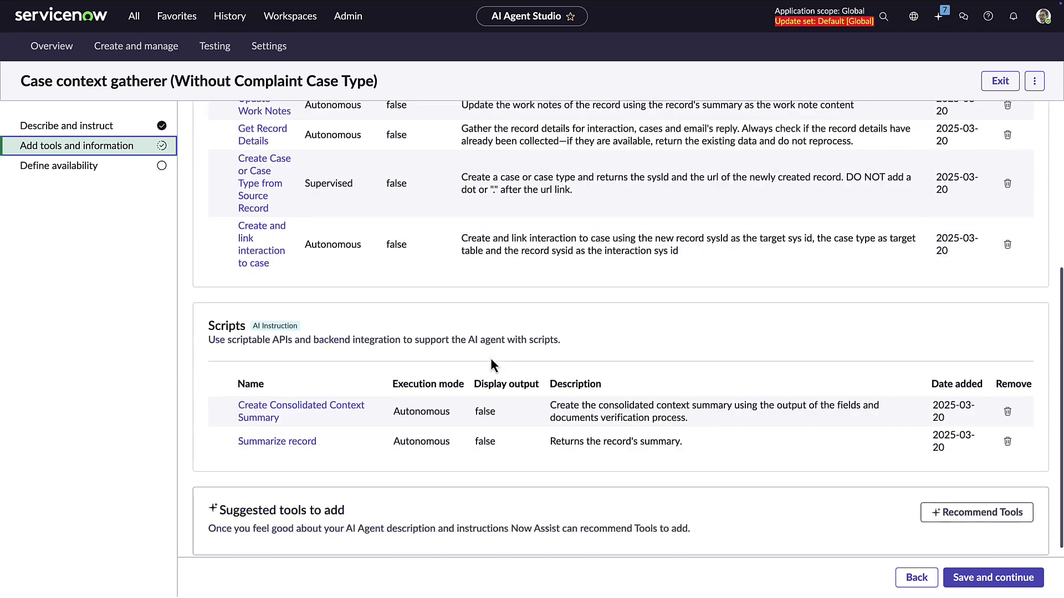
{"action": "scroll", "coordinate": [490, 357], "scroll_direction": "up", "scroll_amount": 3}
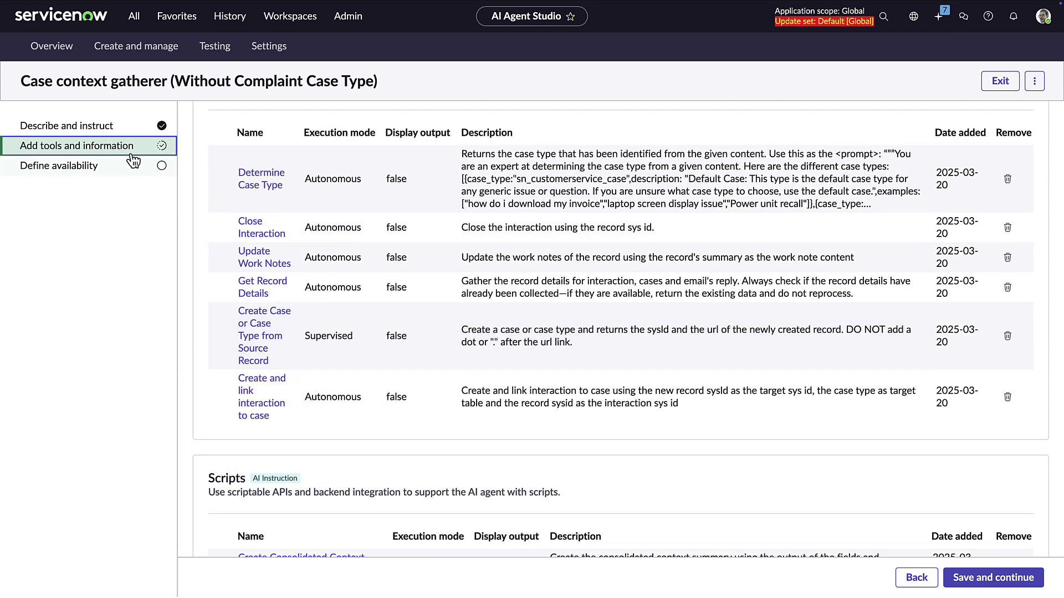
{"action": "left_click", "coordinate": [221, 20]}
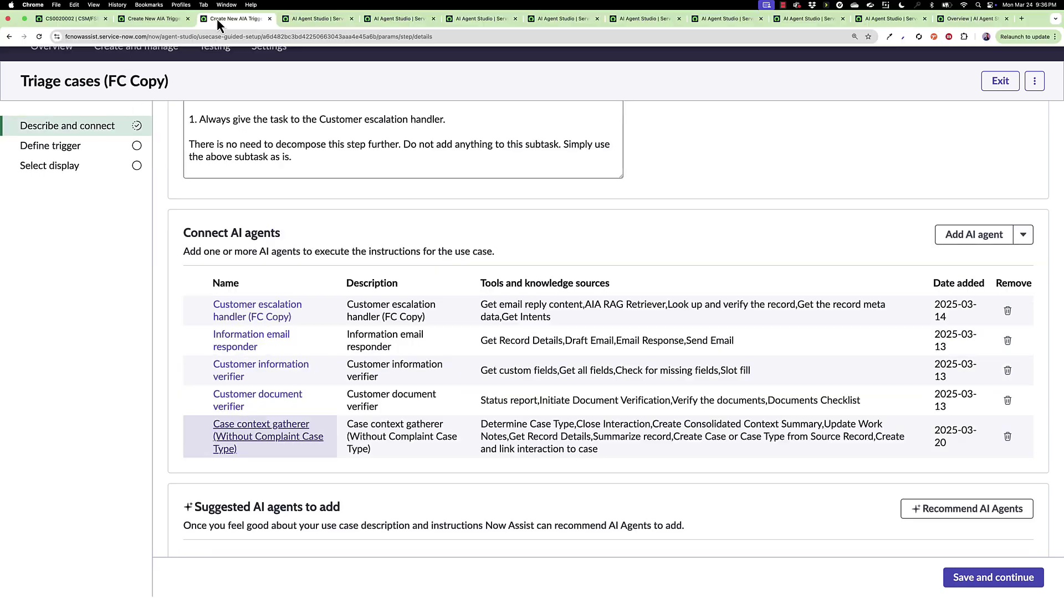
Inspect the Triage cases - Case (Copy) trigger conditions without changing them.
{"action": "left_click", "coordinate": [117, 156]}
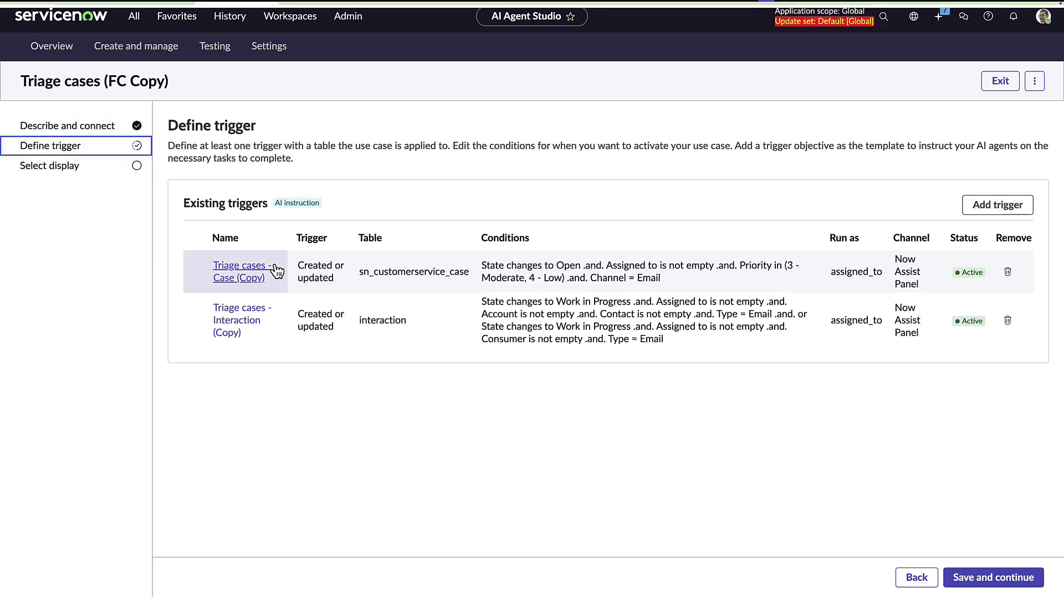
{"action": "left_click", "coordinate": [242, 278]}
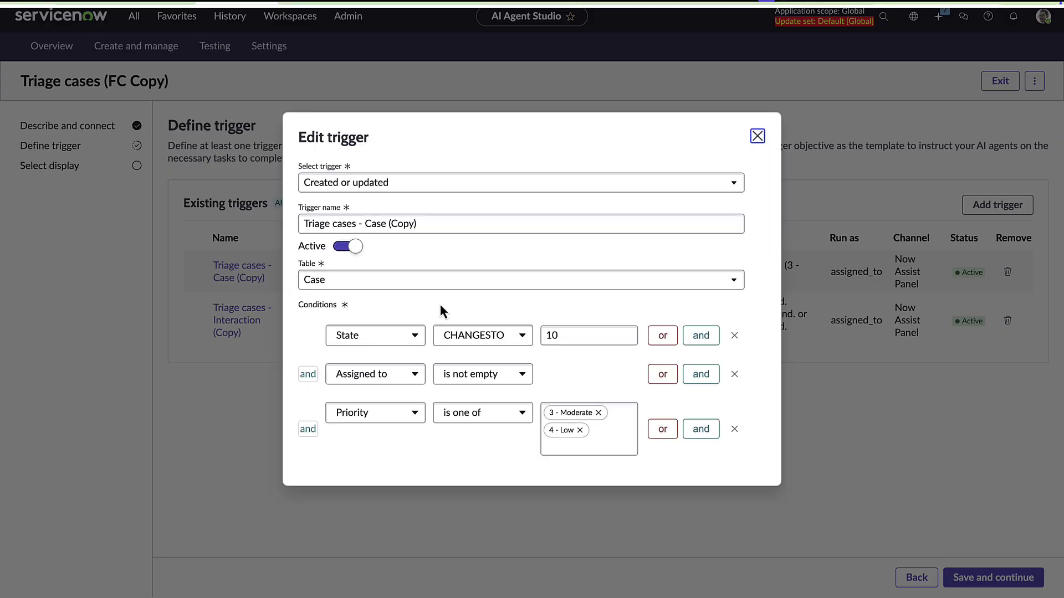
{"action": "scroll", "coordinate": [573, 279], "scroll_direction": "down", "scroll_amount": 3}
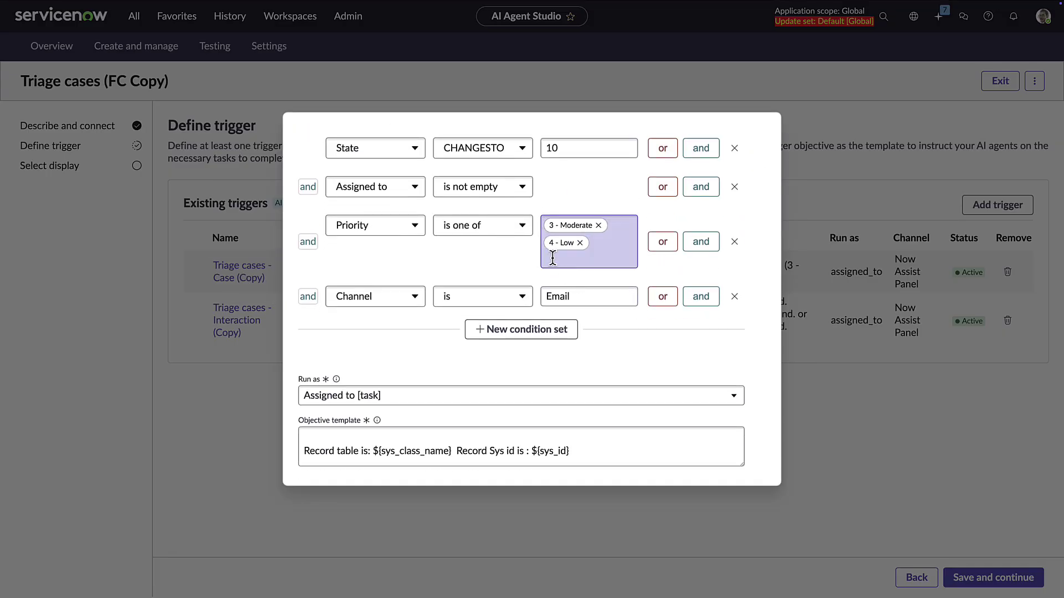
{"action": "scroll", "coordinate": [440, 266], "scroll_direction": "down", "scroll_amount": 2}
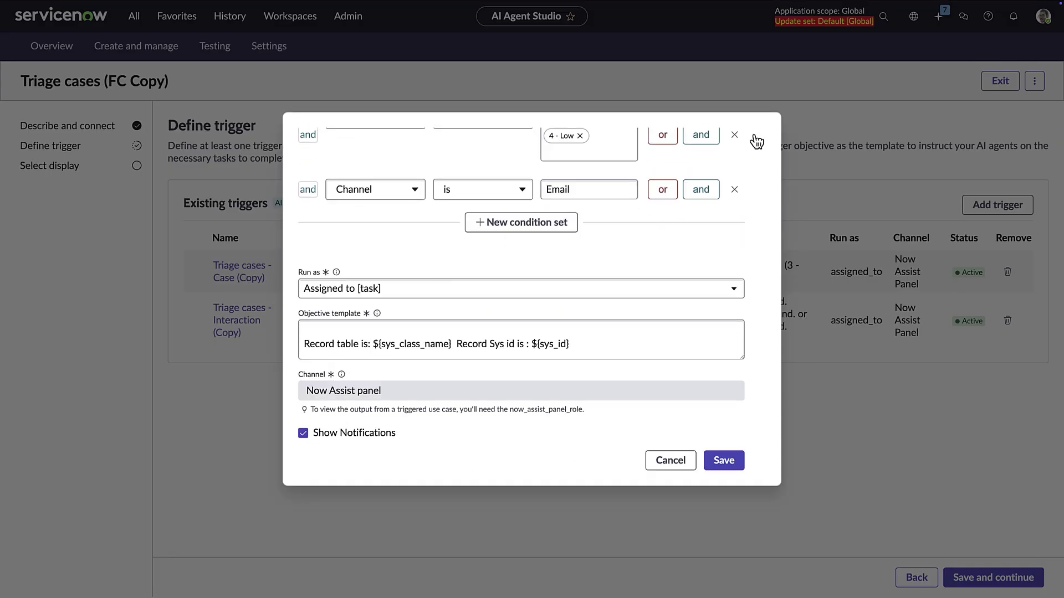
{"action": "left_click", "coordinate": [670, 461]}
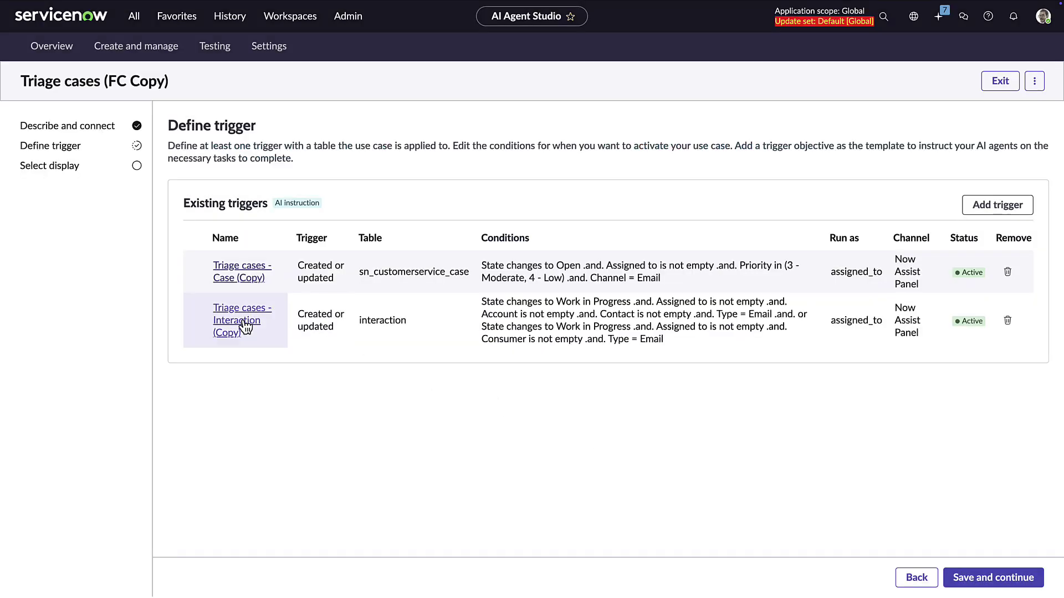
Inspect the Triage cases - Interaction (Copy) trigger conditions without changing them.
{"action": "left_click", "coordinate": [244, 324]}
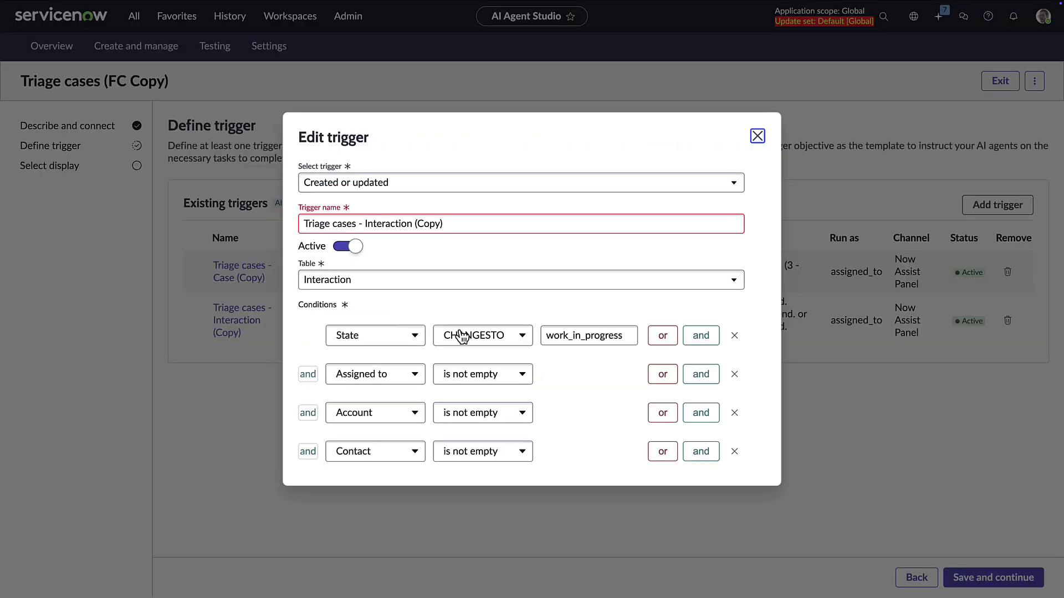
{"action": "scroll", "coordinate": [615, 296], "scroll_direction": "down", "scroll_amount": 3}
{"action": "scroll", "coordinate": [614, 295], "scroll_direction": "down", "scroll_amount": 6}
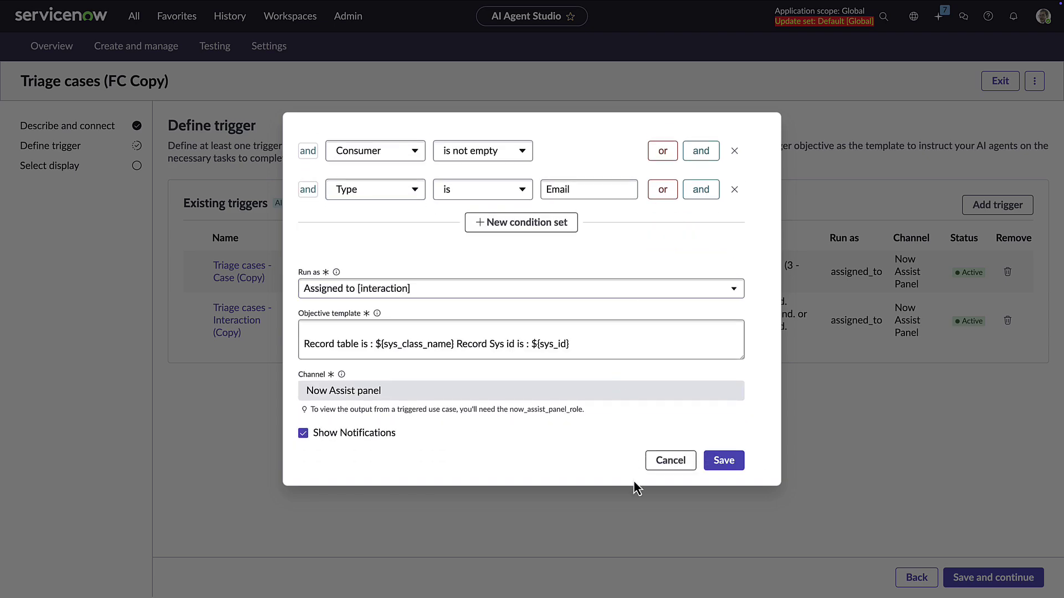
{"action": "left_click", "coordinate": [655, 469]}
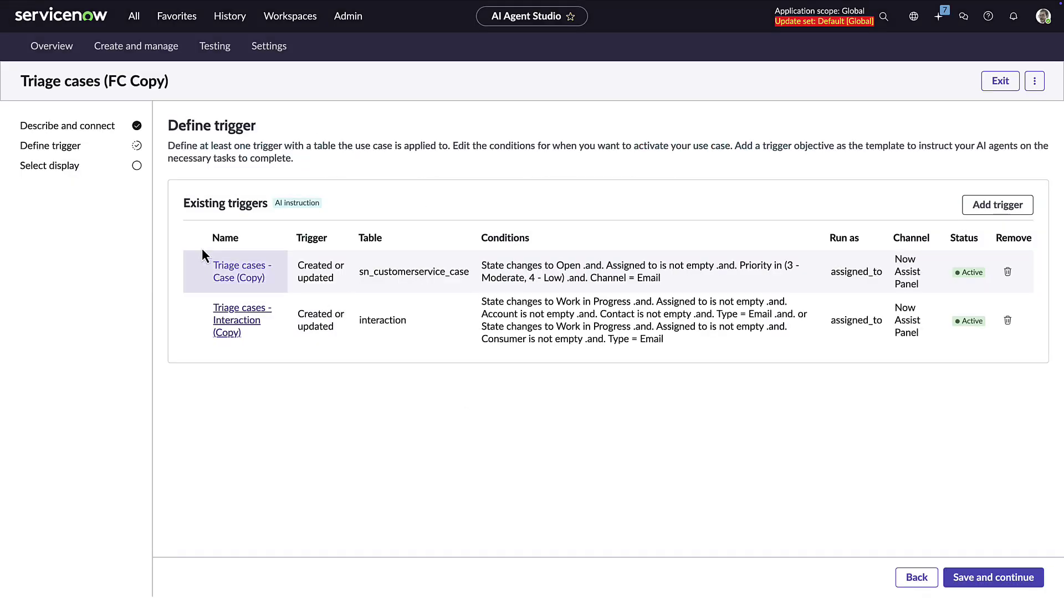
Check Now Assist panel access, then test use case Triage cases (FC Copy) with task 'resolve IMS2000097'.
{"action": "left_click", "coordinate": [87, 161]}
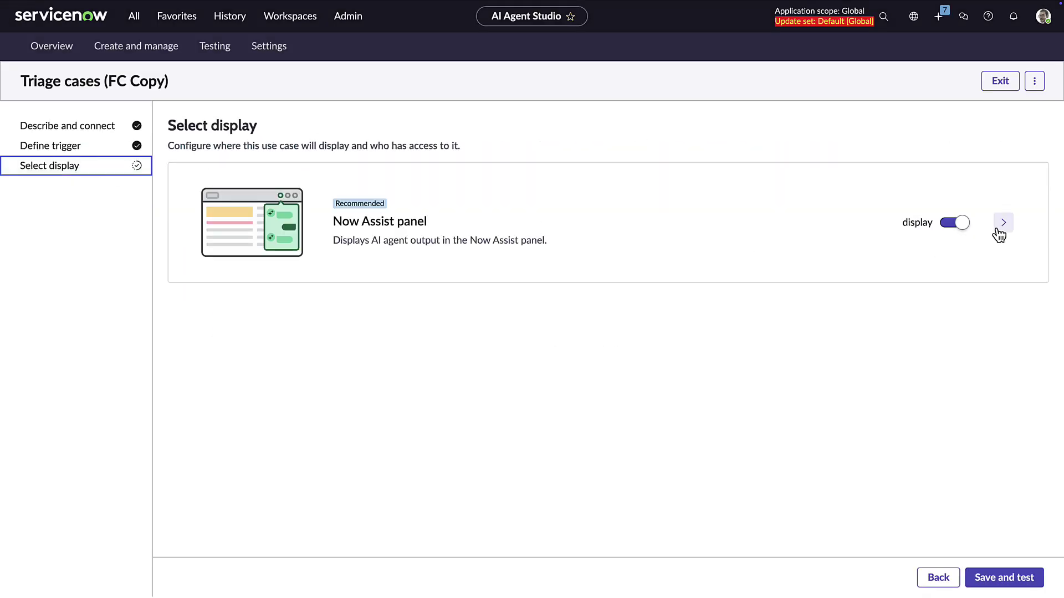
{"action": "left_click", "coordinate": [1001, 225]}
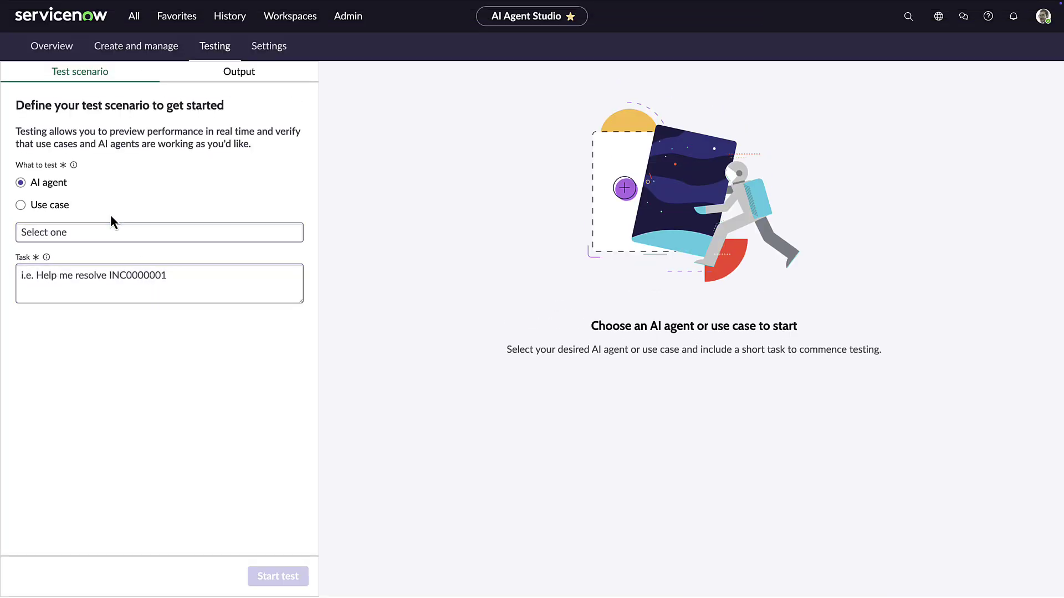
{"action": "left_click", "coordinate": [57, 206]}
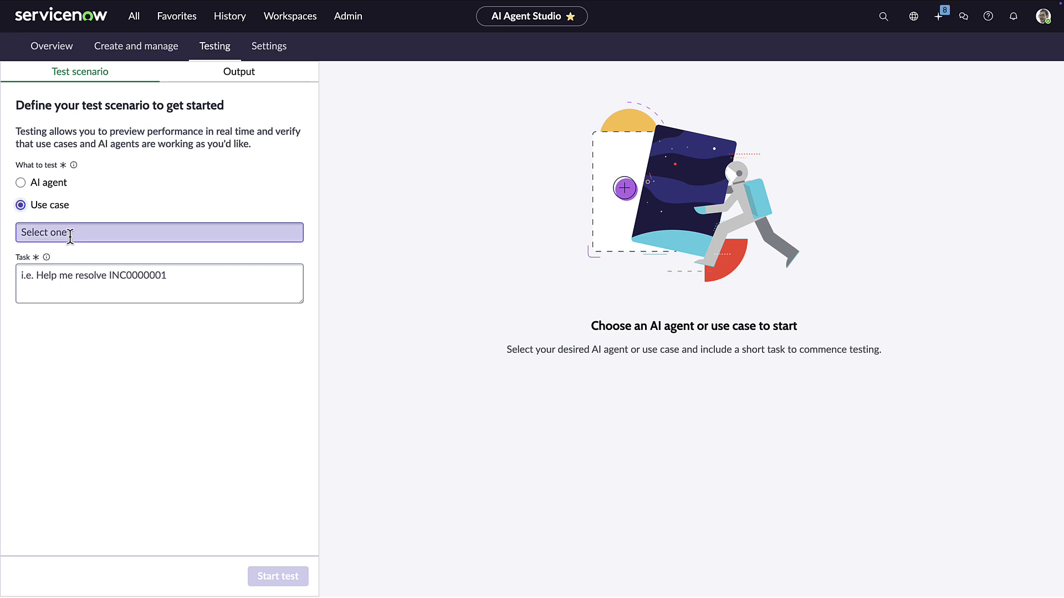
{"action": "left_click", "coordinate": [70, 234]}
{"action": "left_click", "coordinate": [70, 250]}
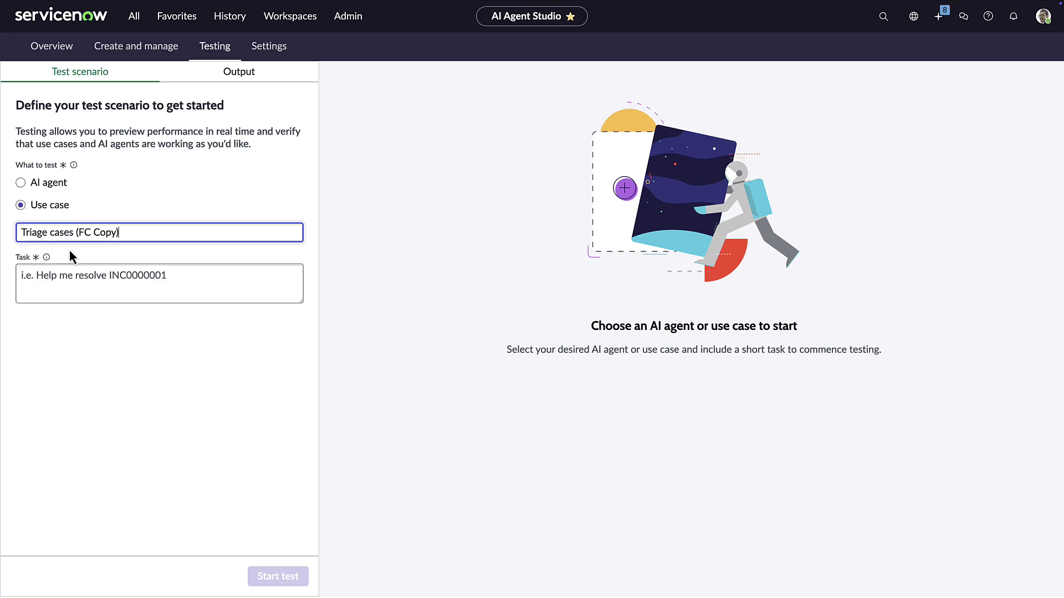
{"action": "left_click", "coordinate": [65, 277]}
{"action": "type", "text": "resolve IMS2000097"}
{"action": "left_click", "coordinate": [154, 392]}
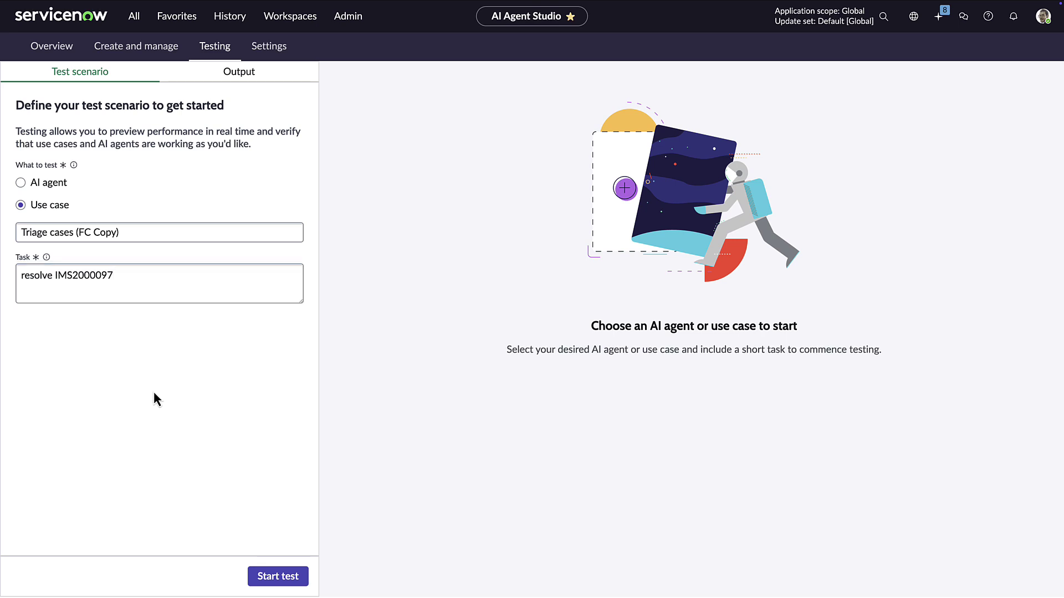
Start the test run on interaction IMS2000097.
{"action": "left_click", "coordinate": [278, 576]}
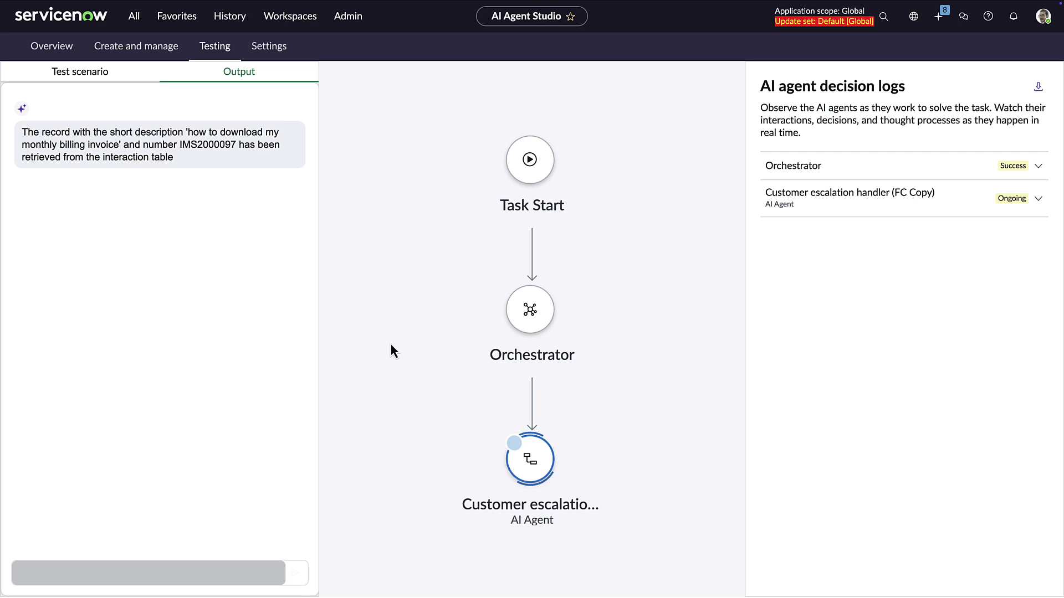
{"action": "left_click", "coordinate": [105, 19]}
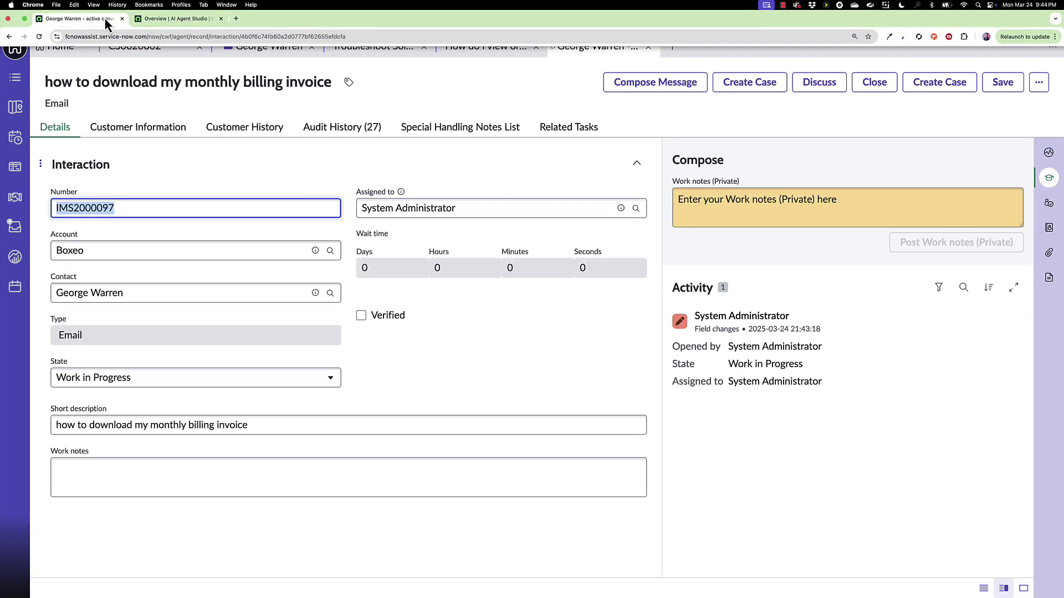
{"action": "left_click", "coordinate": [240, 429]}
{"action": "left_click_drag", "start_coordinate": [239, 430], "coordinate": [65, 426]}
{"action": "left_click", "coordinate": [266, 425]}
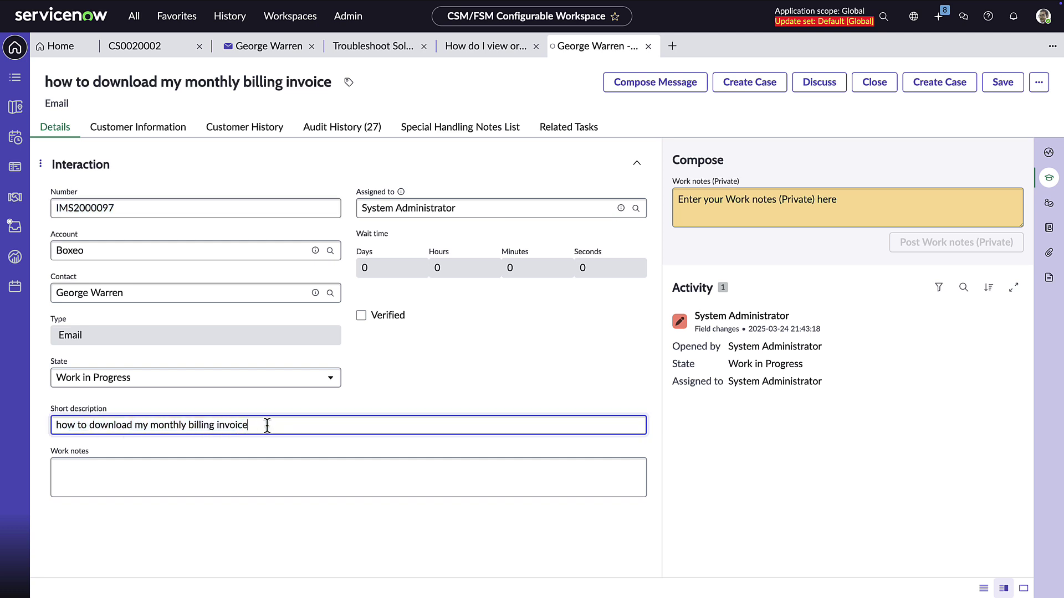
{"action": "left_click", "coordinate": [154, 129]}
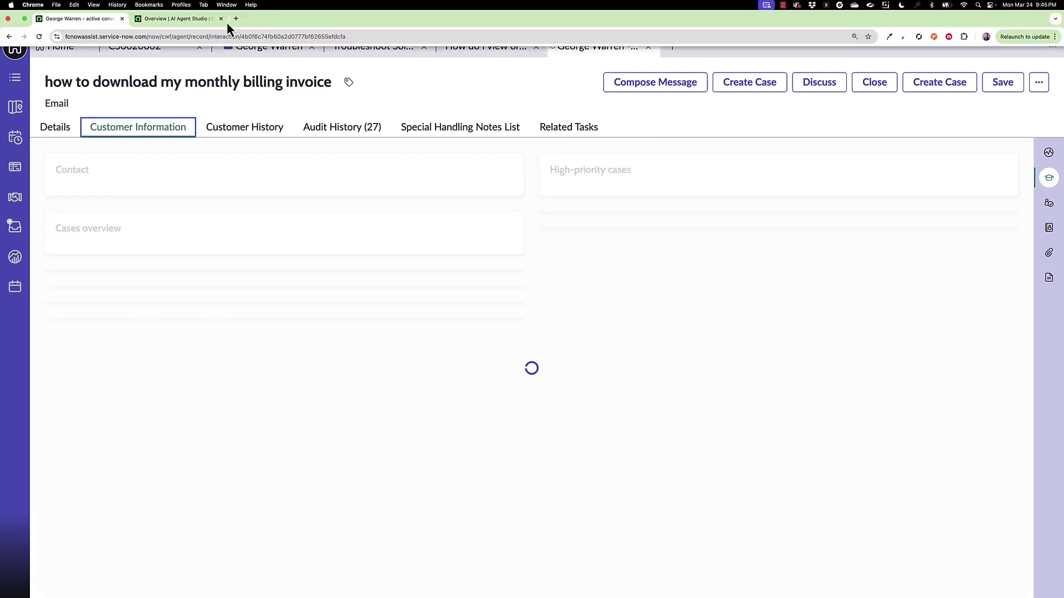
{"action": "left_click", "coordinate": [174, 20]}
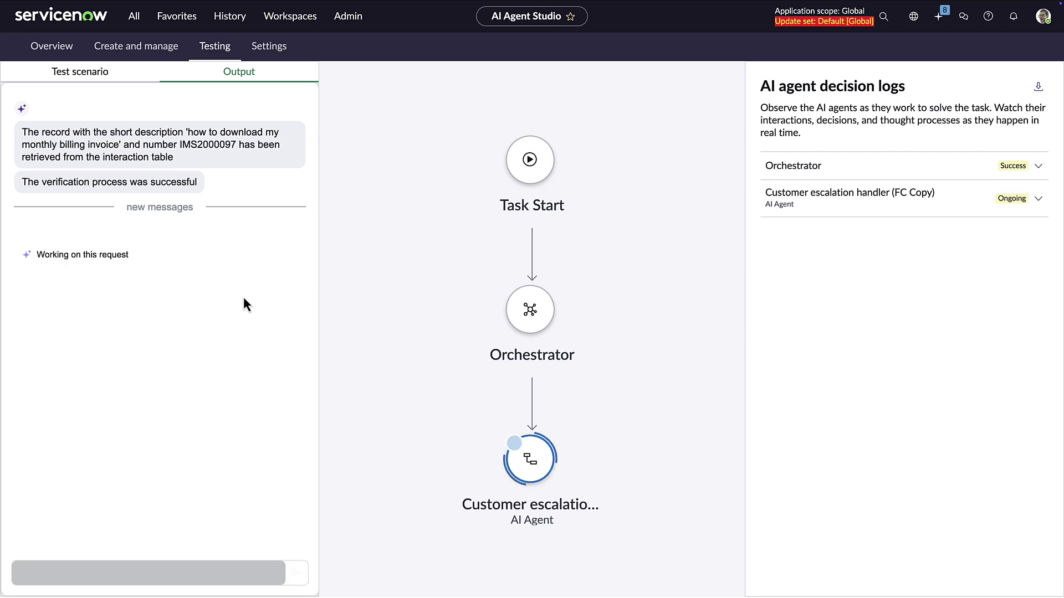
Expand the Customer escalation handler (FC Copy) log row and review its thought, action and tool steps.
{"action": "left_click", "coordinate": [1041, 201]}
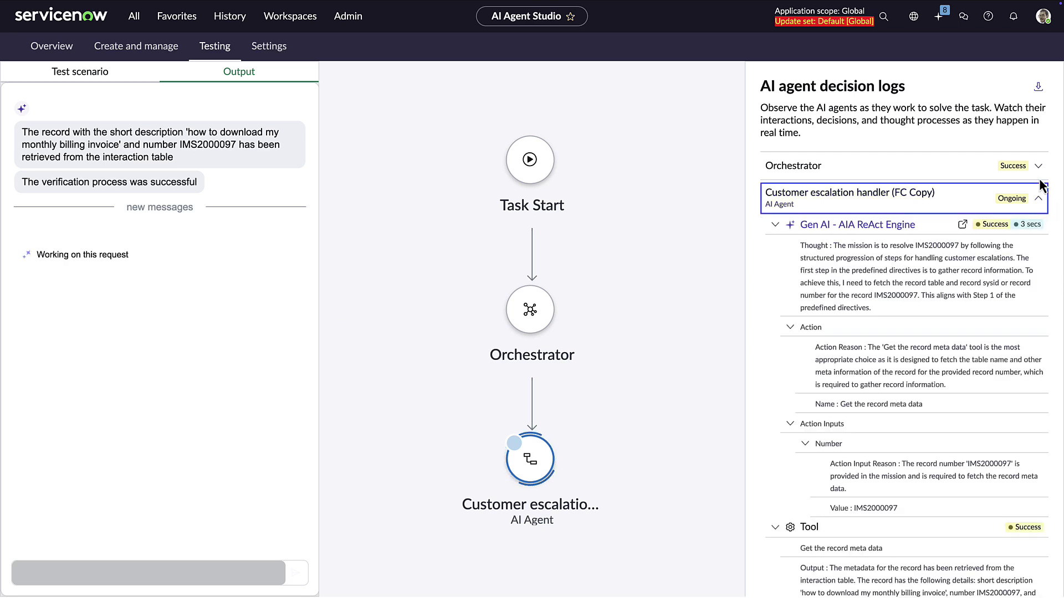
{"action": "scroll", "coordinate": [1037, 238], "scroll_direction": "down", "scroll_amount": 2}
{"action": "scroll", "coordinate": [1036, 238], "scroll_direction": "down", "scroll_amount": 4}
{"action": "scroll", "coordinate": [1036, 238], "scroll_direction": "down", "scroll_amount": 5}
{"action": "scroll", "coordinate": [1037, 244], "scroll_direction": "down", "scroll_amount": 7}
{"action": "scroll", "coordinate": [1038, 238], "scroll_direction": "down", "scroll_amount": 6}
{"action": "scroll", "coordinate": [1037, 238], "scroll_direction": "down", "scroll_amount": 5}
{"action": "scroll", "coordinate": [1038, 238], "scroll_direction": "down", "scroll_amount": 7}
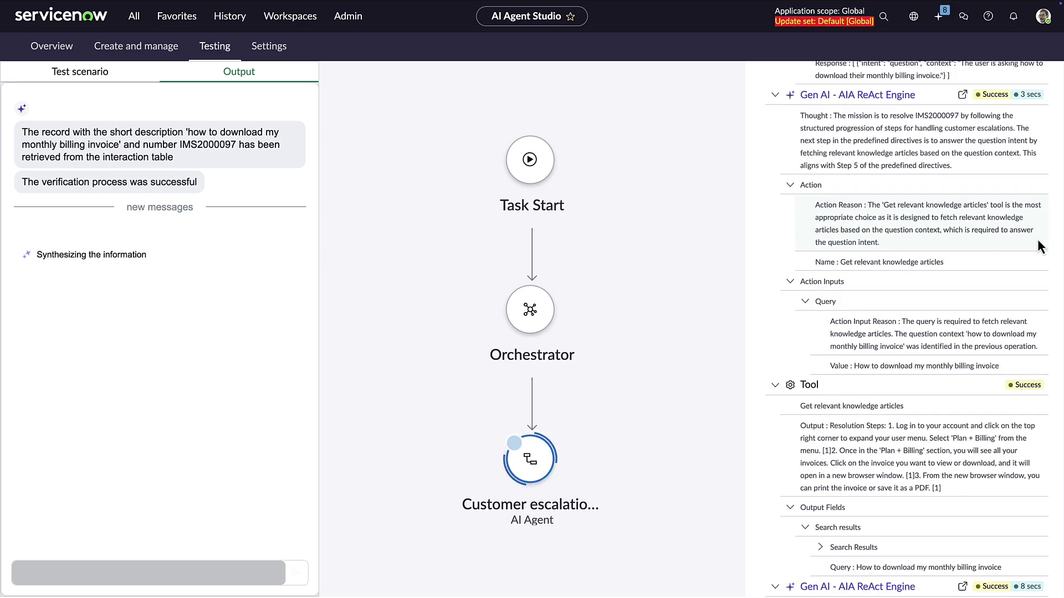
{"action": "scroll", "coordinate": [1036, 206], "scroll_direction": "up", "scroll_amount": 20}
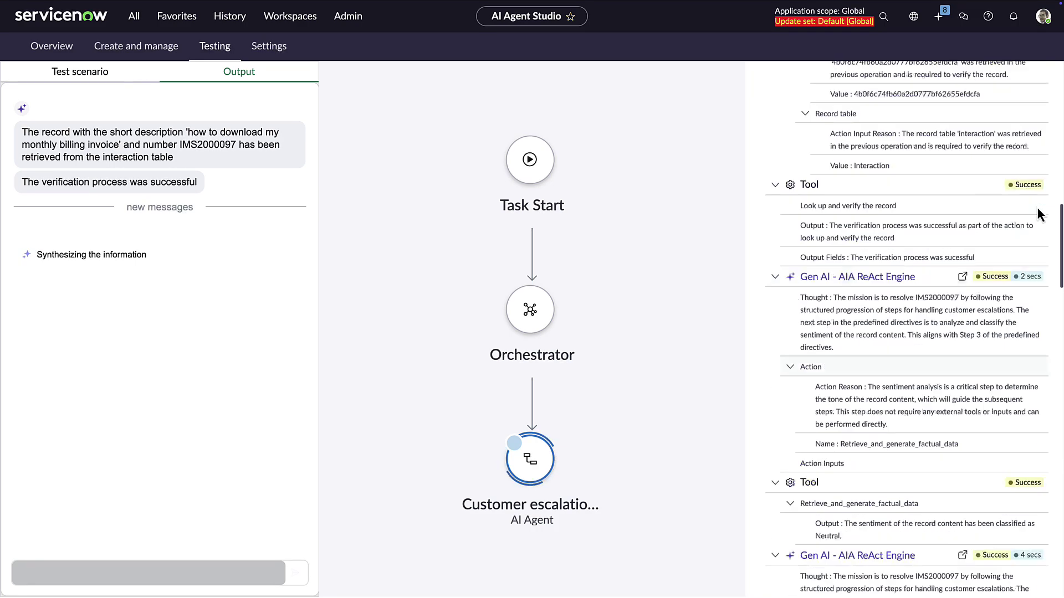
{"action": "scroll", "coordinate": [1036, 205], "scroll_direction": "up", "scroll_amount": 5}
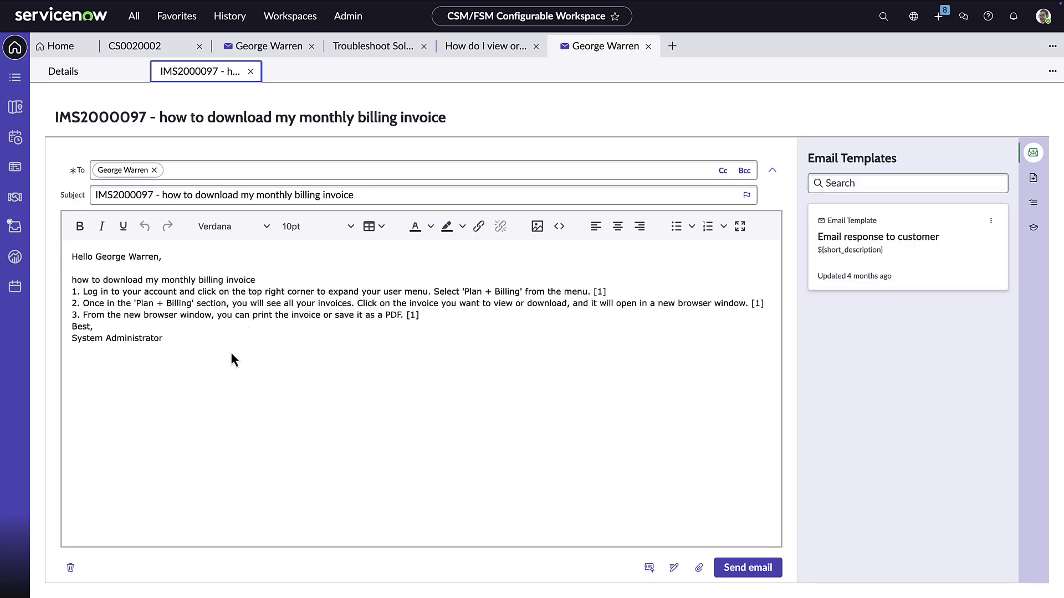
{"action": "mouse_move", "coordinate": [272, 3]}
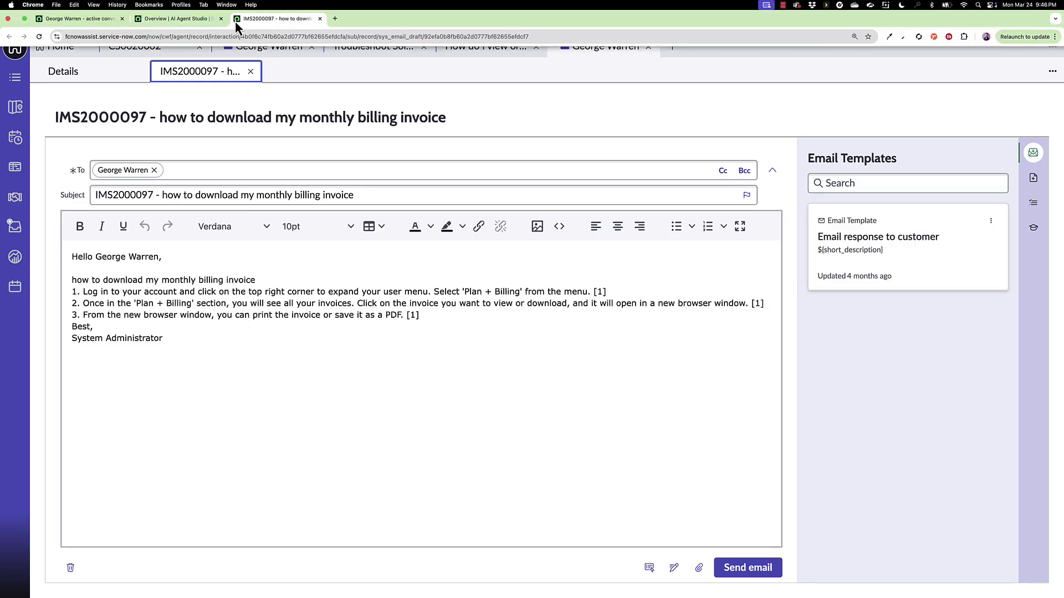
{"action": "left_click", "coordinate": [194, 23]}
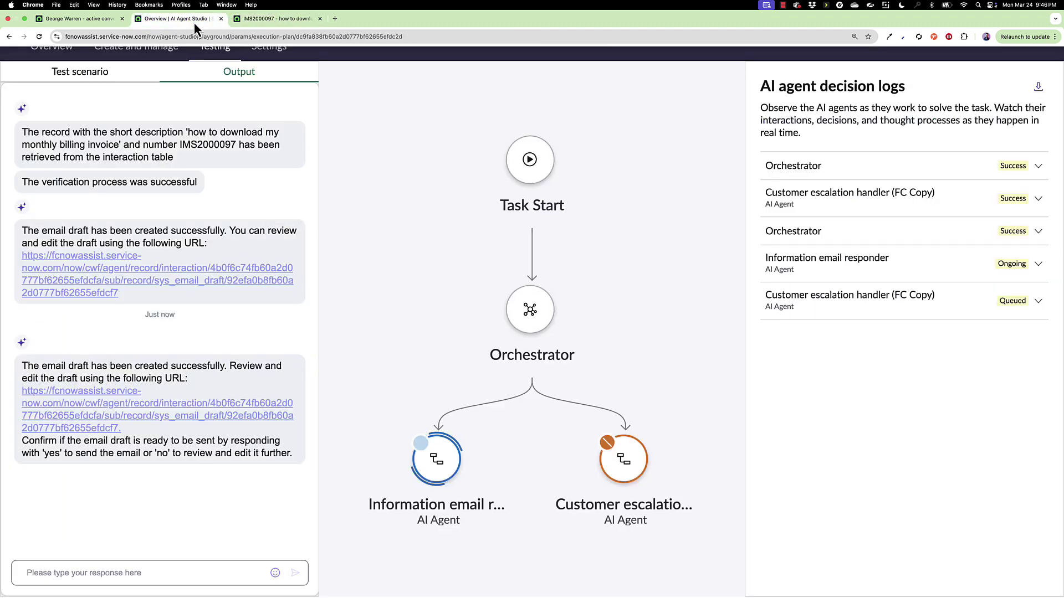
Reply 'yes' in the chat to approve sending the drafted email.
{"action": "left_click", "coordinate": [140, 566]}
{"action": "type", "text": "yes"}
{"action": "key", "text": "Return"}
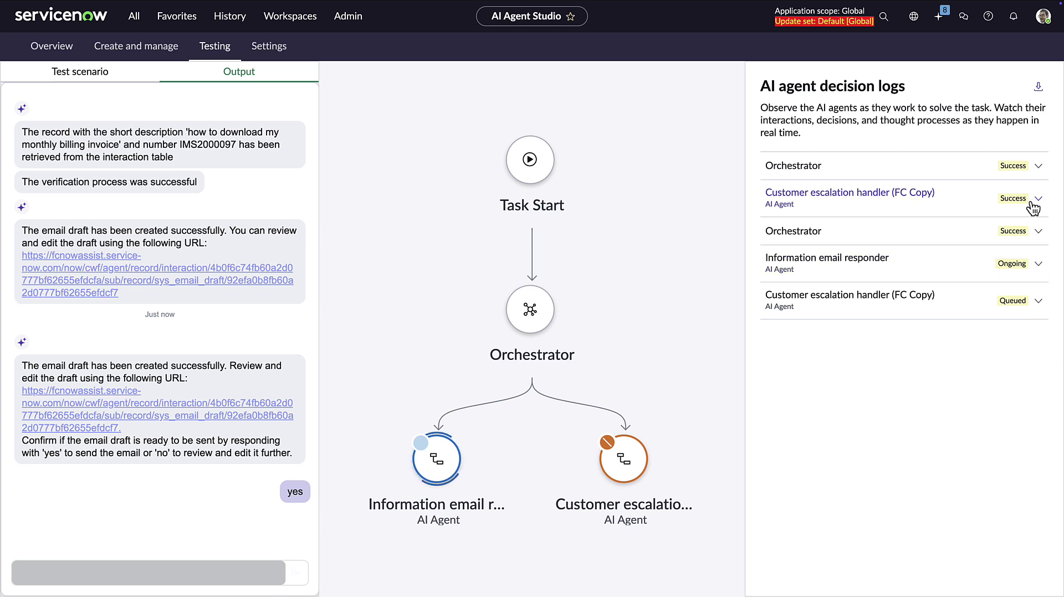
Inspect the decomposition details of both Orchestrator entries in the decision logs.
{"action": "left_click", "coordinate": [1044, 239]}
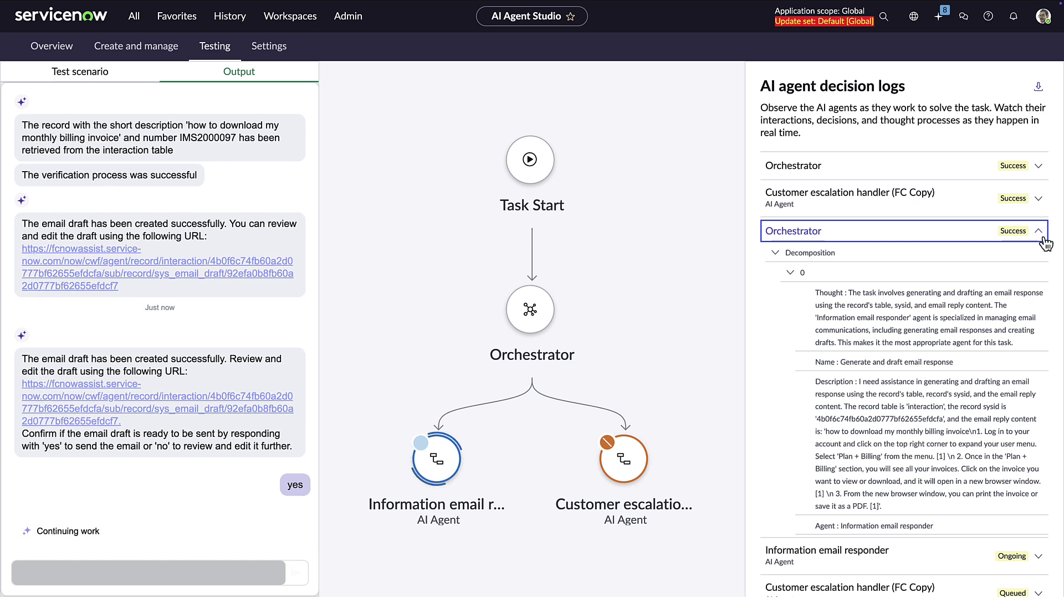
{"action": "left_click", "coordinate": [1041, 238]}
{"action": "left_click", "coordinate": [1038, 168]}
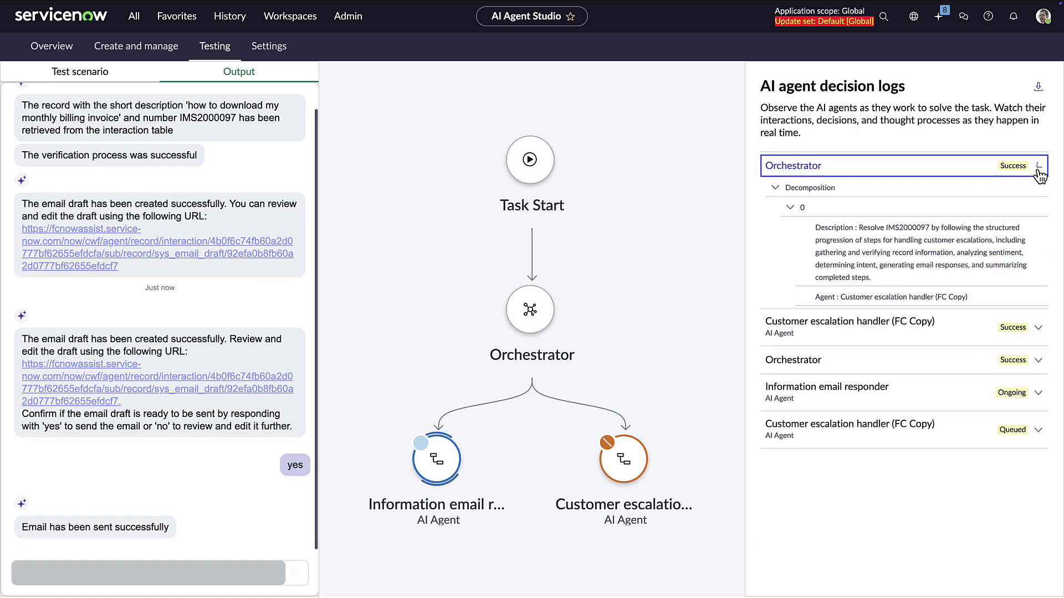
{"action": "left_click", "coordinate": [1040, 174]}
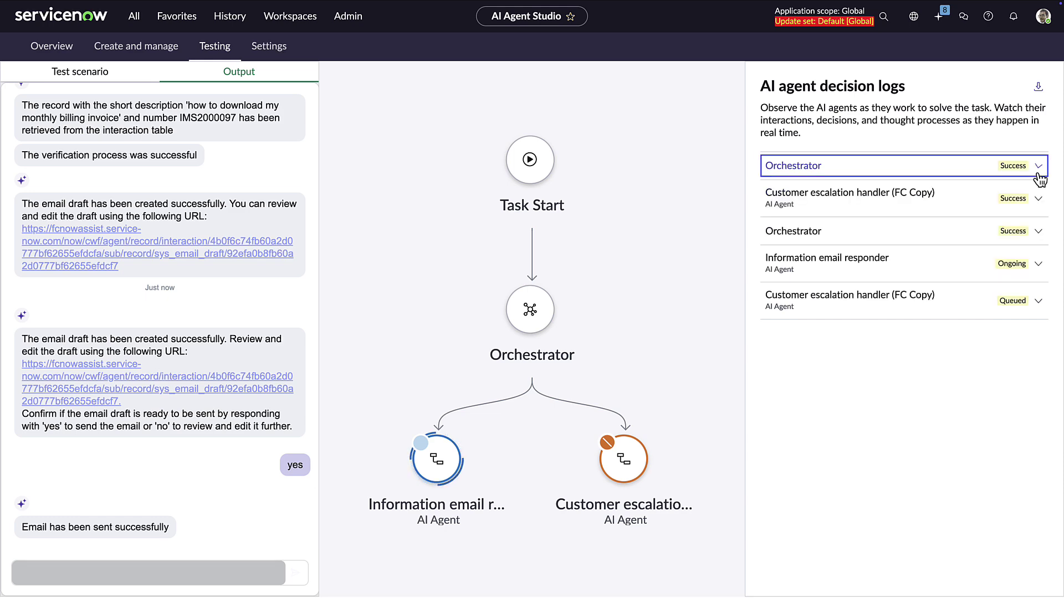
Review the Information email responder's decision details in the logs.
{"action": "left_click", "coordinate": [1041, 266]}
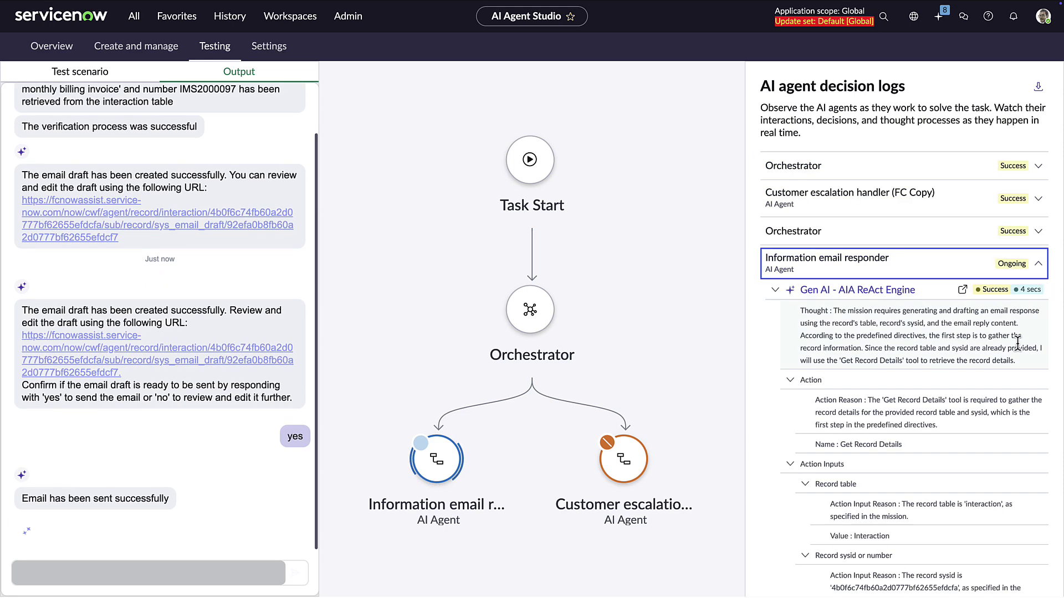
{"action": "scroll", "coordinate": [1006, 396], "scroll_direction": "down", "scroll_amount": 2}
{"action": "scroll", "coordinate": [1005, 396], "scroll_direction": "down", "scroll_amount": 3}
{"action": "scroll", "coordinate": [1005, 394], "scroll_direction": "down", "scroll_amount": 2}
{"action": "scroll", "coordinate": [1005, 394], "scroll_direction": "down", "scroll_amount": 3}
{"action": "scroll", "coordinate": [1006, 396], "scroll_direction": "down", "scroll_amount": 7}
{"action": "scroll", "coordinate": [1003, 388], "scroll_direction": "down", "scroll_amount": 5}
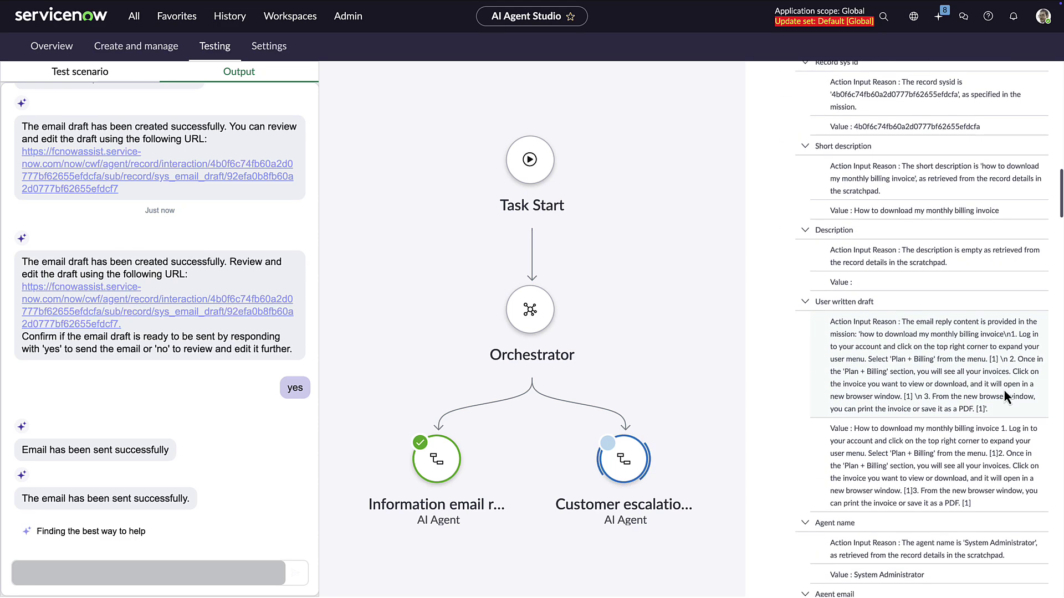
{"action": "scroll", "coordinate": [1003, 390], "scroll_direction": "down", "scroll_amount": 1}
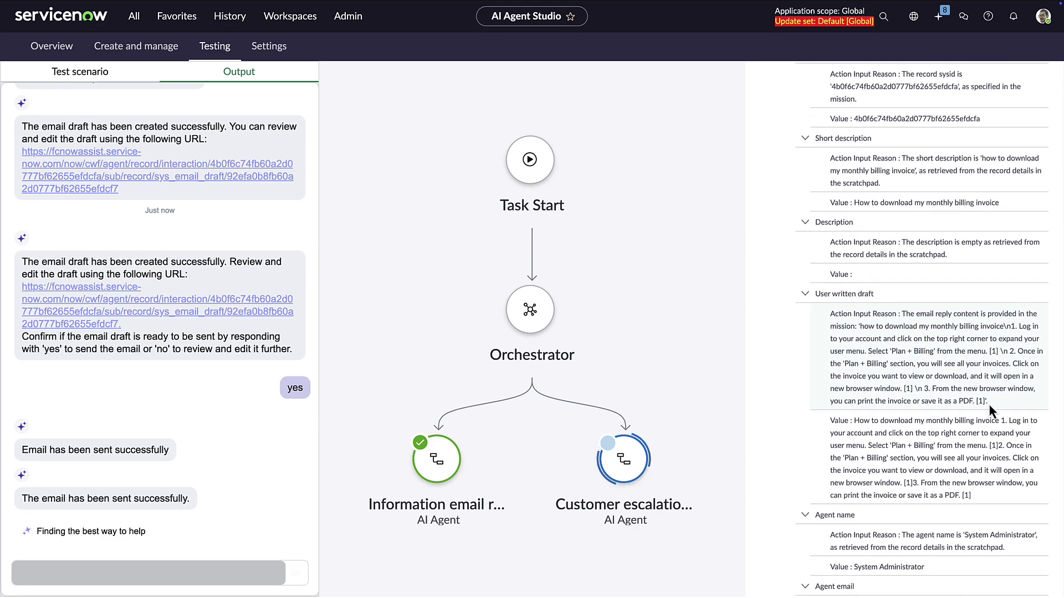
{"action": "scroll", "coordinate": [990, 407], "scroll_direction": "down", "scroll_amount": 4}
{"action": "scroll", "coordinate": [994, 416], "scroll_direction": "down", "scroll_amount": 9}
{"action": "scroll", "coordinate": [996, 416], "scroll_direction": "down", "scroll_amount": 10}
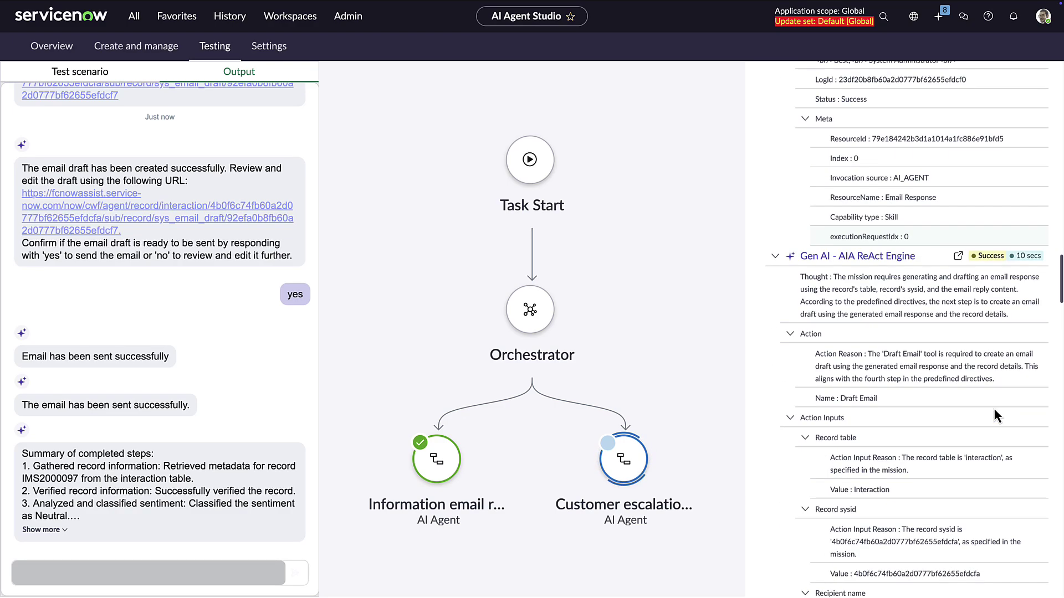
{"action": "scroll", "coordinate": [1022, 377], "scroll_direction": "down", "scroll_amount": 20}
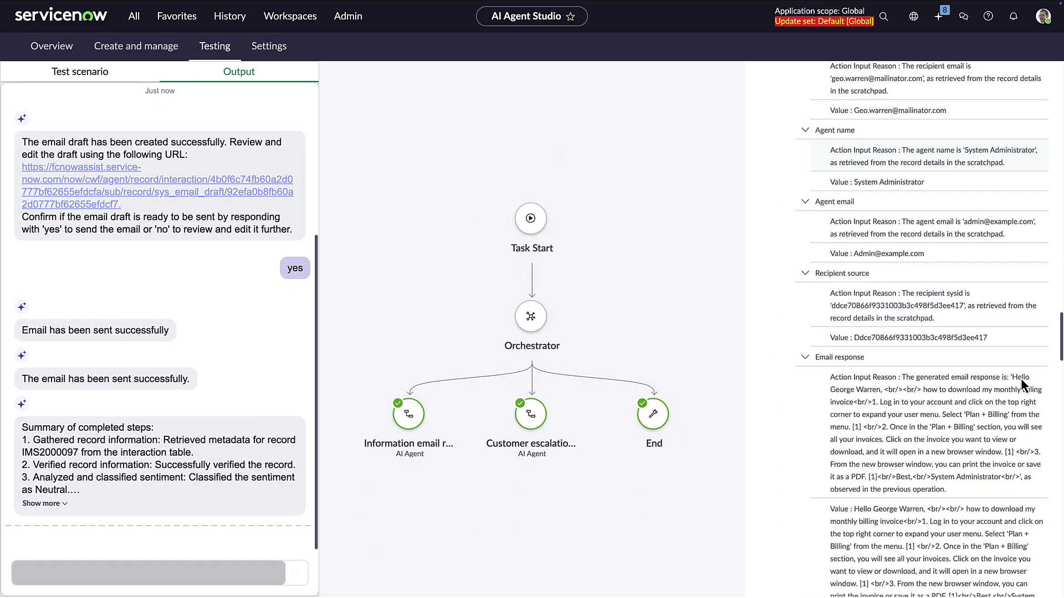
{"action": "scroll", "coordinate": [1020, 378], "scroll_direction": "down", "scroll_amount": 10}
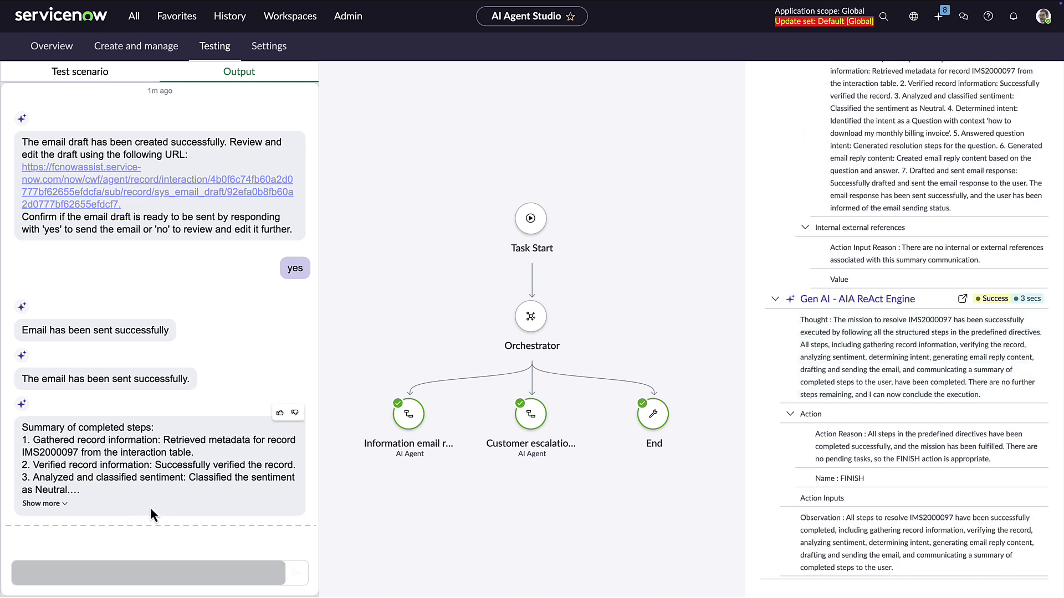
Show the full completed-steps summary, then return to the Test scenario form.
{"action": "left_click", "coordinate": [64, 503]}
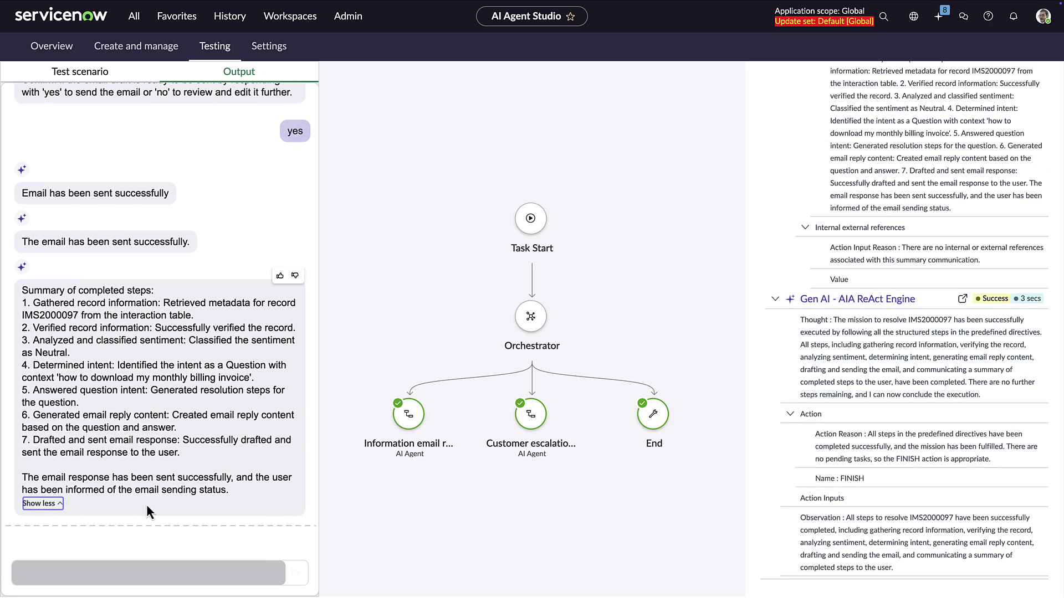
{"action": "left_click_drag", "start_coordinate": [226, 367], "coordinate": [272, 372]}
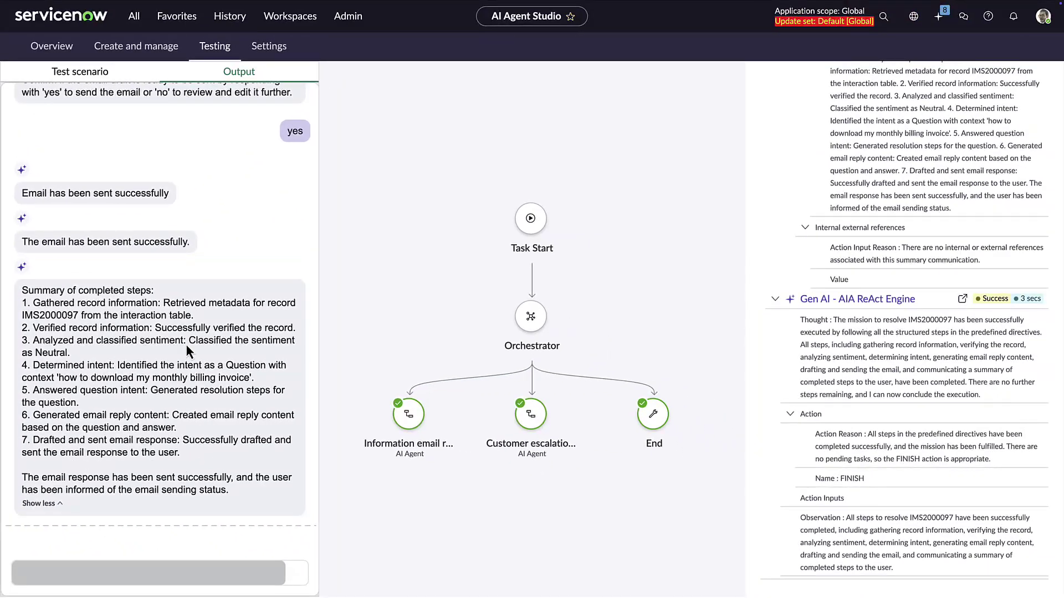
{"action": "left_click", "coordinate": [86, 72]}
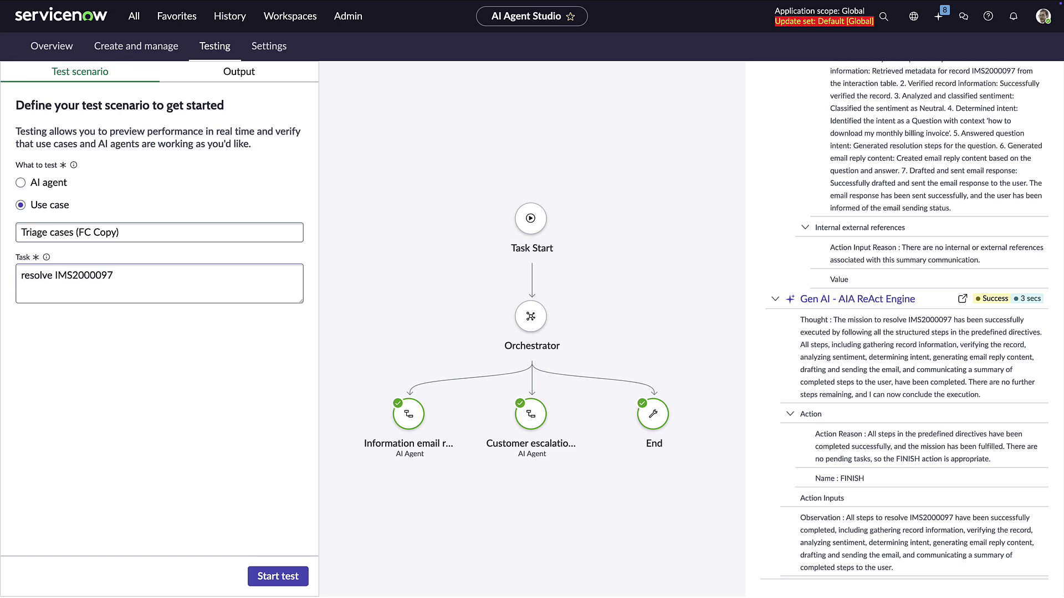
Replace IMS2000097 with case CS0020002 in the Task field and start a new test.
{"action": "double_click", "coordinate": [93, 278]}
{"action": "type", "text": "CS0020002"}
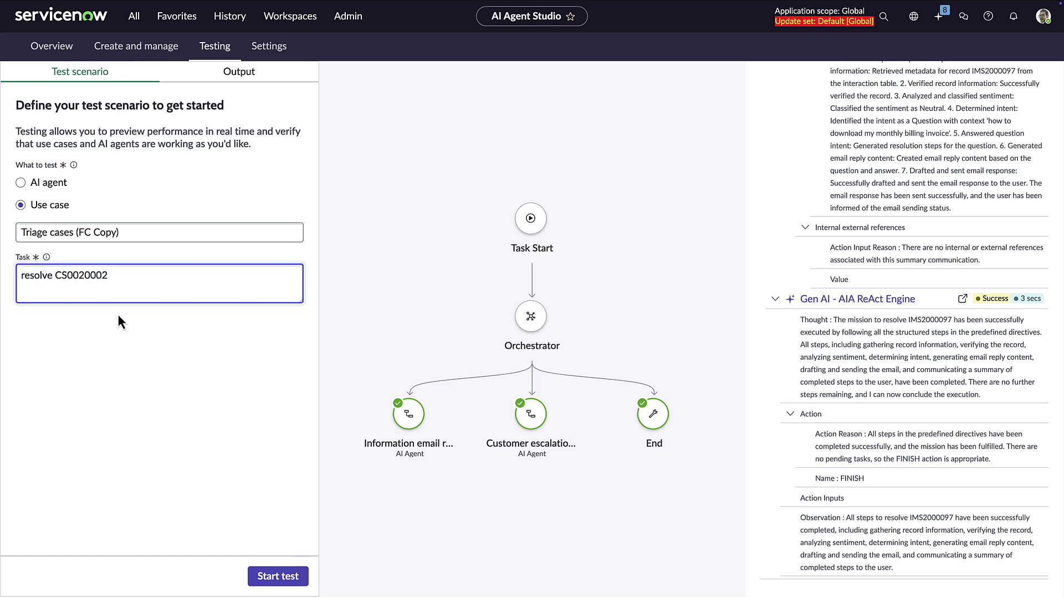
{"action": "left_click", "coordinate": [278, 578]}
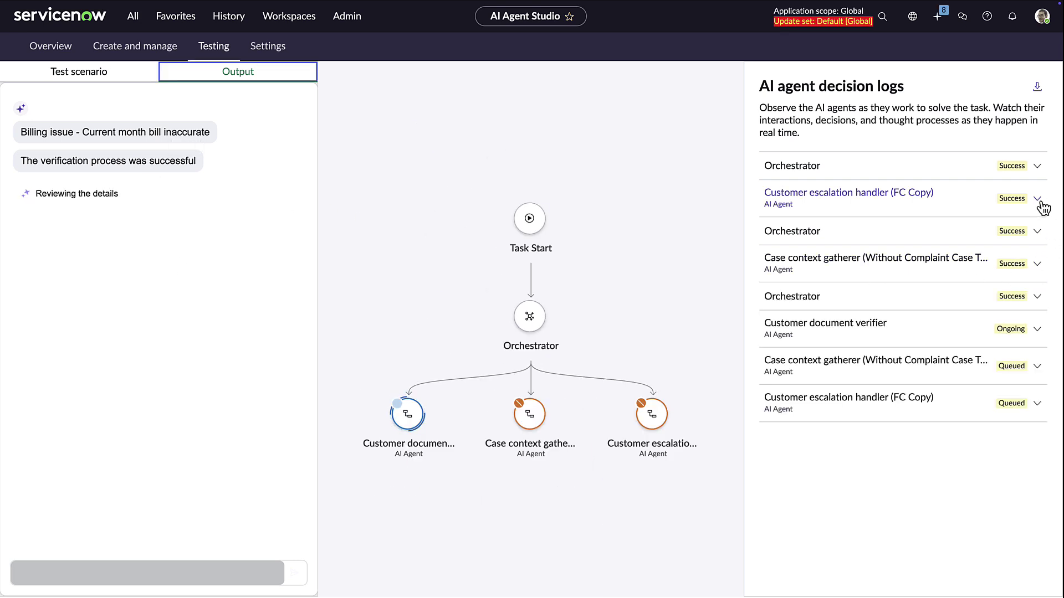
Check the Orchestrator, Customer escalation handler and Case context gatherer log entries.
{"action": "left_click", "coordinate": [1037, 166]}
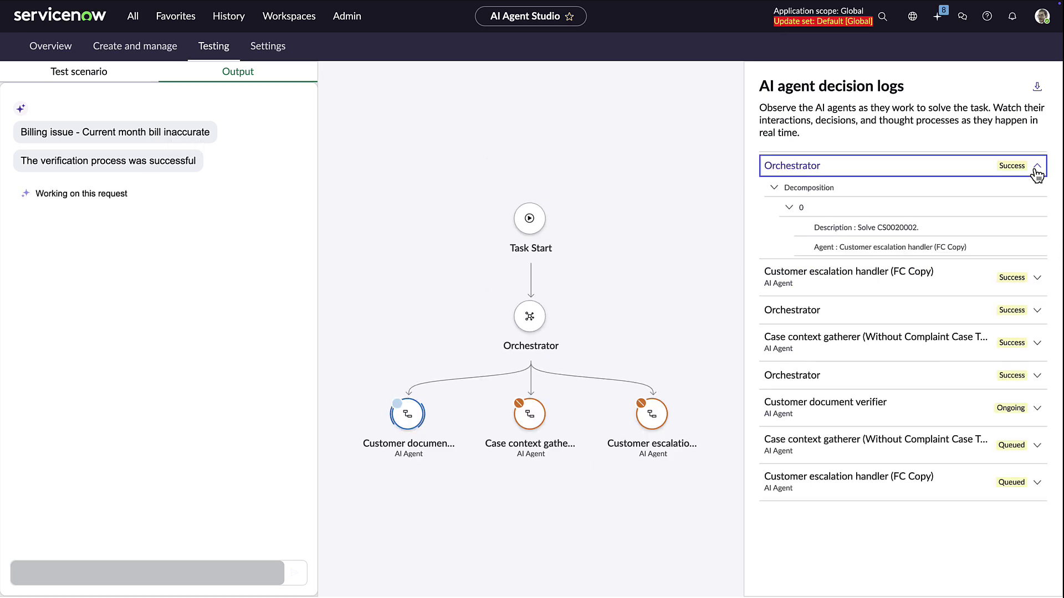
{"action": "left_click", "coordinate": [1037, 167]}
{"action": "left_click", "coordinate": [1037, 200]}
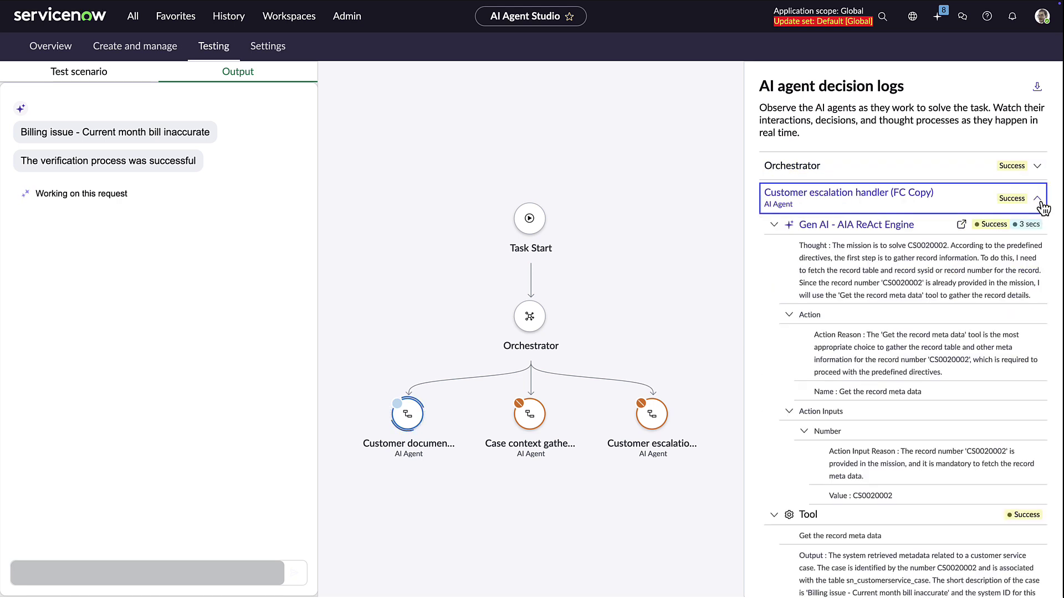
{"action": "left_click", "coordinate": [1037, 200]}
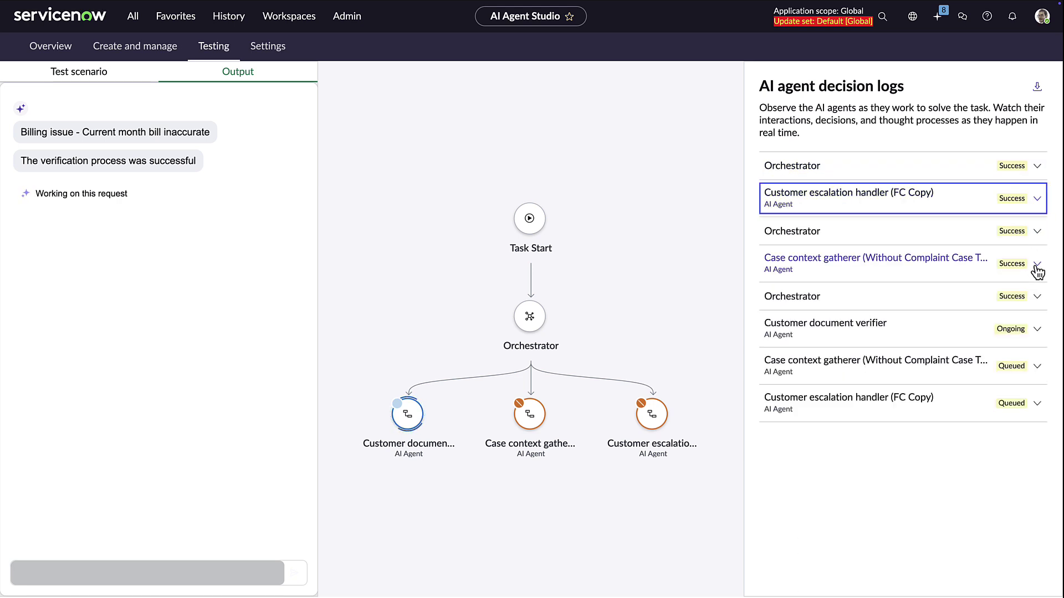
{"action": "left_click", "coordinate": [1037, 265]}
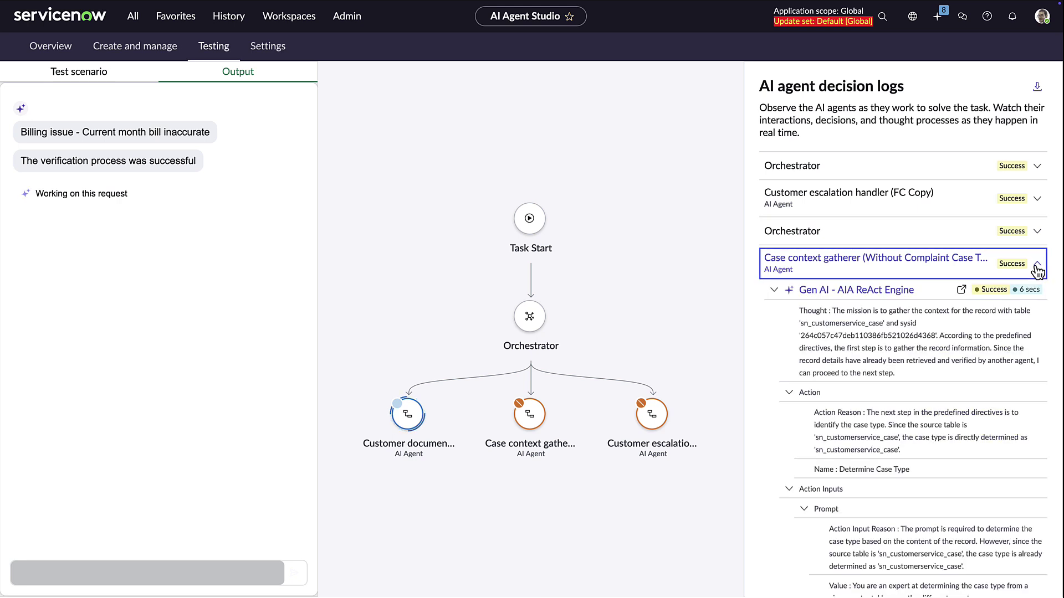
{"action": "left_click", "coordinate": [1036, 266]}
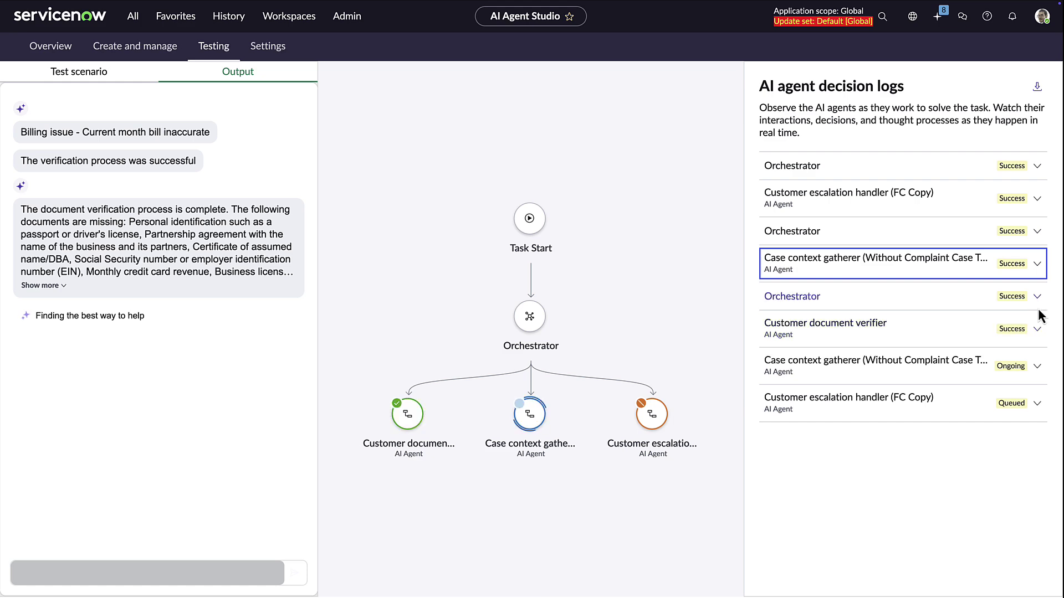
Review the Customer document verifier's reasoning details in the decision logs.
{"action": "left_click", "coordinate": [1037, 329]}
{"action": "scroll", "coordinate": [1030, 343], "scroll_direction": "down", "scroll_amount": 2}
{"action": "scroll", "coordinate": [1029, 341], "scroll_direction": "down", "scroll_amount": 2}
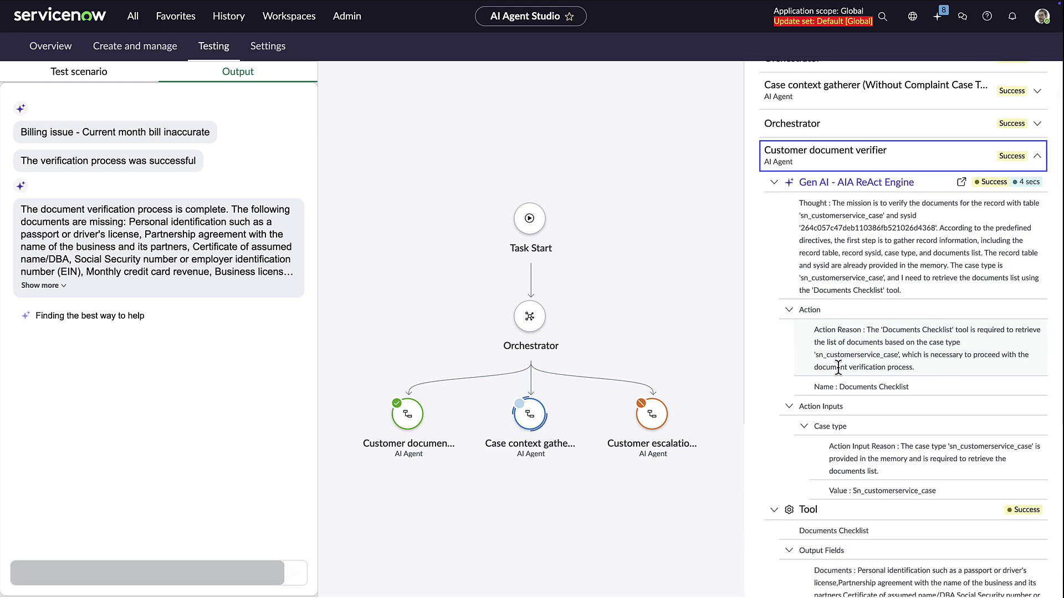
{"action": "scroll", "coordinate": [973, 380], "scroll_direction": "down", "scroll_amount": 2}
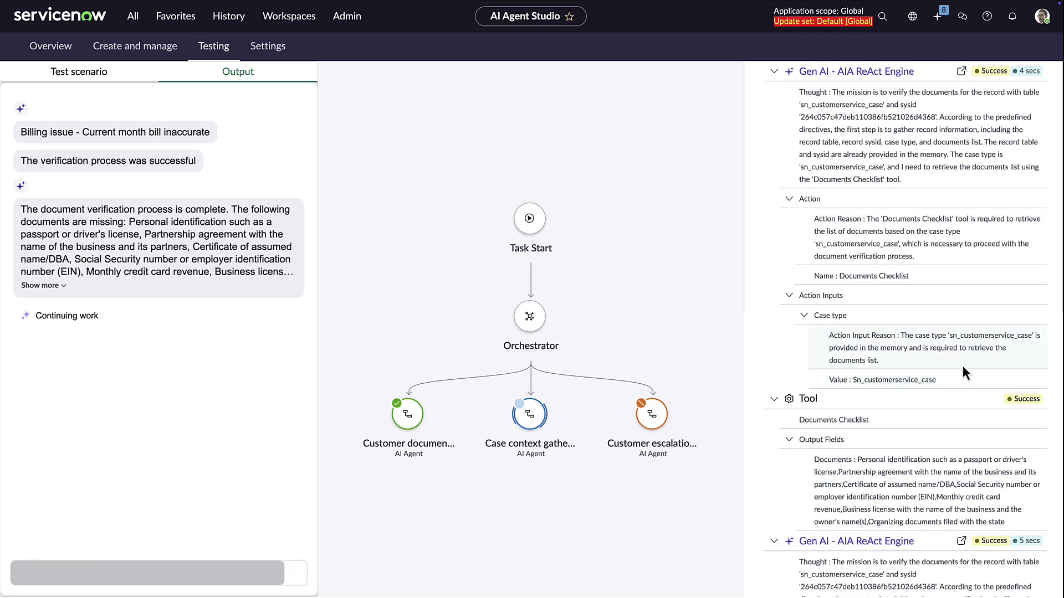
{"action": "scroll", "coordinate": [931, 366], "scroll_direction": "down", "scroll_amount": 2}
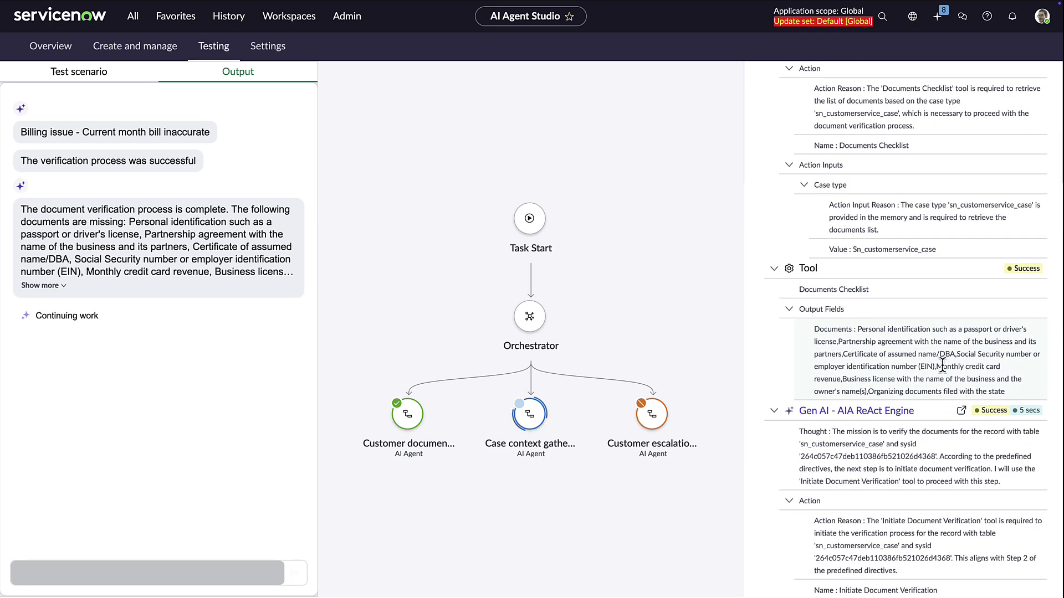
{"action": "scroll", "coordinate": [944, 363], "scroll_direction": "down", "scroll_amount": 6}
{"action": "scroll", "coordinate": [945, 364], "scroll_direction": "down", "scroll_amount": 6}
{"action": "scroll", "coordinate": [946, 368], "scroll_direction": "down", "scroll_amount": 9}
{"action": "scroll", "coordinate": [977, 351], "scroll_direction": "down", "scroll_amount": 9}
{"action": "scroll", "coordinate": [976, 352], "scroll_direction": "down", "scroll_amount": 6}
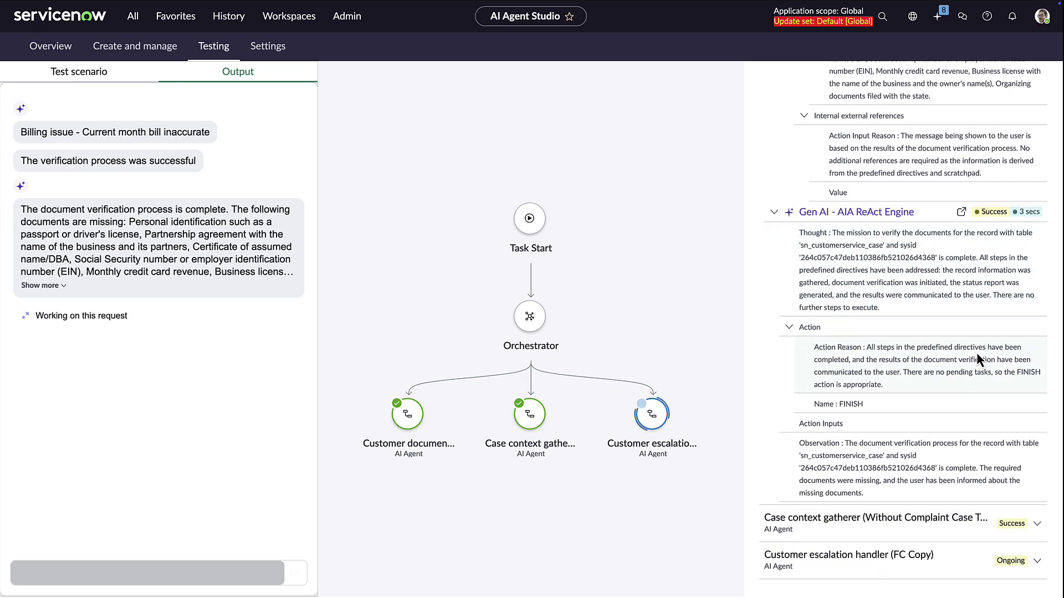
Review the Case context gatherer and Information email responder logs, then view the drafted email.
{"action": "left_click", "coordinate": [1037, 524]}
{"action": "scroll", "coordinate": [1031, 534], "scroll_direction": "down", "scroll_amount": 3}
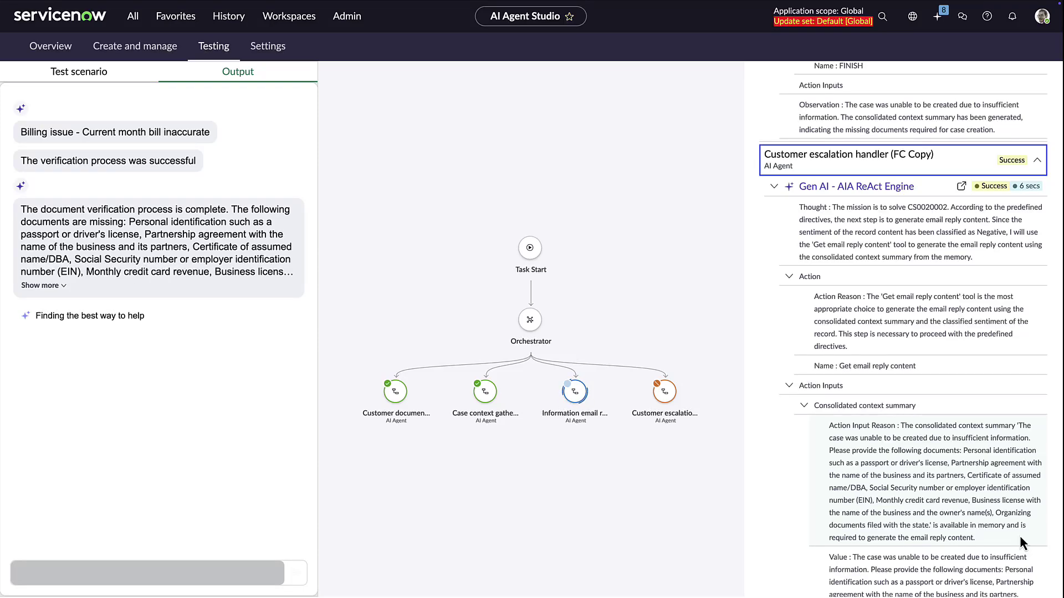
{"action": "left_click", "coordinate": [1035, 472]}
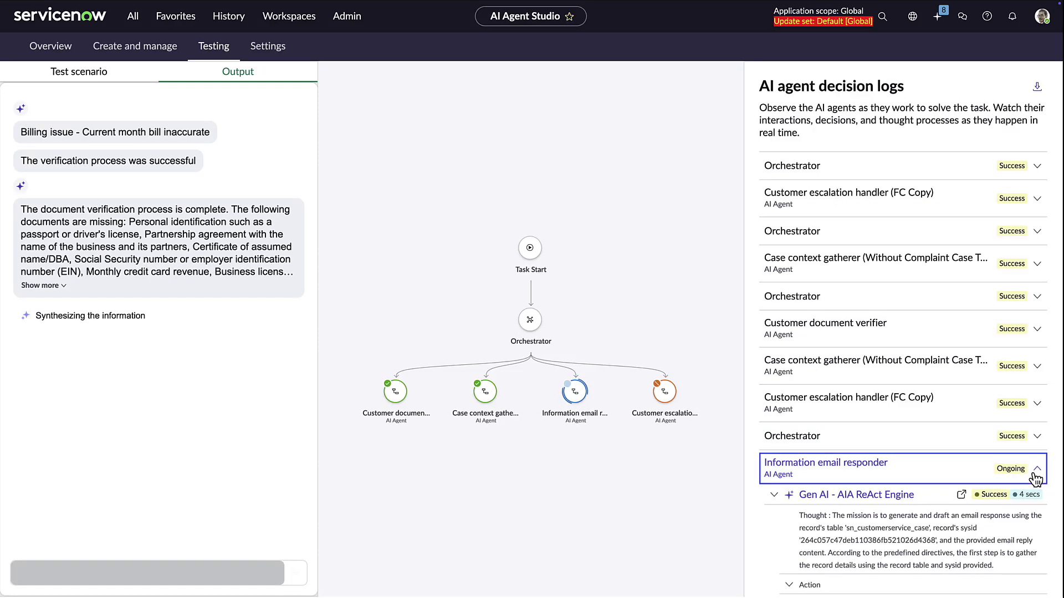
{"action": "scroll", "coordinate": [1033, 472], "scroll_direction": "down", "scroll_amount": 5}
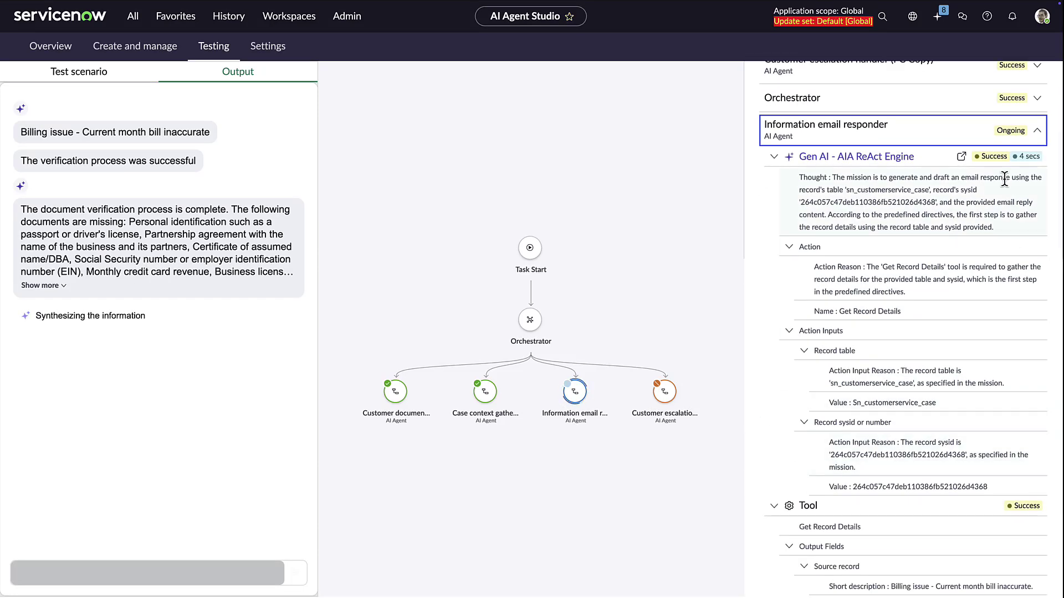
{"action": "scroll", "coordinate": [1034, 139], "scroll_direction": "down", "scroll_amount": 1}
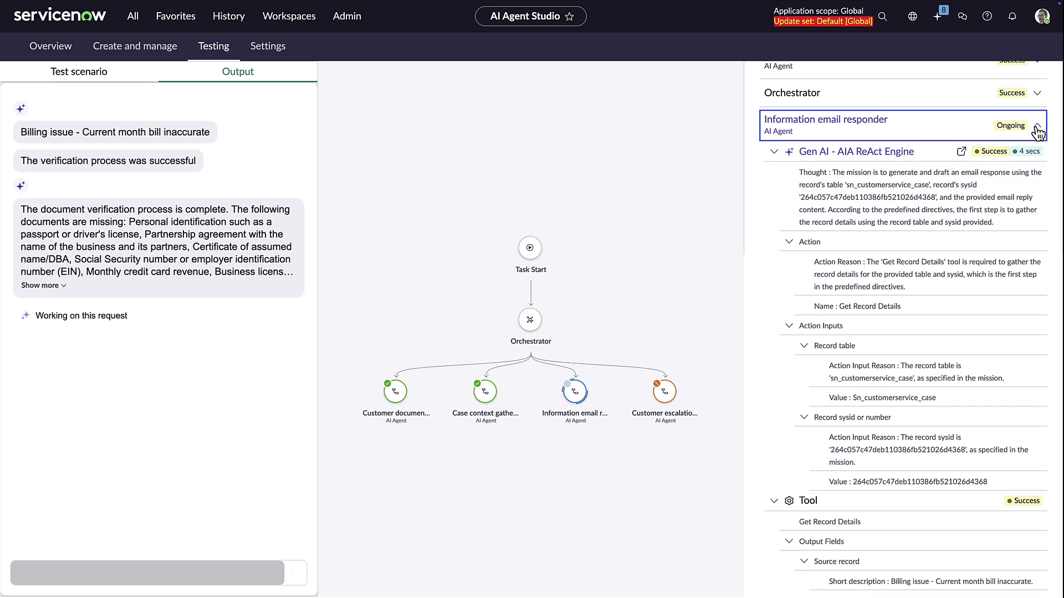
{"action": "left_click", "coordinate": [1036, 128]}
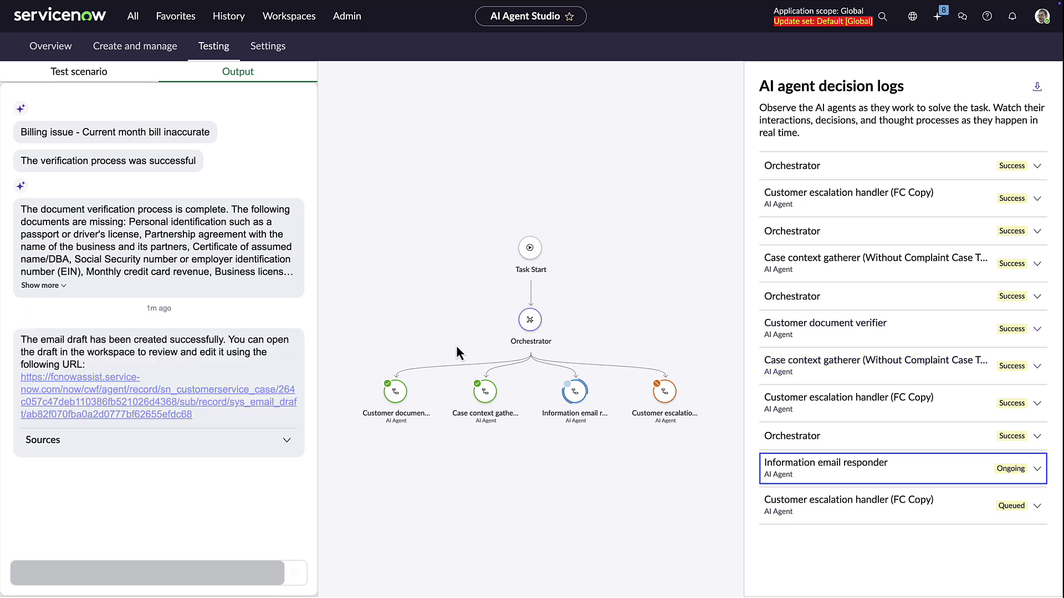
{"action": "left_click", "coordinate": [167, 413]}
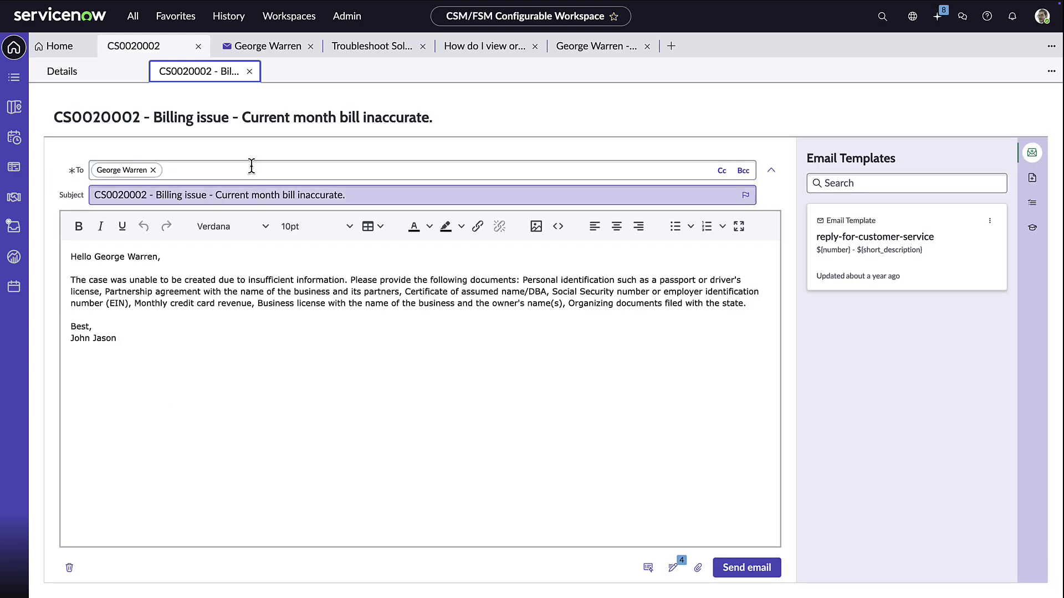
{"action": "left_click", "coordinate": [266, 19]}
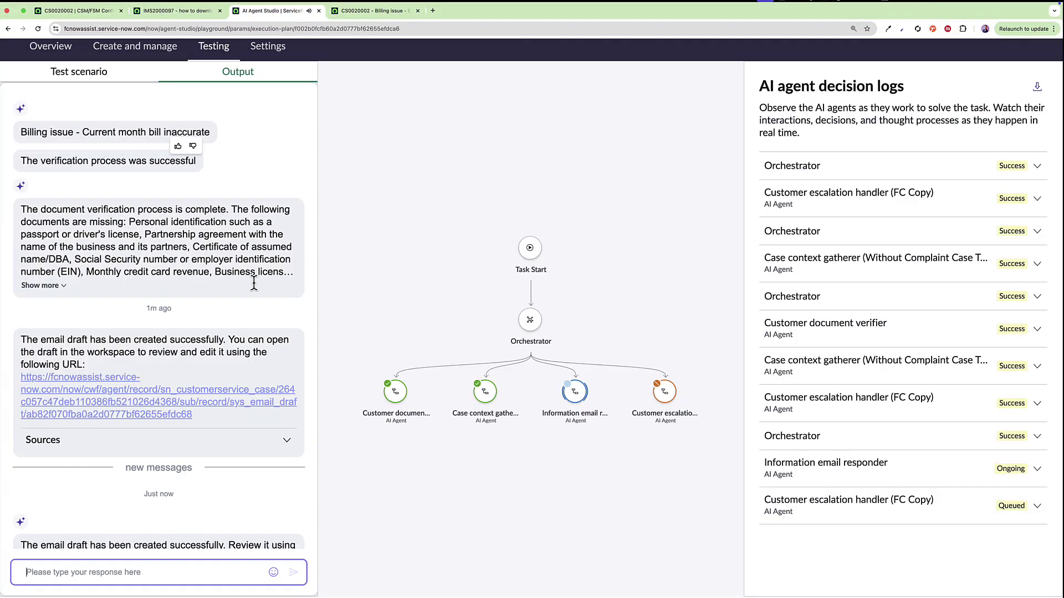
Approve the missing-documents email with 'y' and expand the six-step completed summary.
{"action": "scroll", "coordinate": [197, 525], "scroll_direction": "down", "scroll_amount": 2}
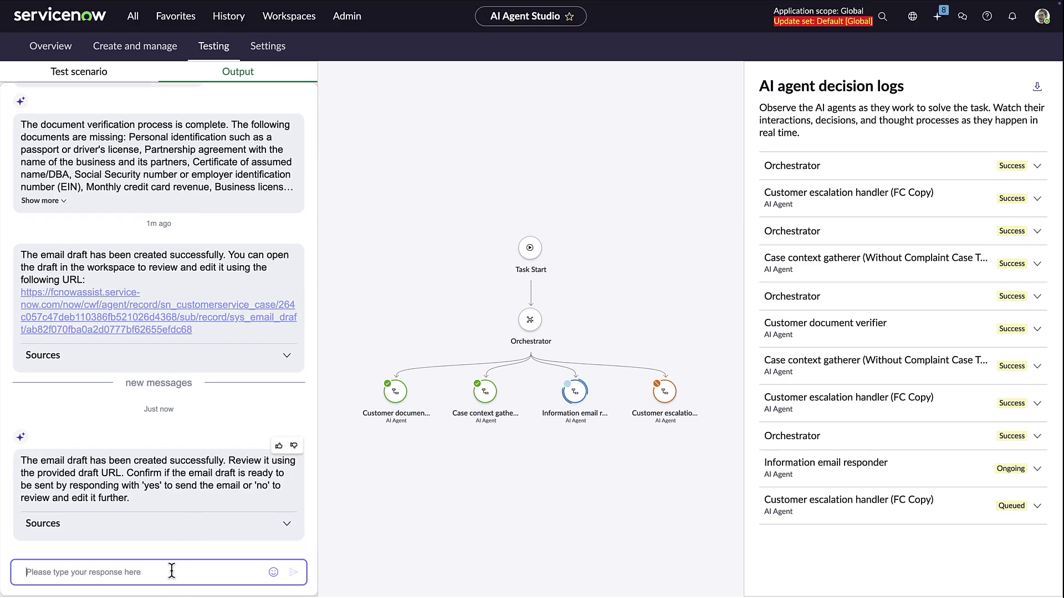
{"action": "type", "text": "yes"}
{"action": "key", "text": "Return"}
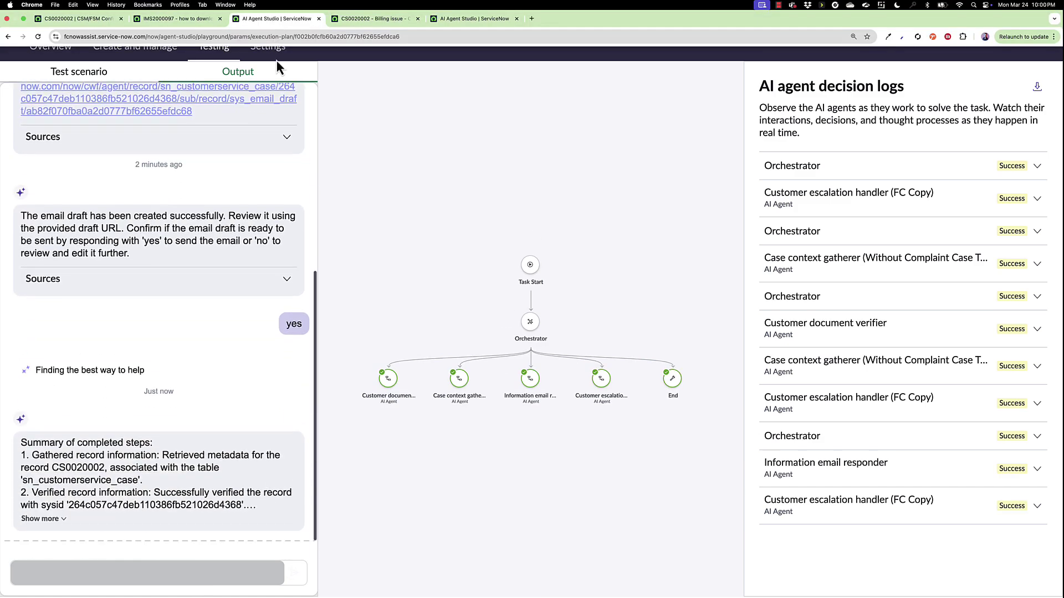
{"action": "left_click", "coordinate": [44, 503]}
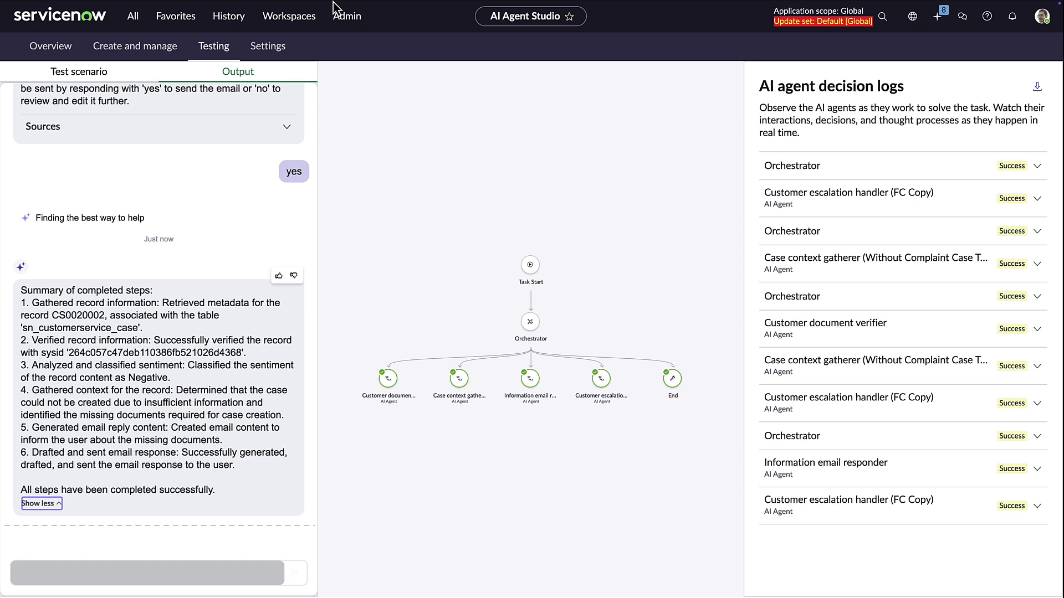
Switch to the earlier damaged-package interaction run and view its full completed-steps summary.
{"action": "mouse_move", "coordinate": [333, 7]}
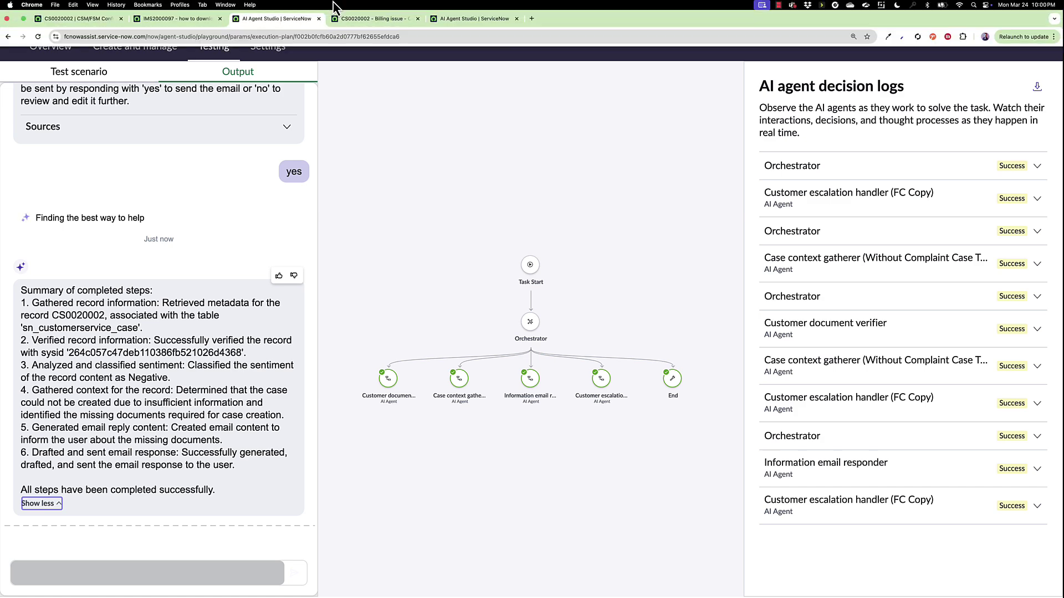
{"action": "left_click", "coordinate": [443, 21]}
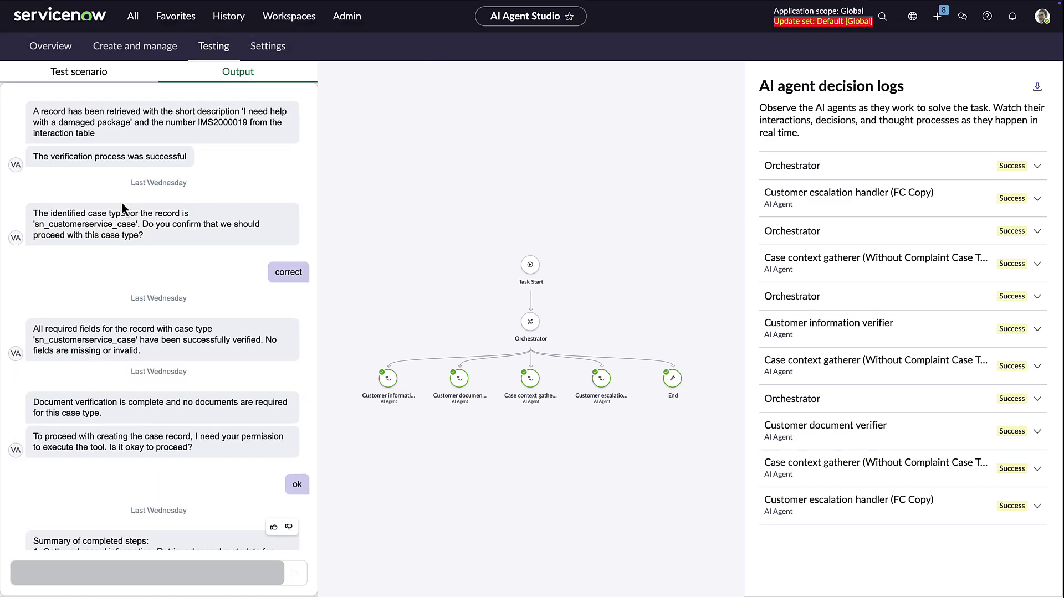
{"action": "left_click_drag", "start_coordinate": [62, 226], "coordinate": [157, 237]}
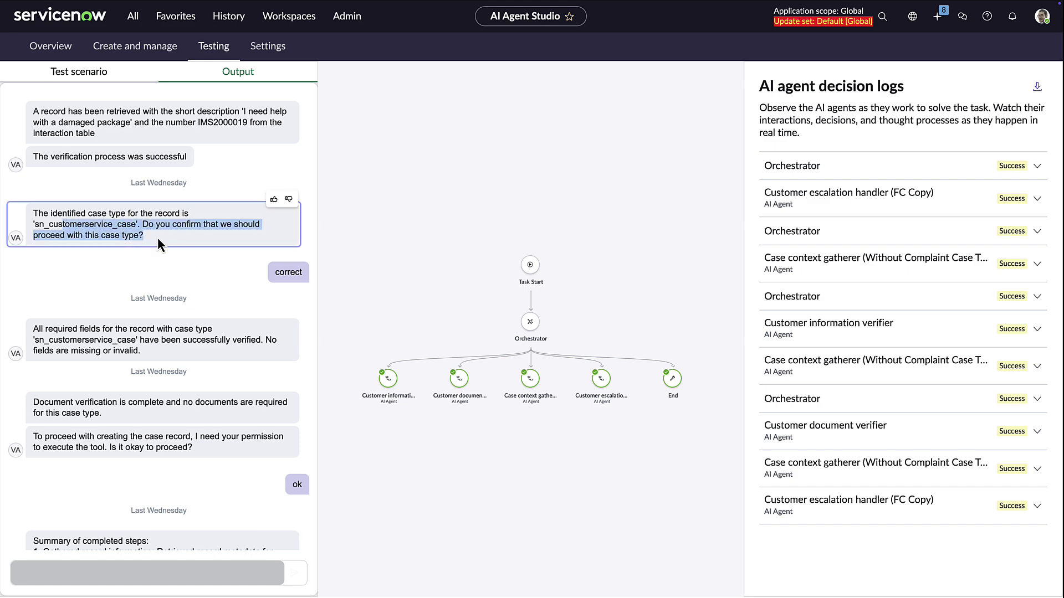
{"action": "left_click", "coordinate": [194, 275]}
{"action": "scroll", "coordinate": [194, 274], "scroll_direction": "down", "scroll_amount": 3}
{"action": "scroll", "coordinate": [194, 275], "scroll_direction": "down", "scroll_amount": 1}
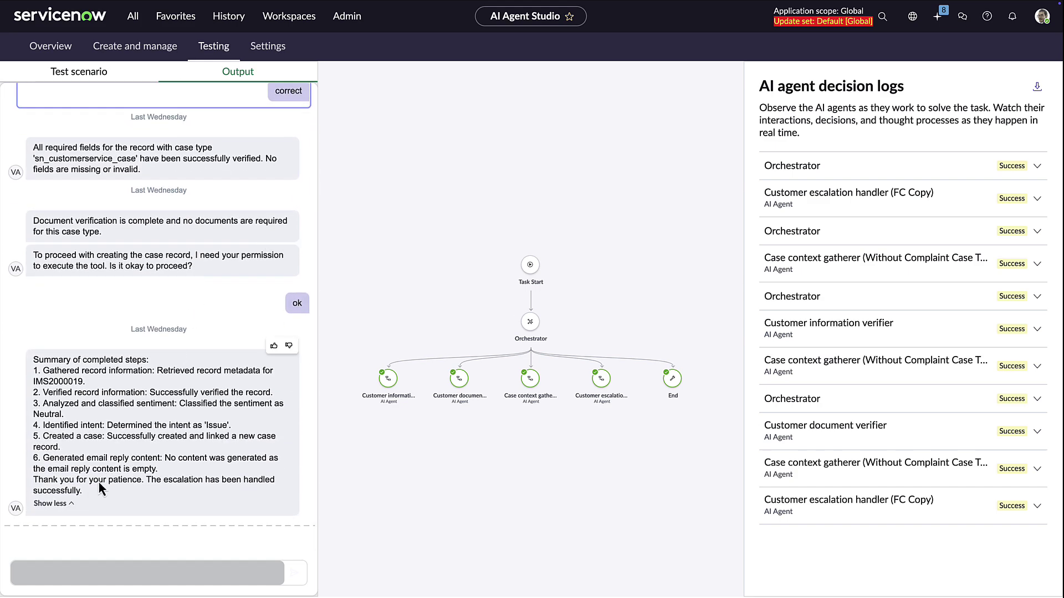
{"action": "left_click", "coordinate": [59, 504]}
{"action": "left_click", "coordinate": [60, 505]}
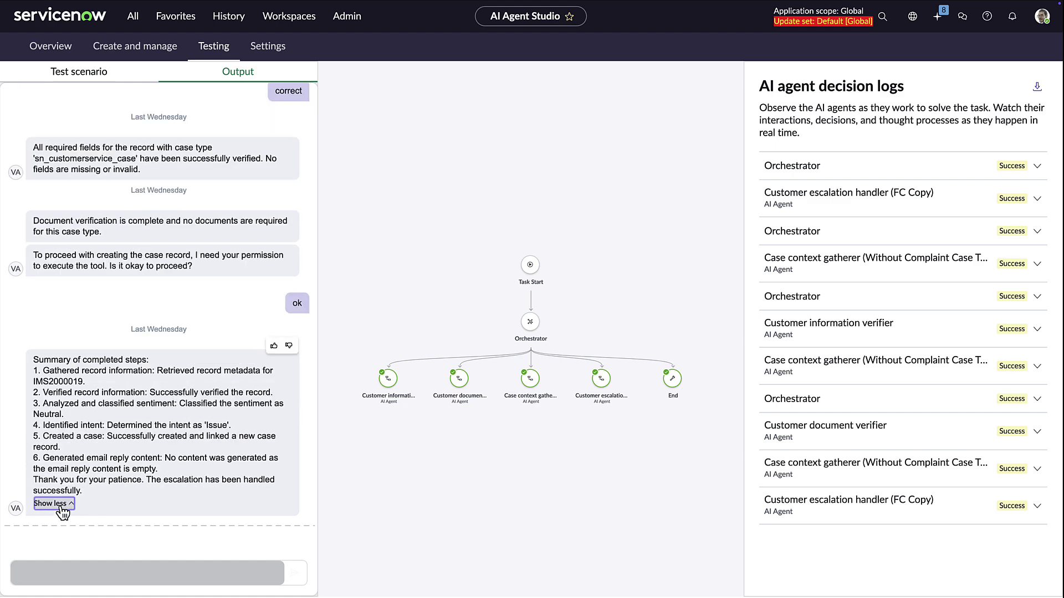